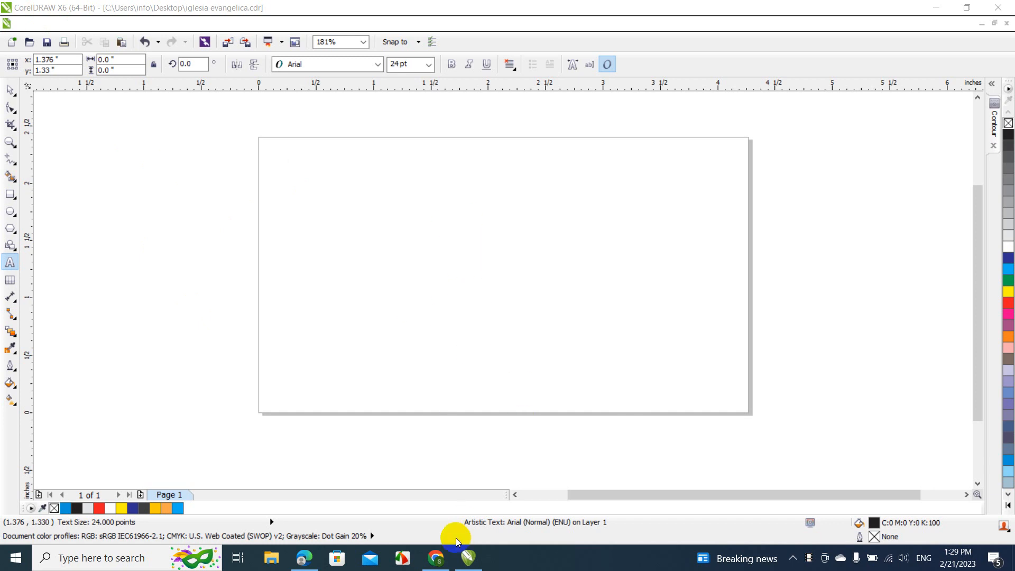
- Switch to Chrome and examine the enlarged picture of the vectorized logos eBay listing, dismissing the YouTube notifications
{"action": "left_click", "coordinate": [435, 557]}
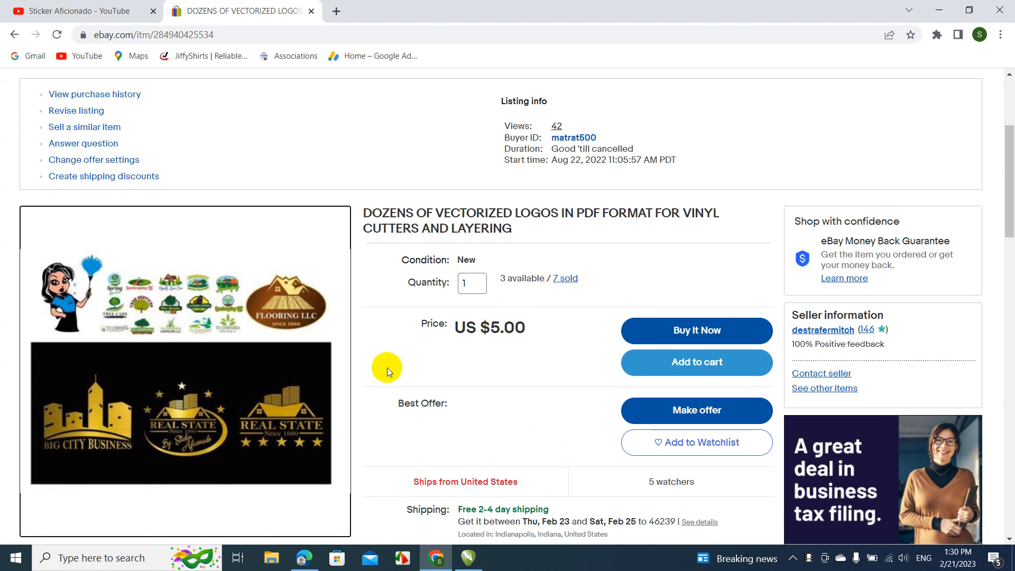
{"action": "left_click", "coordinate": [261, 339]}
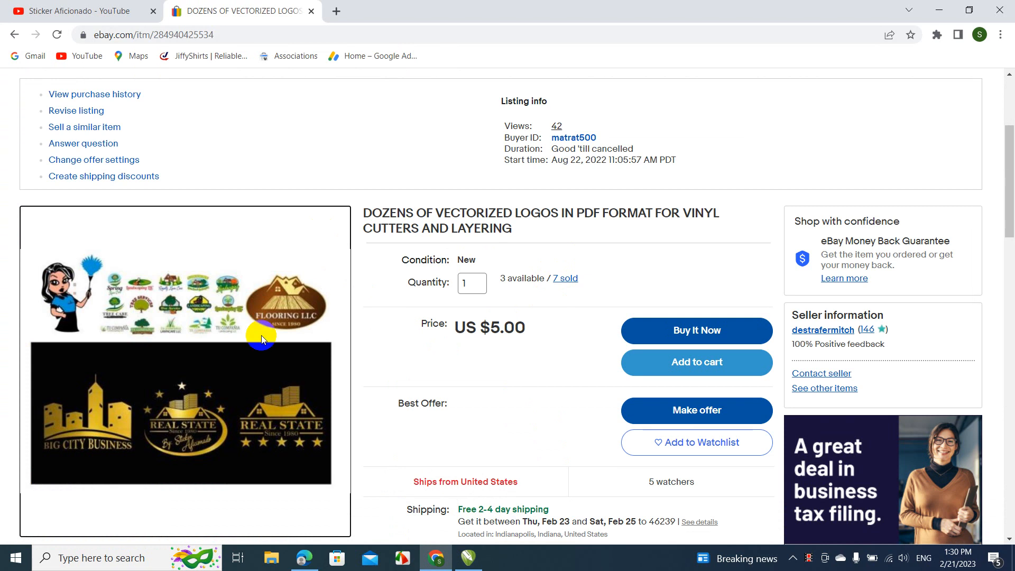
{"action": "left_click", "coordinate": [211, 313]}
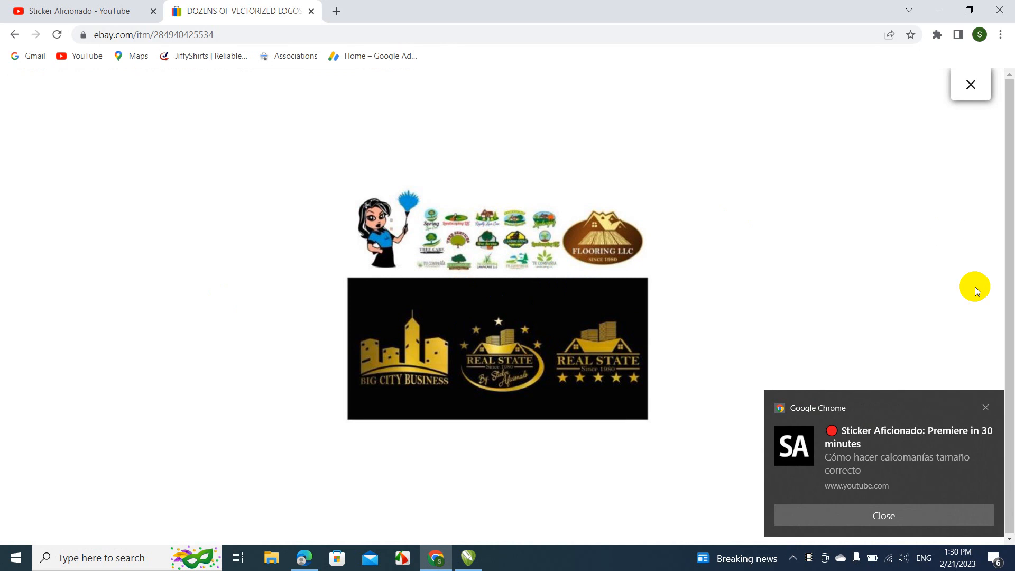
{"action": "left_click", "coordinate": [986, 407]}
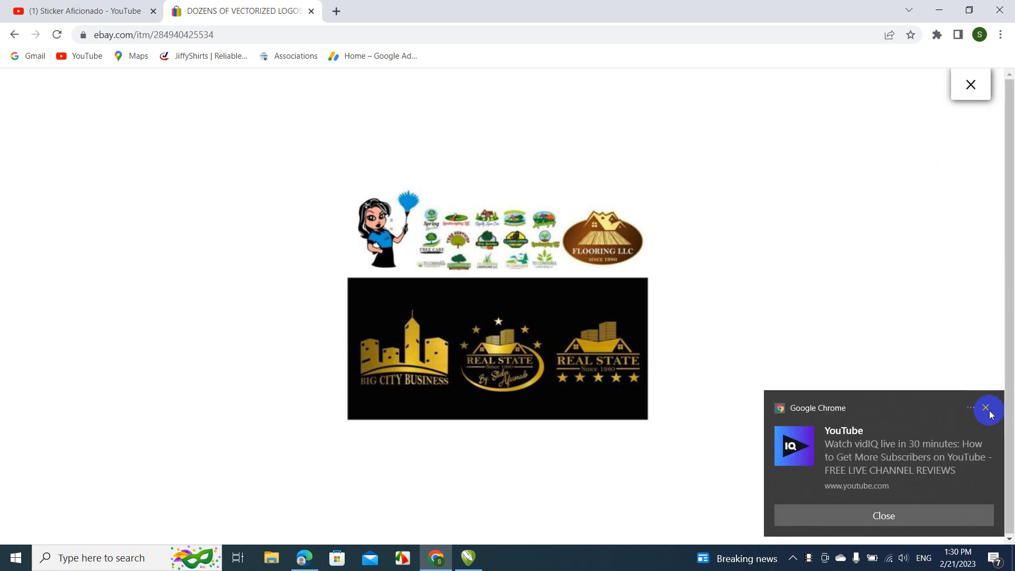
{"action": "left_click", "coordinate": [987, 409]}
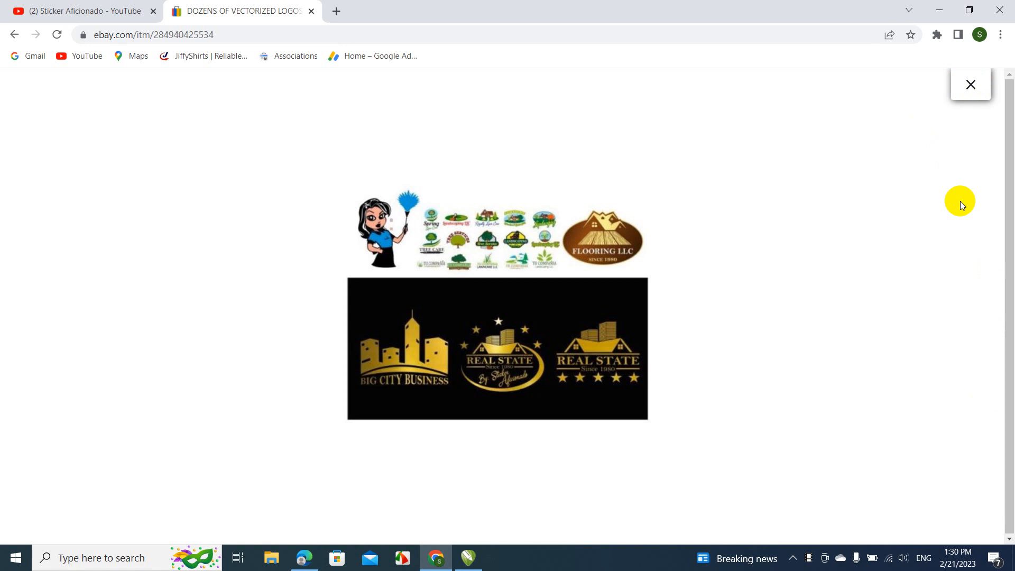
{"action": "left_click", "coordinate": [971, 85]}
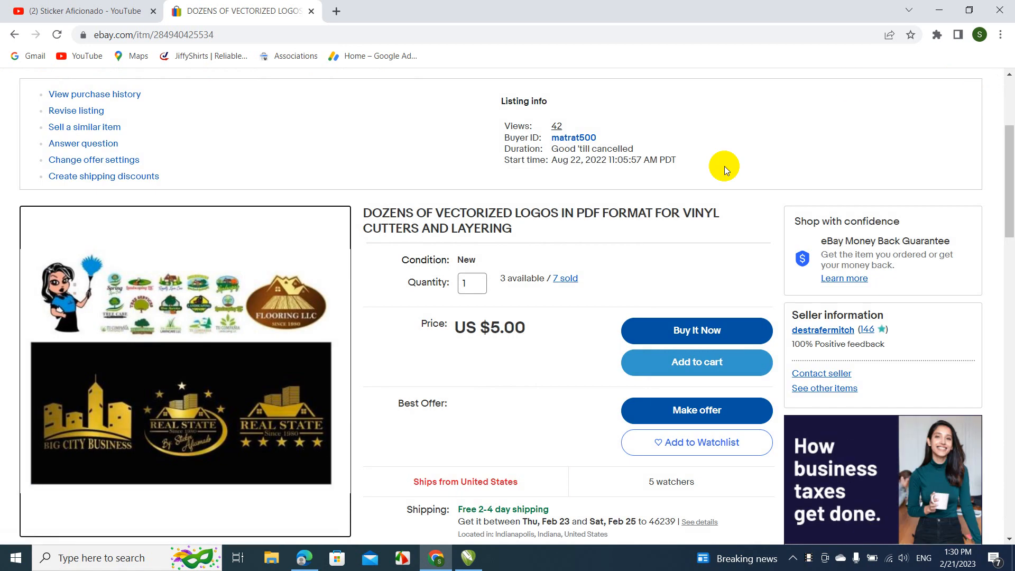
- Switch to CorelDRAW and add the artistic text "LAWN CARE SERVICES" near the upper part of the page
{"action": "left_click", "coordinate": [469, 557]}
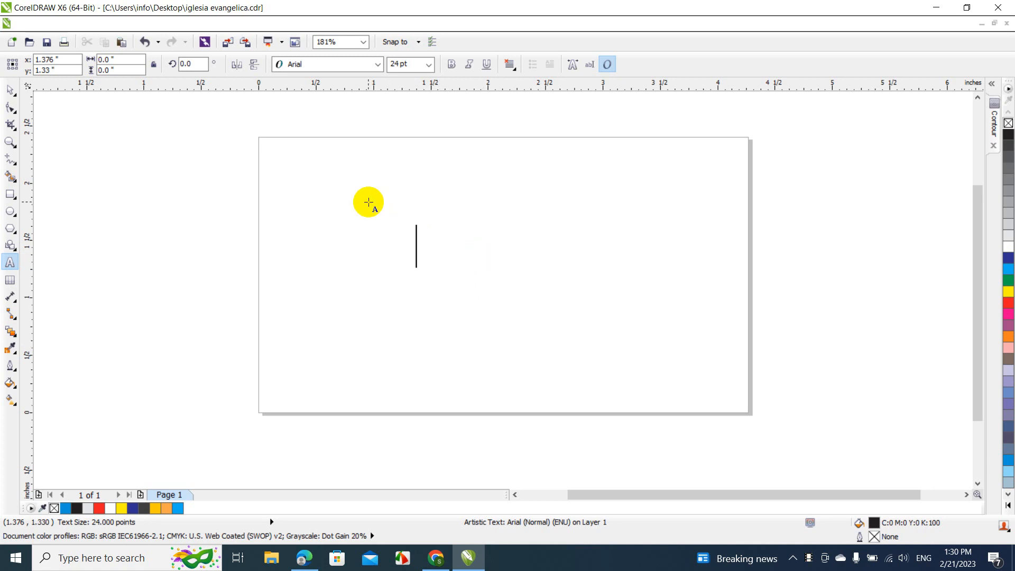
{"action": "left_click", "coordinate": [332, 197]}
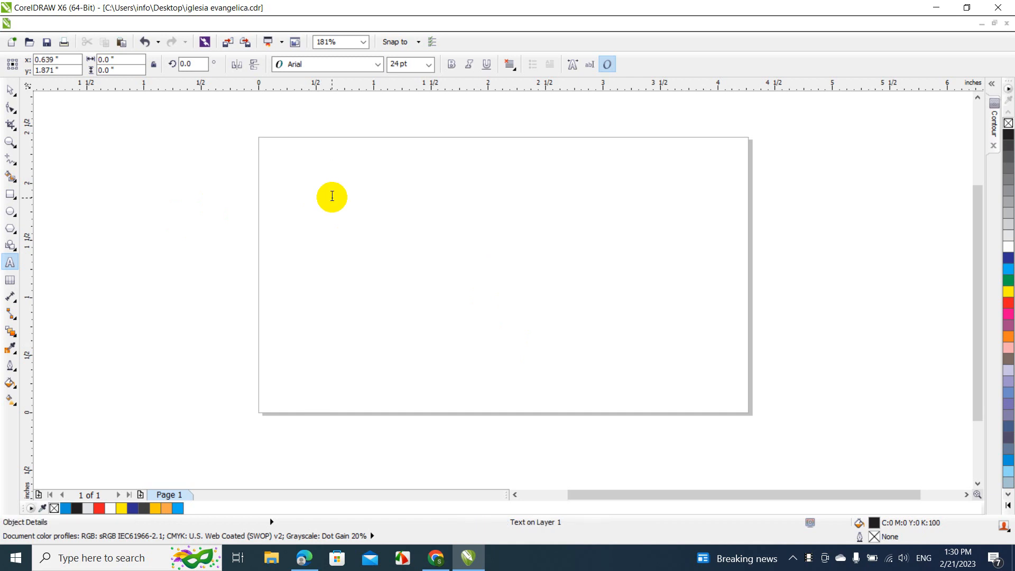
{"action": "type", "text": "L"}
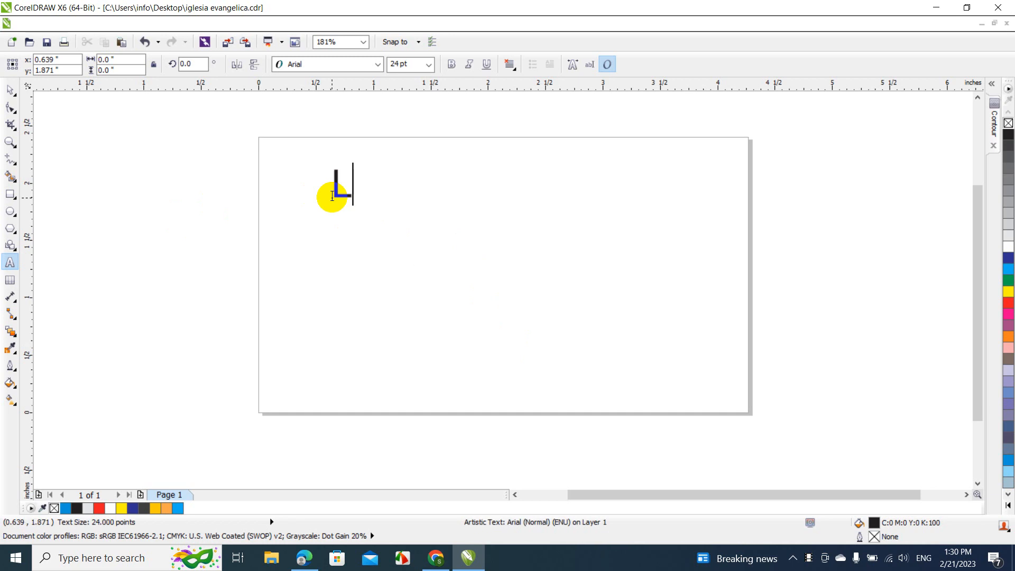
{"action": "type", "text": "AWN"}
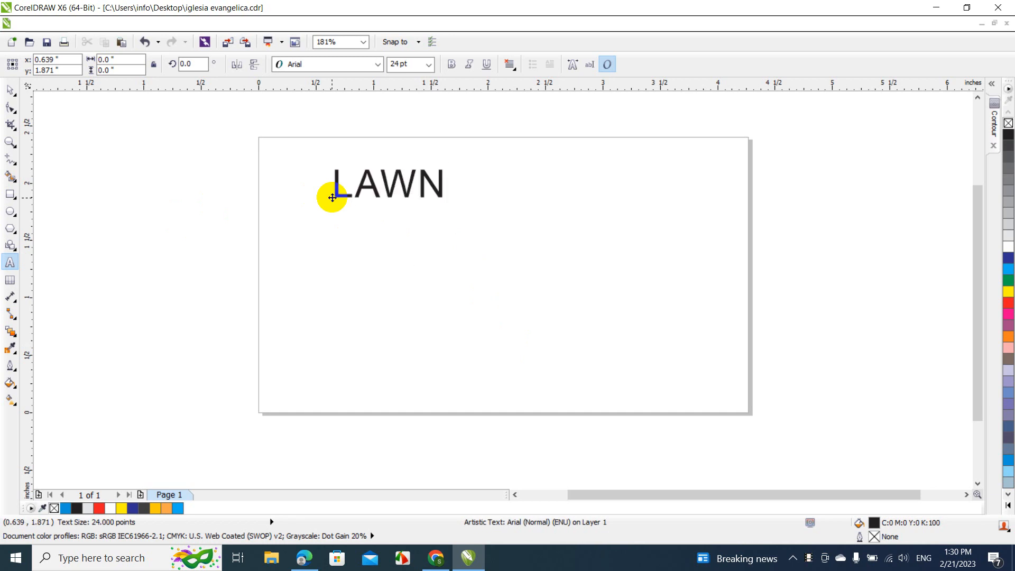
{"action": "type", "text": " CARE "}
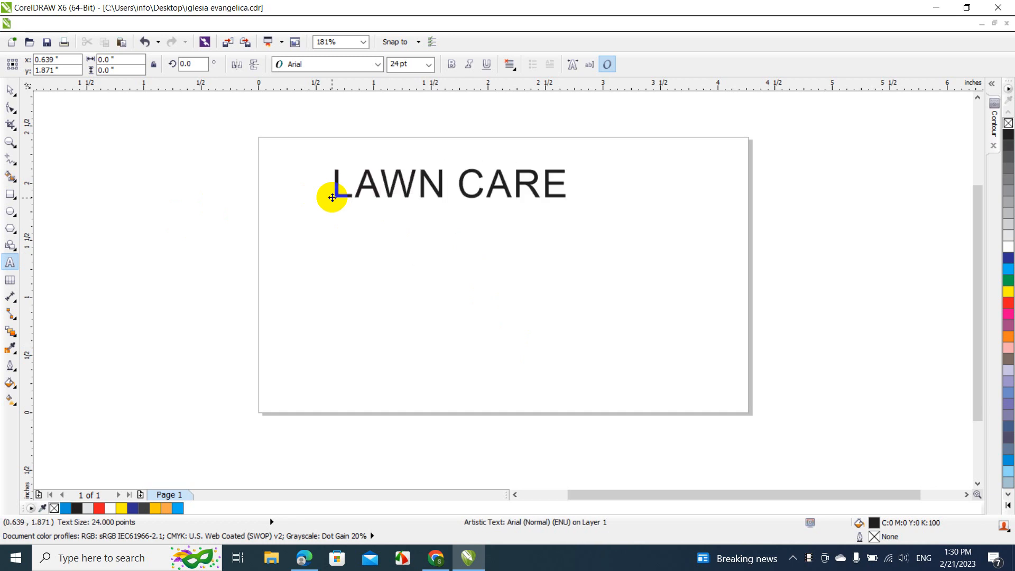
{"action": "type", "text": "SE"}
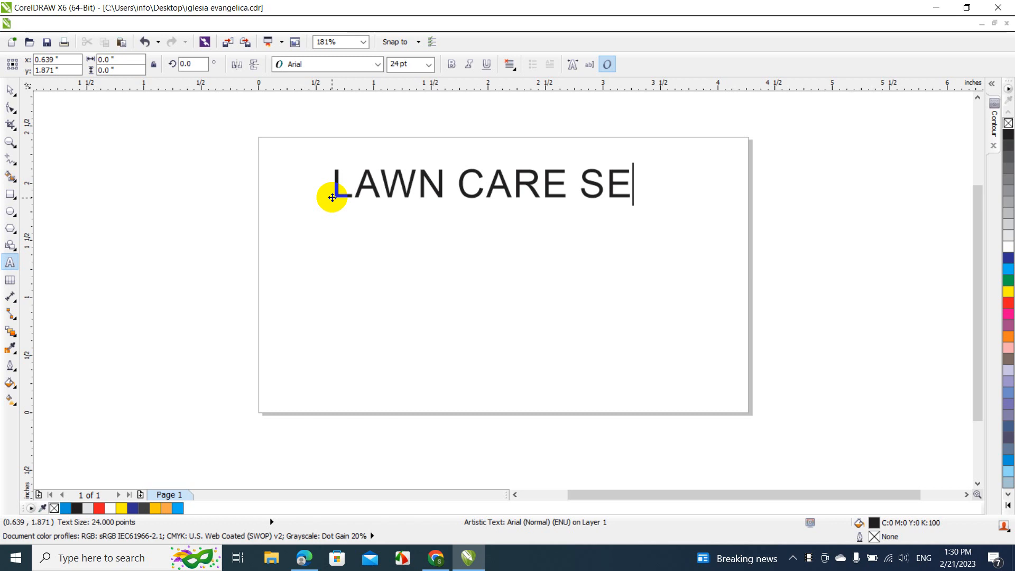
{"action": "type", "text": "RVICES"}
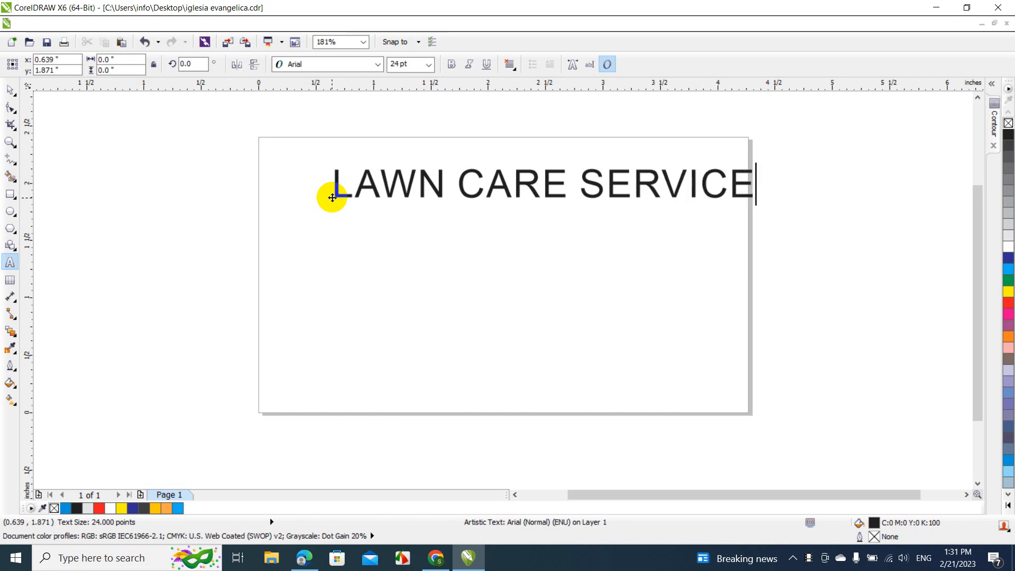
- Enlarge the LAWN CARE SERVICES text proportionally to about 5.13 inches wide and move it lower on the page
{"action": "left_click", "coordinate": [10, 89]}
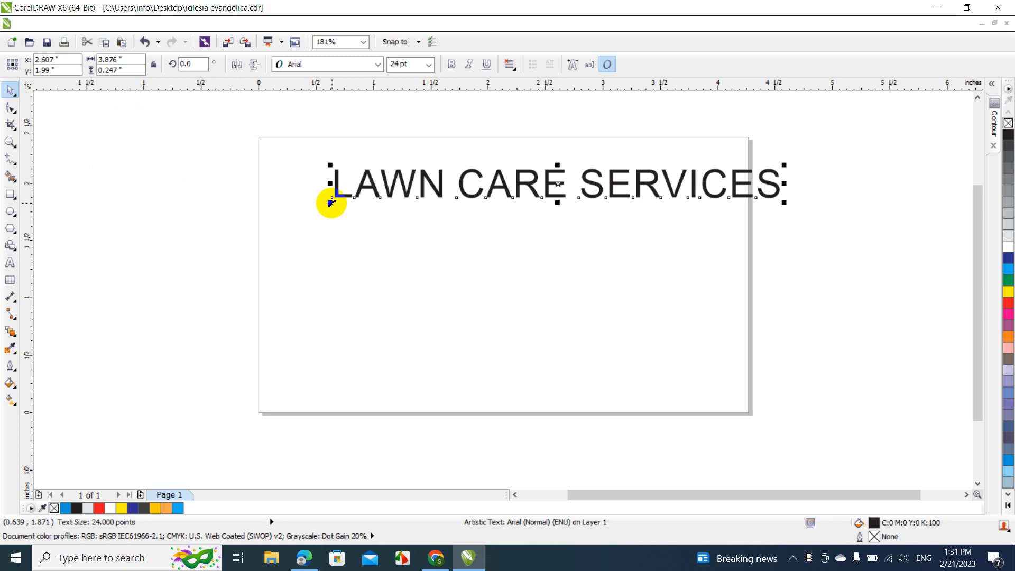
{"action": "left_click_drag", "start_coordinate": [331, 202], "coordinate": [188, 302]}
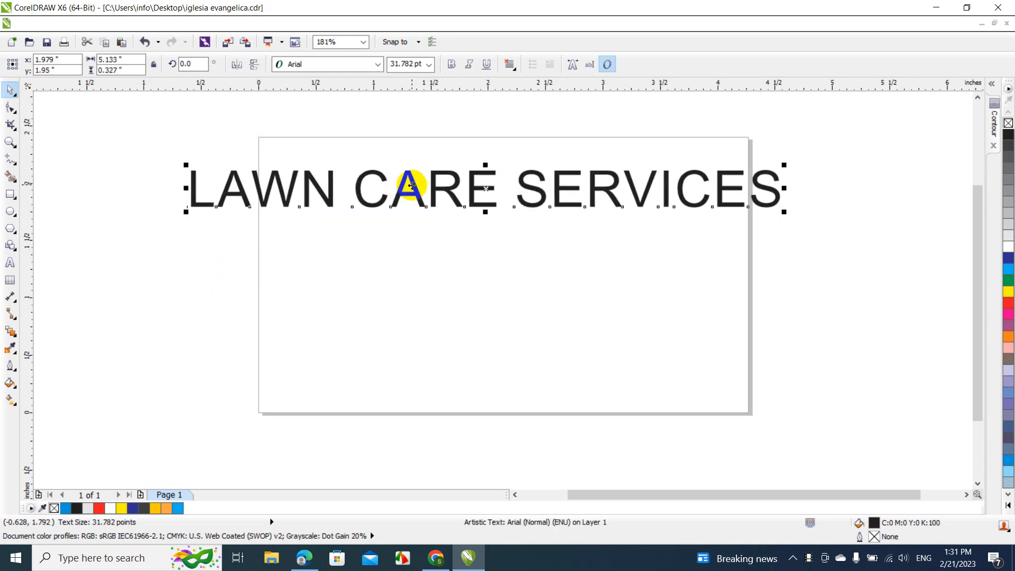
{"action": "left_click_drag", "start_coordinate": [412, 183], "coordinate": [422, 243]}
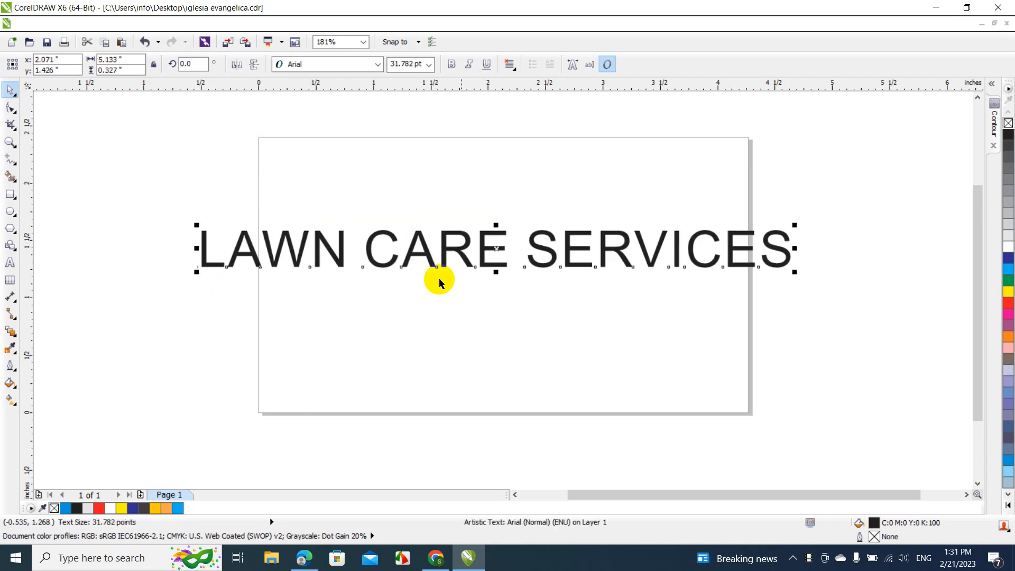
- Set the text's font to Impact, then enlarge it to about 4.38 inches wide and move it across the page's upper half
{"action": "left_click", "coordinate": [357, 65]}
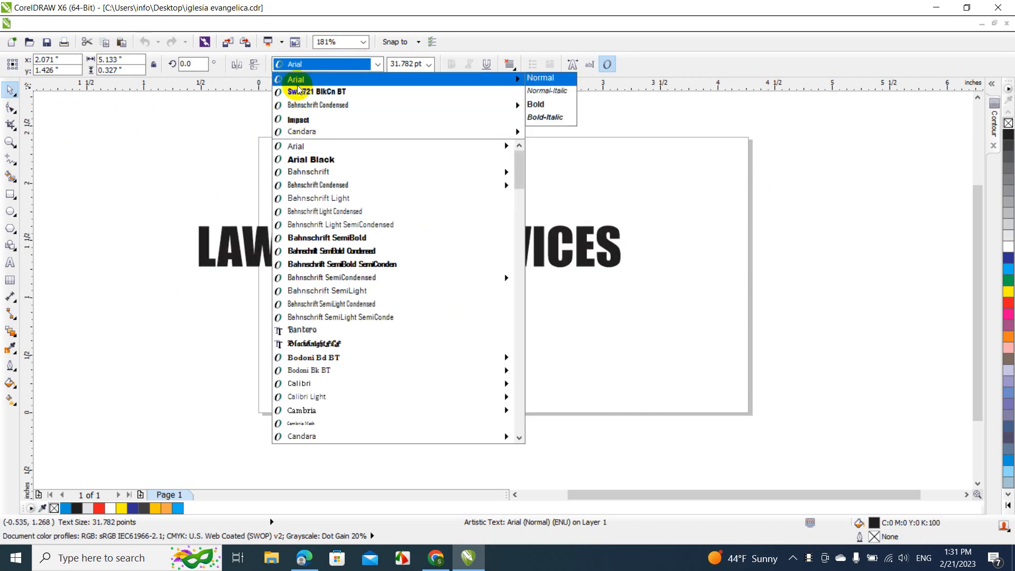
{"action": "left_click", "coordinate": [299, 118]}
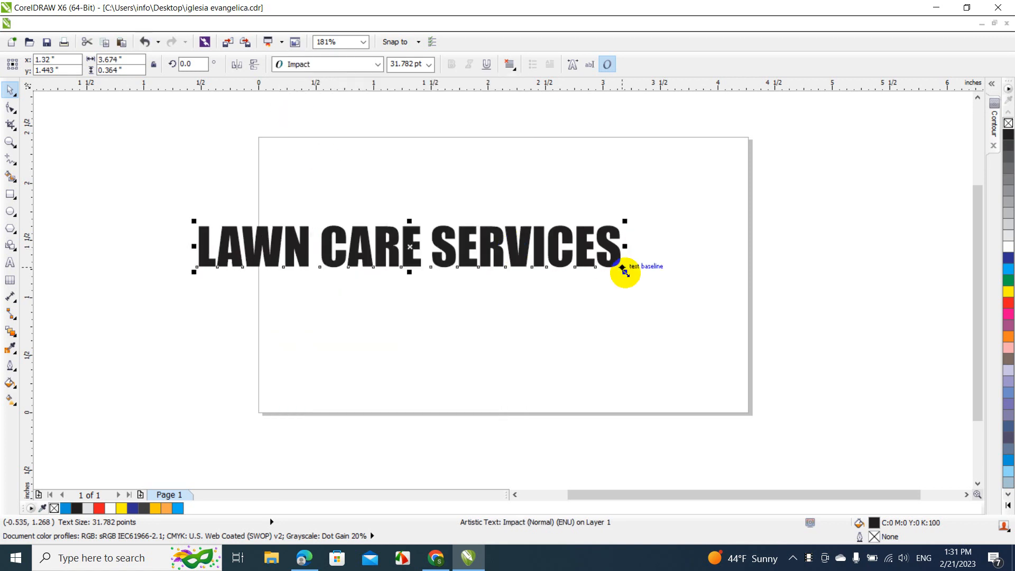
{"action": "left_click_drag", "start_coordinate": [625, 272], "coordinate": [702, 324]}
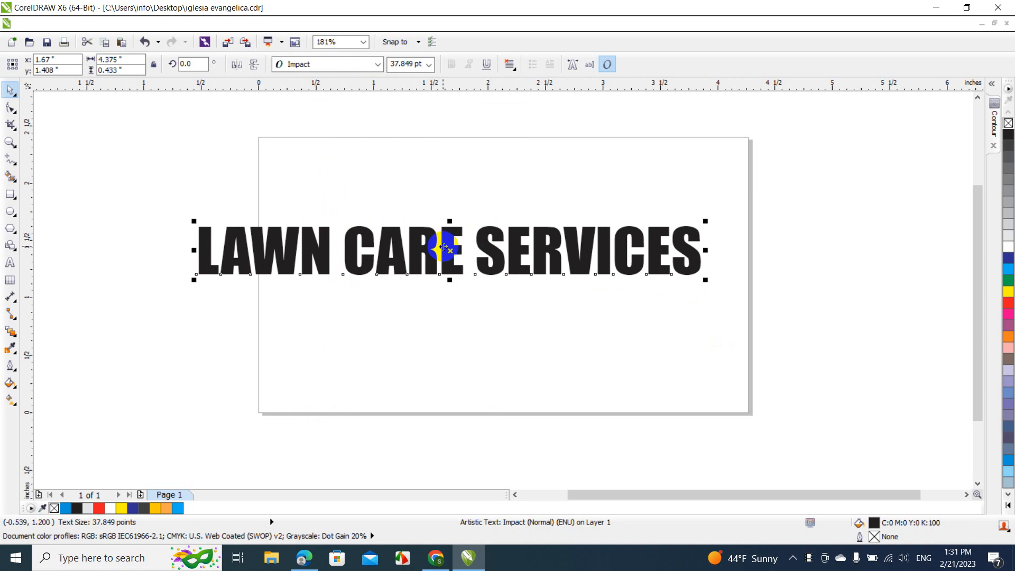
{"action": "left_click_drag", "start_coordinate": [444, 247], "coordinate": [502, 209]}
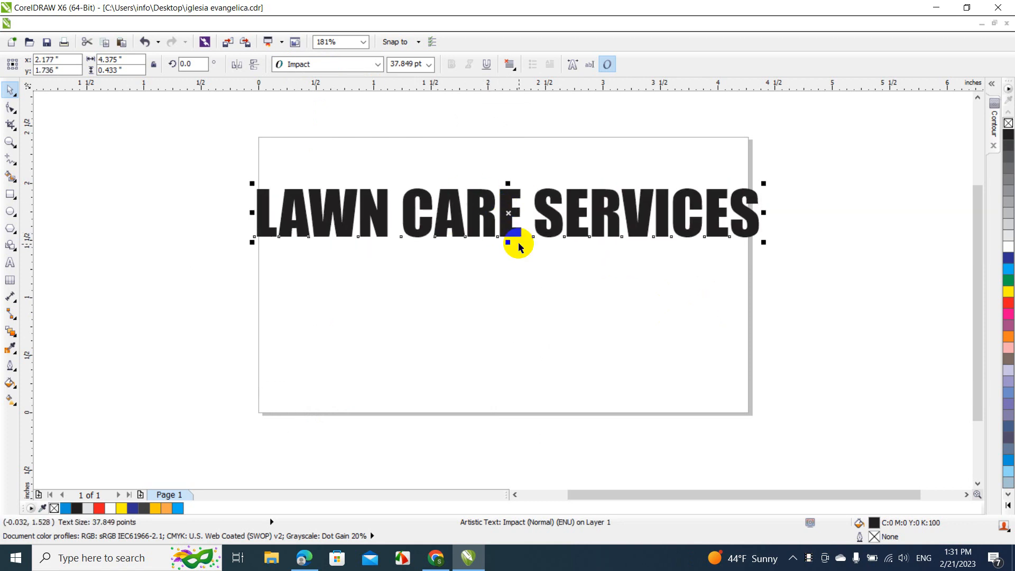
- Squeeze the text horizontally to about 3.94 inches wide and place it inside the page near its upper edge
{"action": "left_click", "coordinate": [453, 166]}
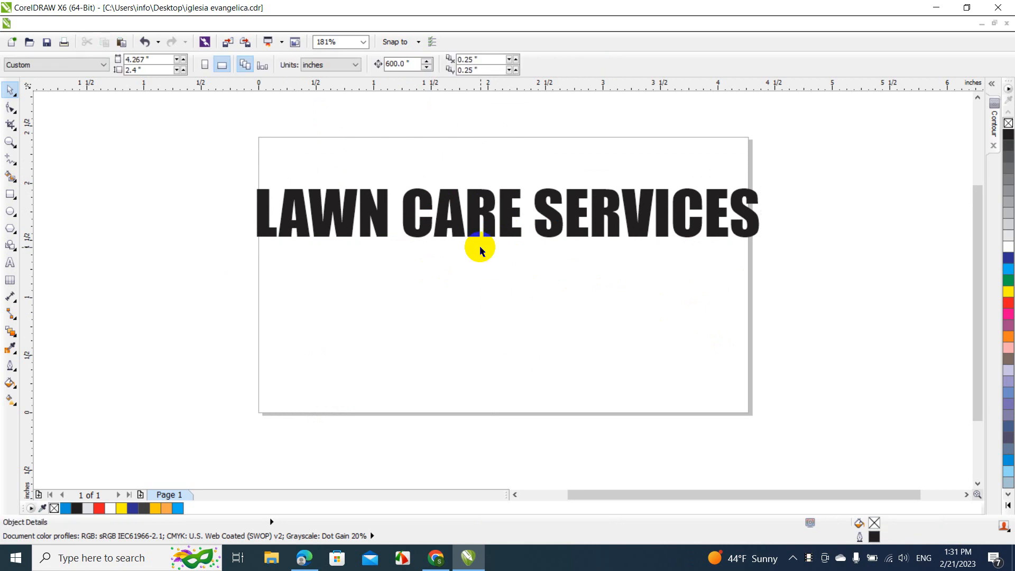
{"action": "left_click", "coordinate": [486, 212]}
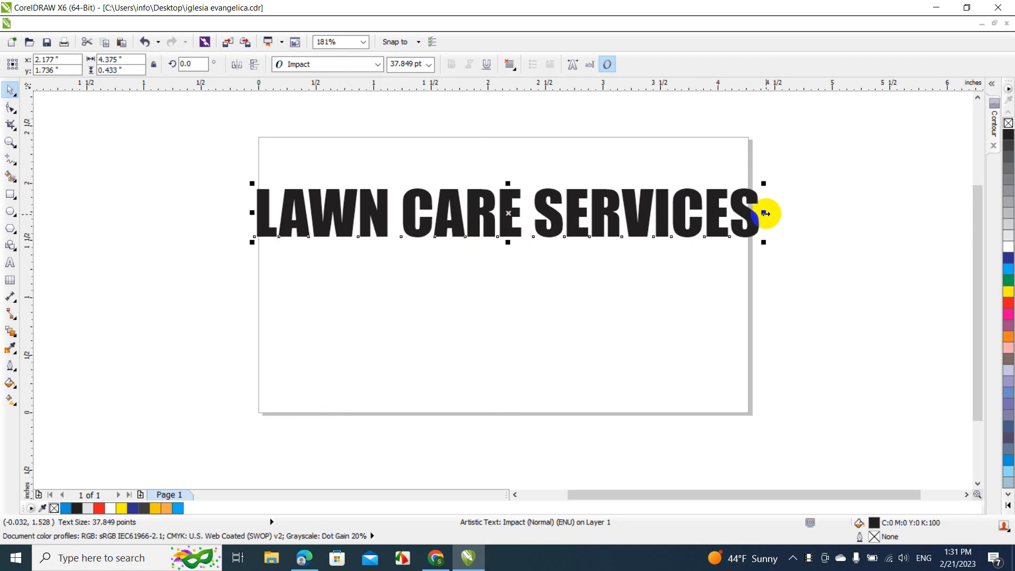
{"action": "left_click_drag", "start_coordinate": [764, 214], "coordinate": [687, 213]}
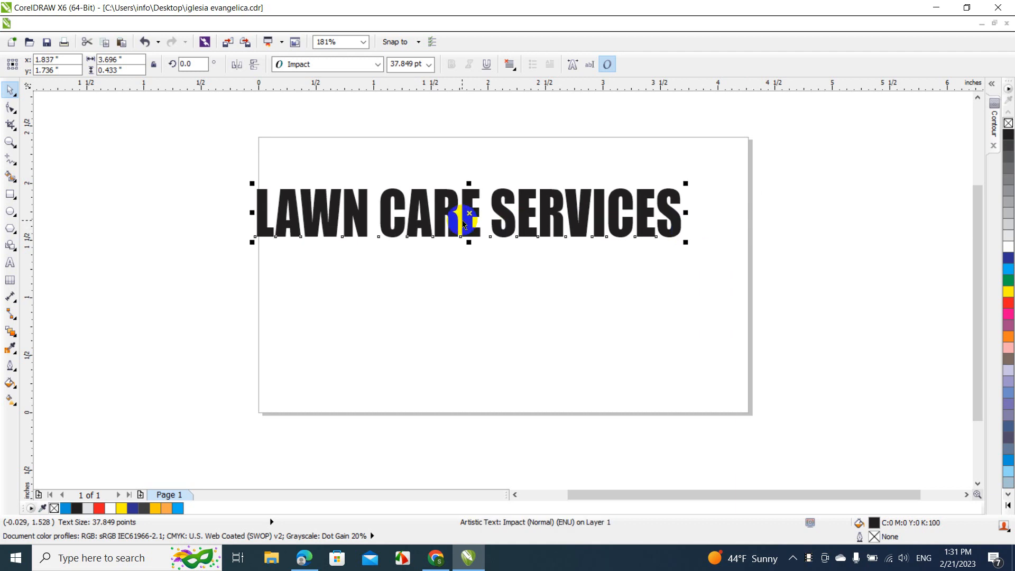
{"action": "left_click_drag", "start_coordinate": [470, 212], "coordinate": [490, 190]}
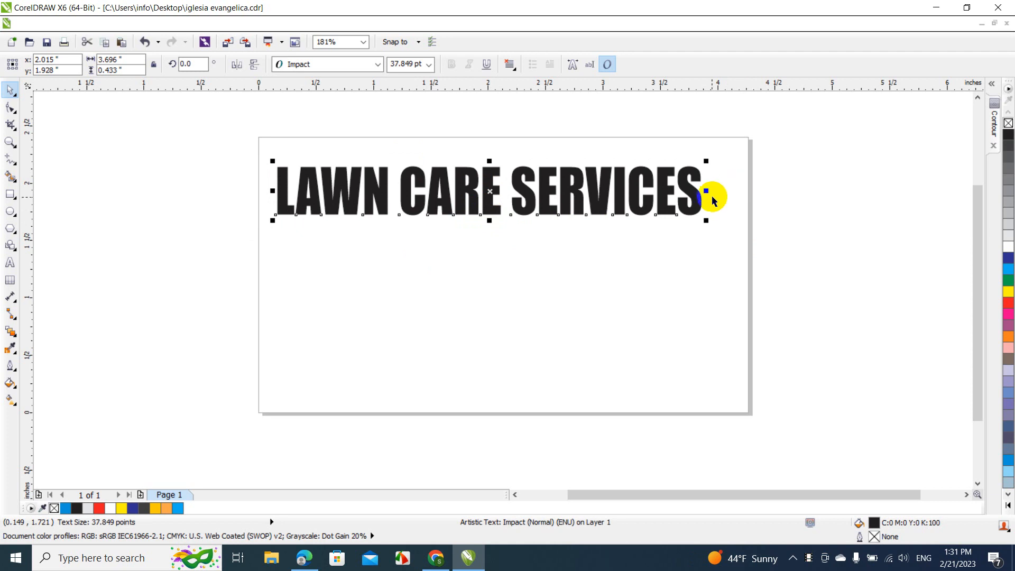
{"action": "left_click_drag", "start_coordinate": [707, 191], "coordinate": [735, 194]}
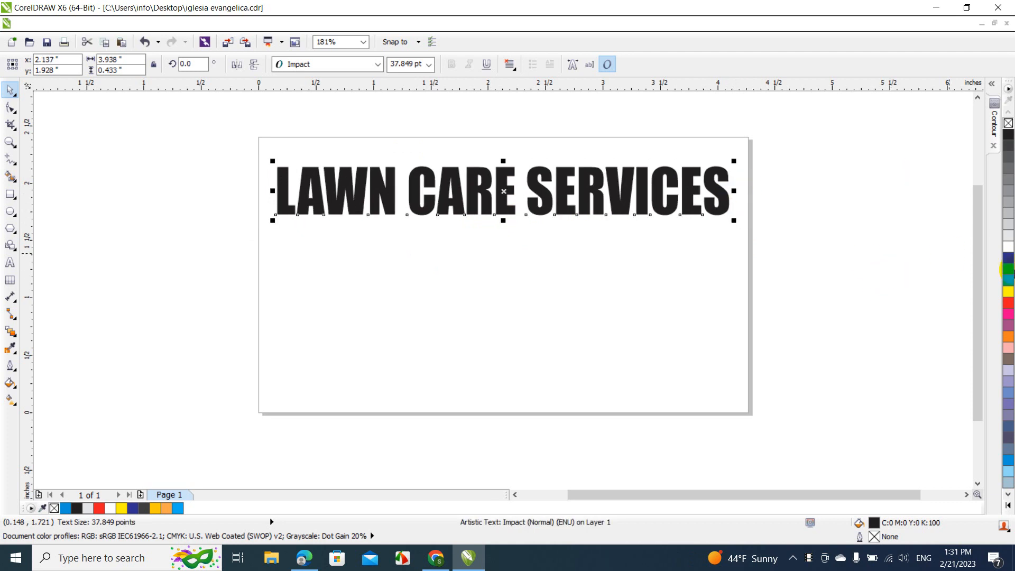
- Fill the LAWN CARE SERVICES text with Chartreuse (C40 M0 Y100 K0) from the CMYK palette
{"action": "left_click", "coordinate": [1010, 278]}
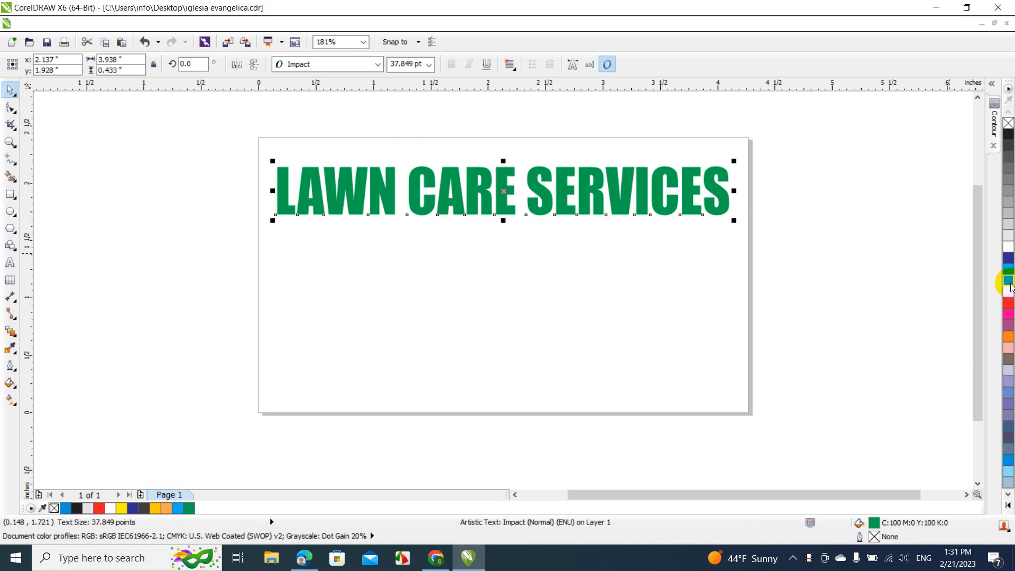
{"action": "double_click", "coordinate": [874, 522]}
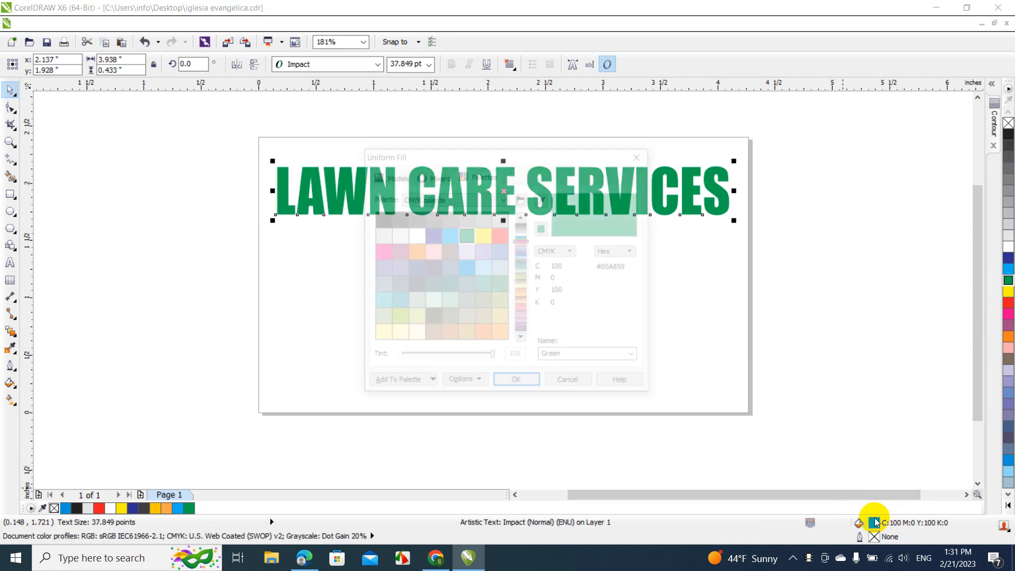
{"action": "left_click", "coordinate": [399, 318]}
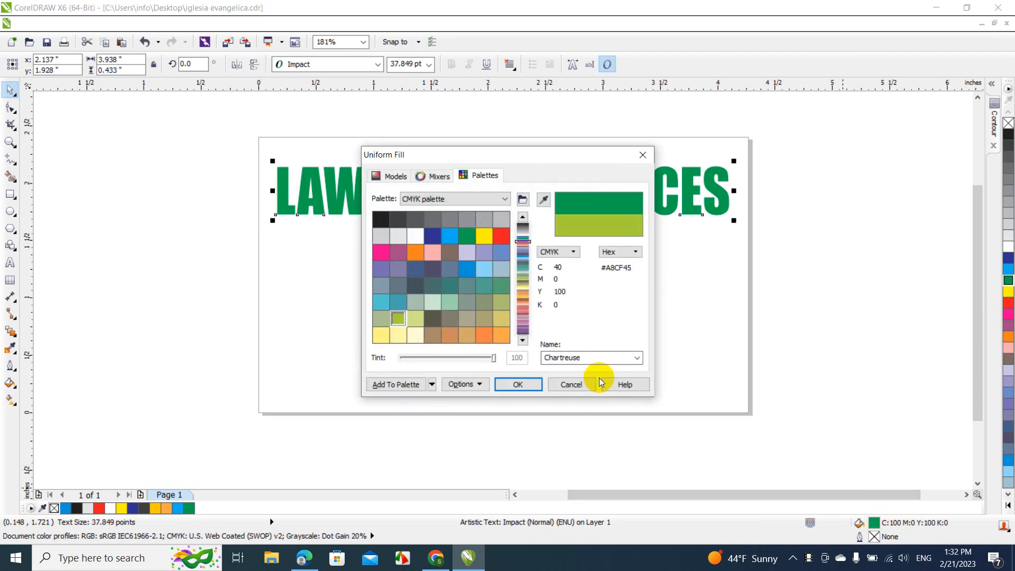
{"action": "left_click", "coordinate": [518, 385]}
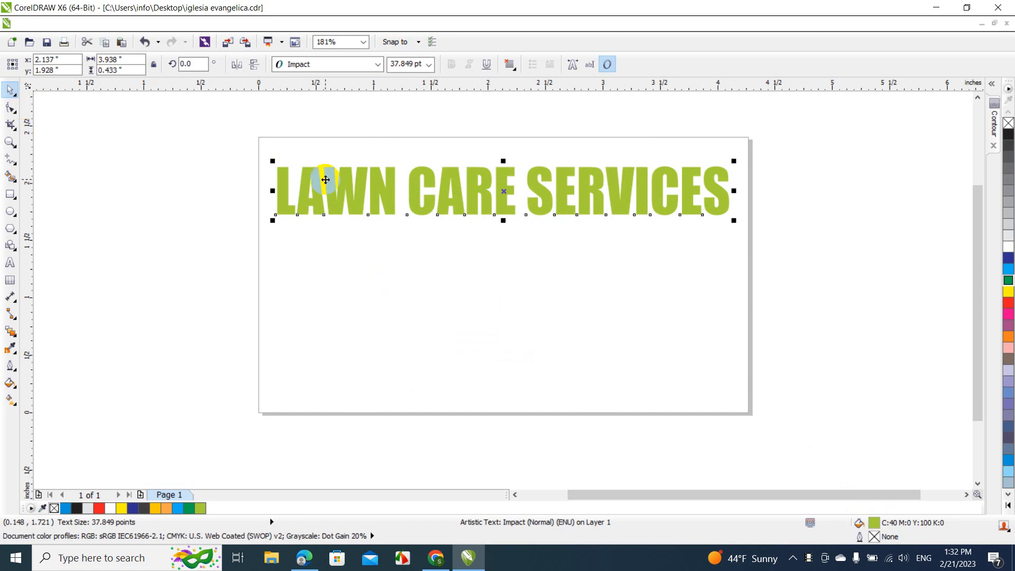
- Move the green text down the page and roughly centre it horizontally, at about X 2.17 and Y 1.59 inches
{"action": "left_click_drag", "start_coordinate": [342, 188], "coordinate": [328, 222]}
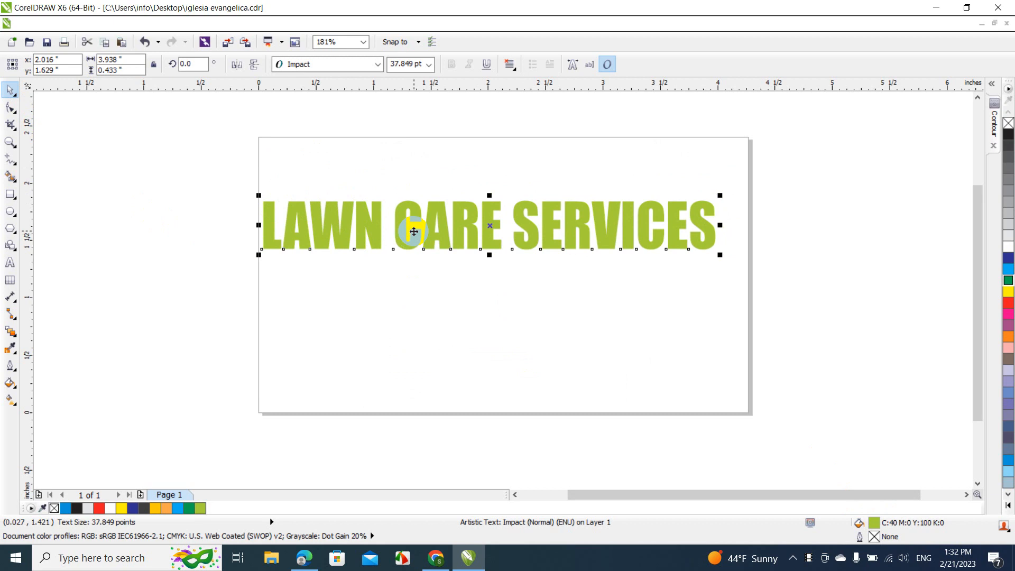
{"action": "left_click", "coordinate": [457, 312]}
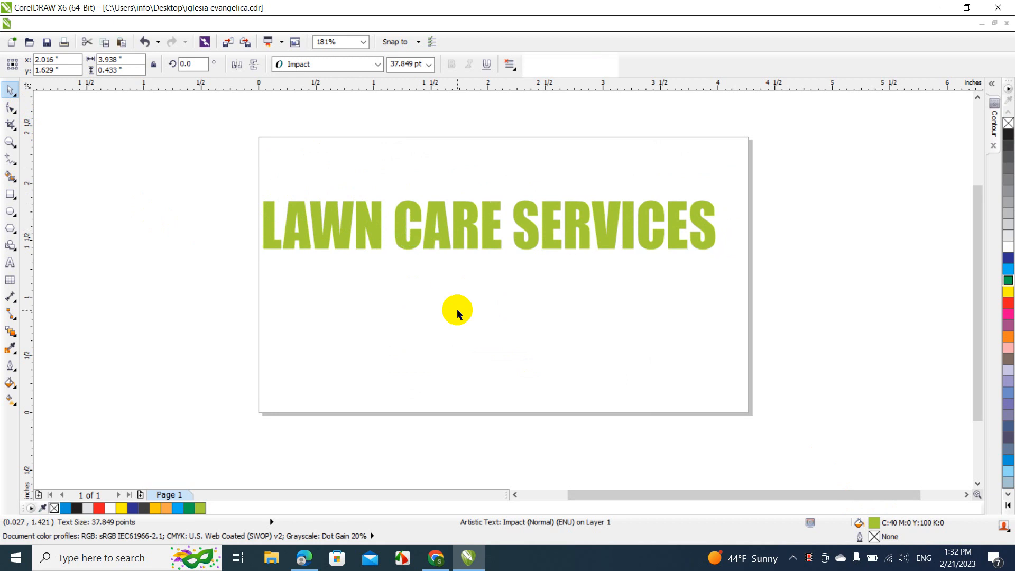
{"action": "left_click", "coordinate": [460, 235]}
{"action": "left_click_drag", "start_coordinate": [460, 234], "coordinate": [477, 239]}
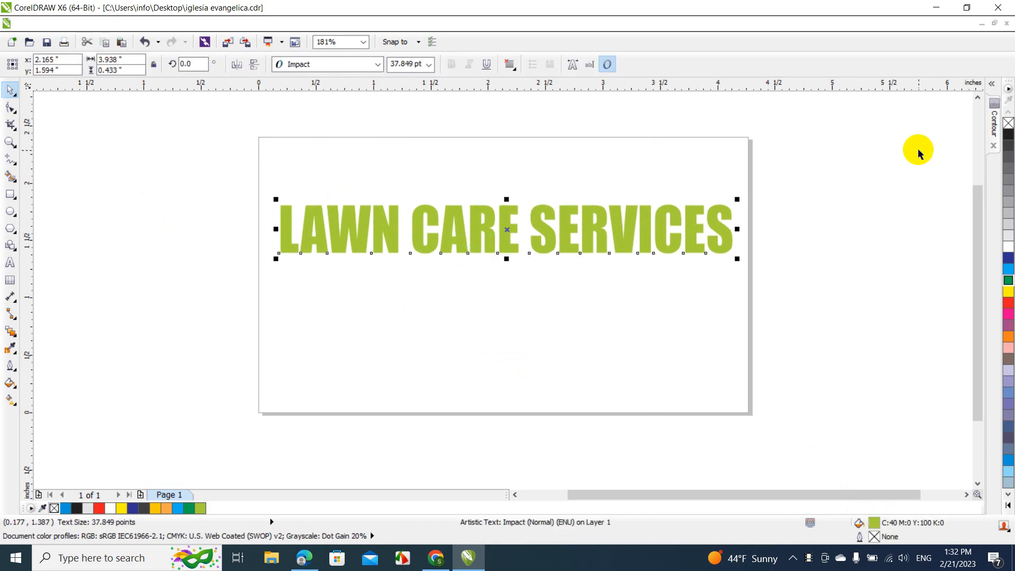
- Expand the collapsed Contour docker, close it, and deselect the text
{"action": "left_click", "coordinate": [995, 125]}
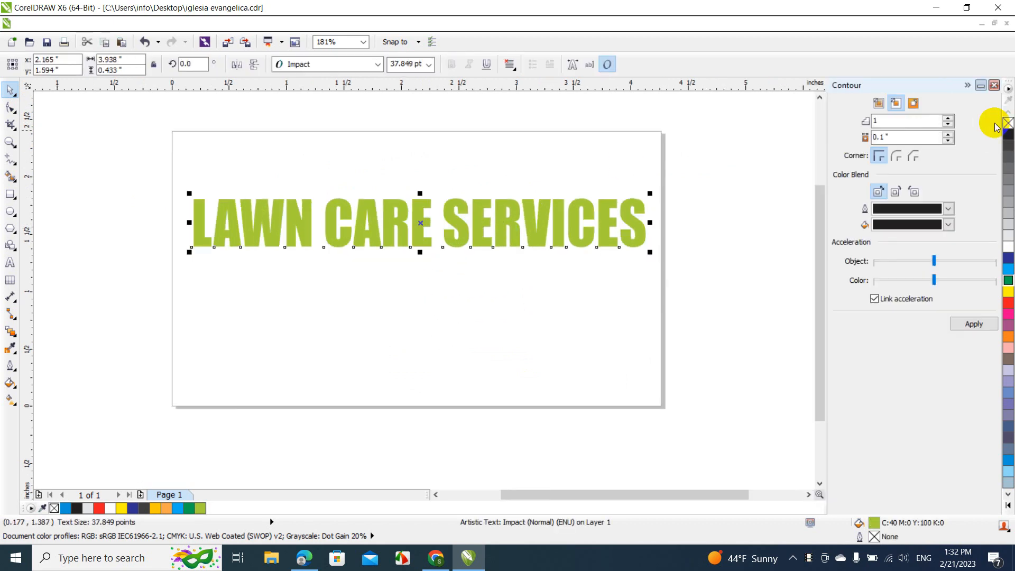
{"action": "left_click", "coordinate": [995, 85]}
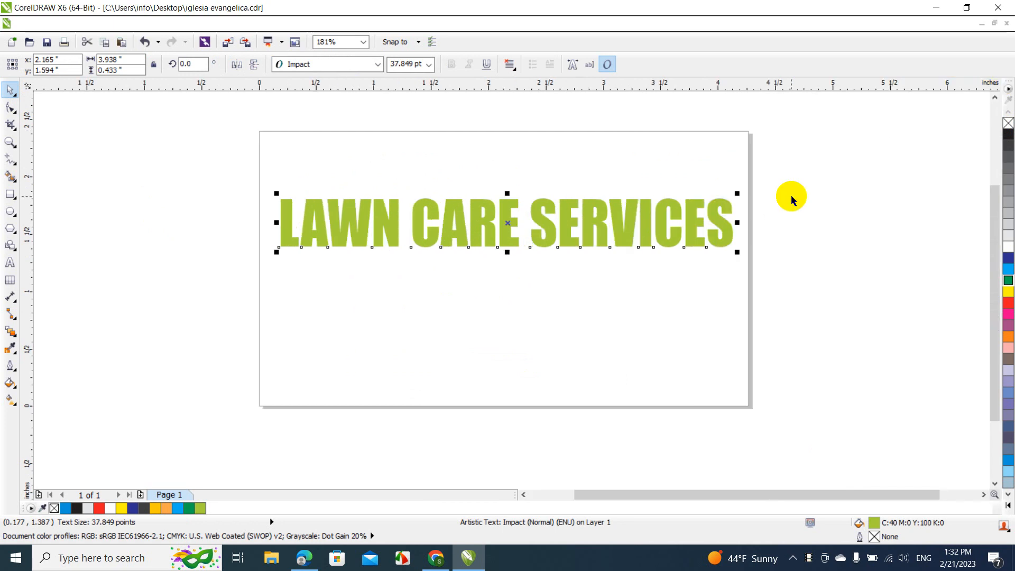
{"action": "left_click", "coordinate": [383, 157]}
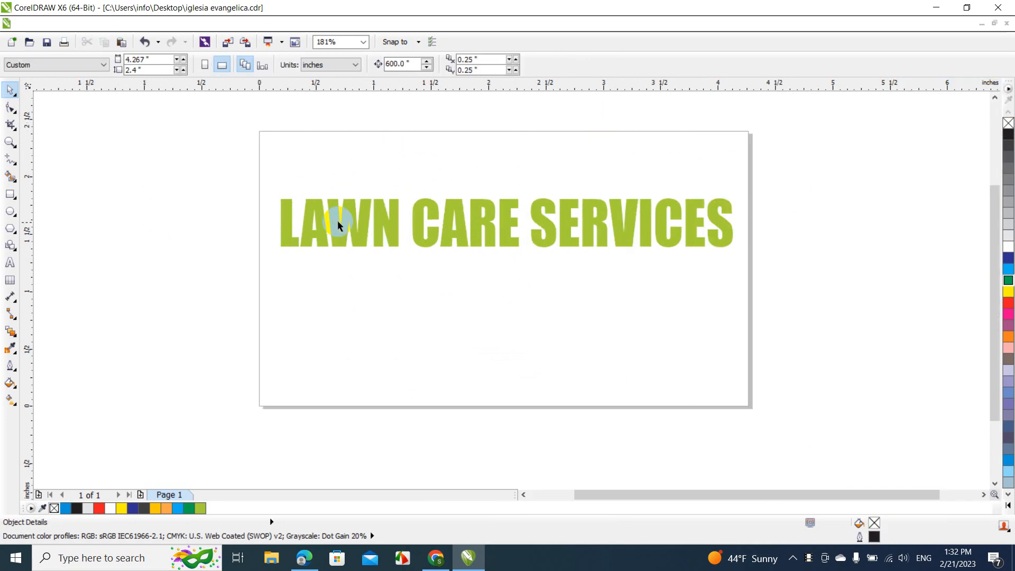
- Apply a one-step outside contour with a 0.08 inch offset to the LAWN CARE SERVICES text
{"action": "left_click", "coordinate": [353, 230]}
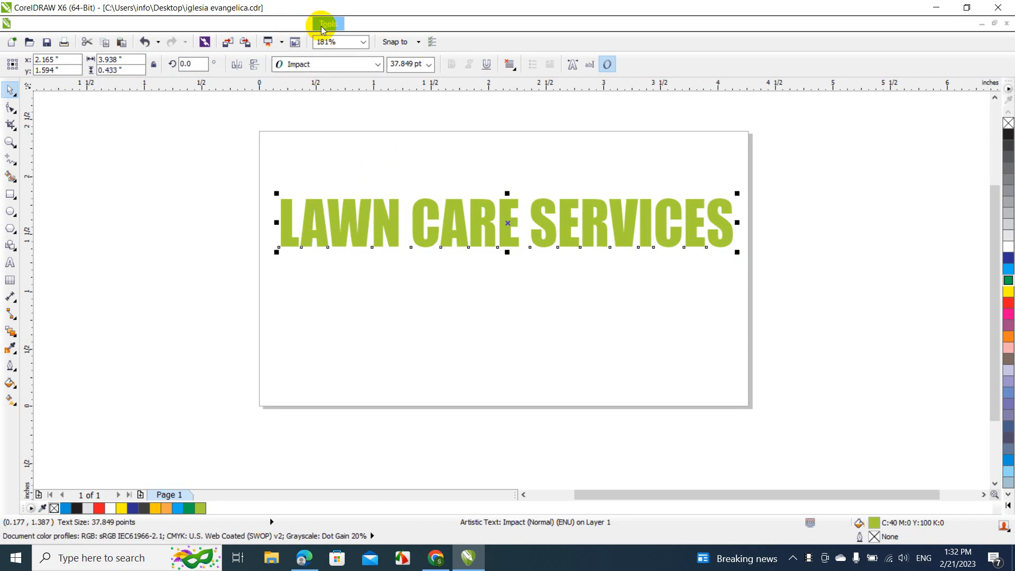
{"action": "left_click", "coordinate": [354, 24]}
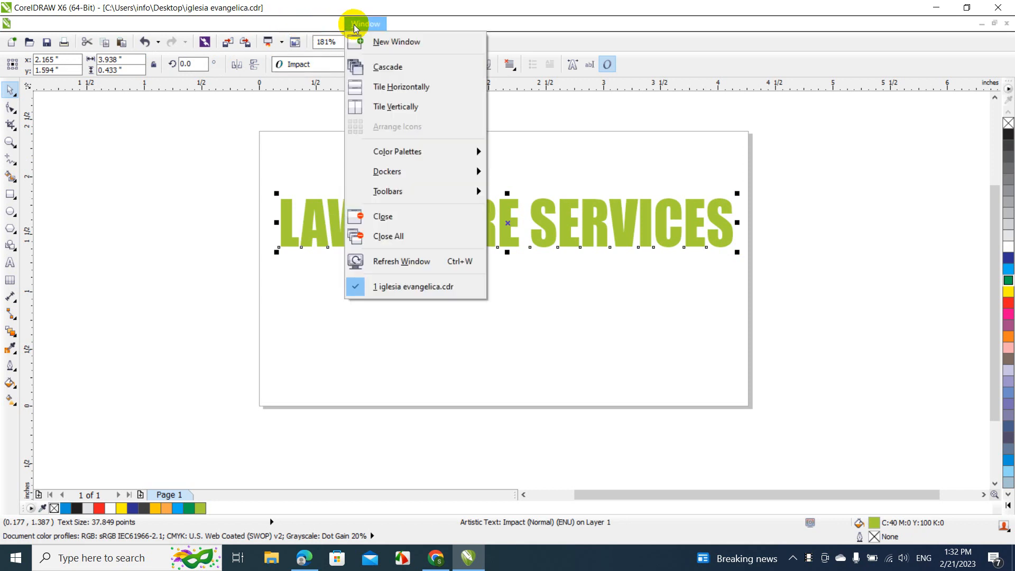
{"action": "mouse_move", "coordinate": [392, 171]}
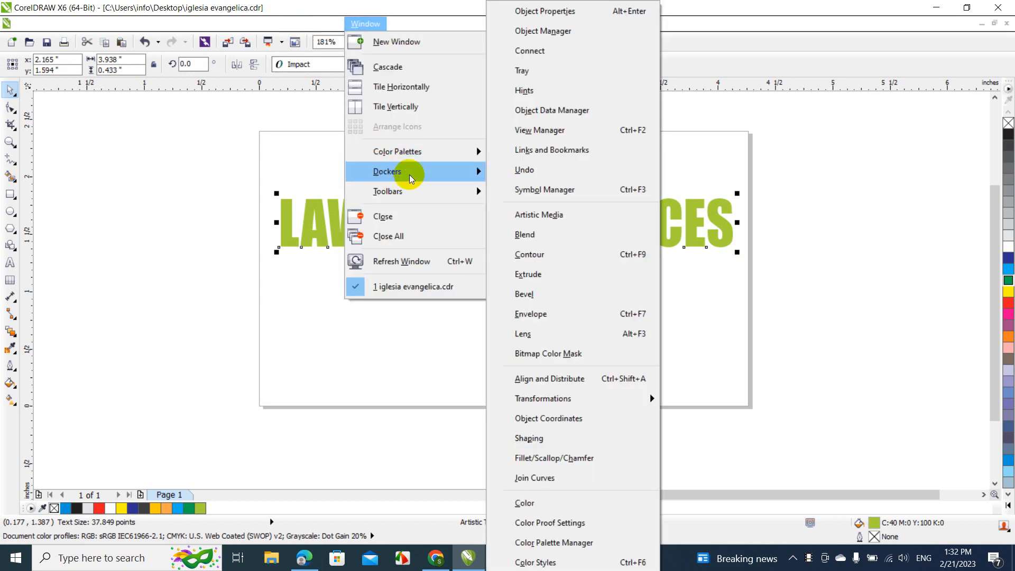
{"action": "left_click", "coordinate": [530, 254]}
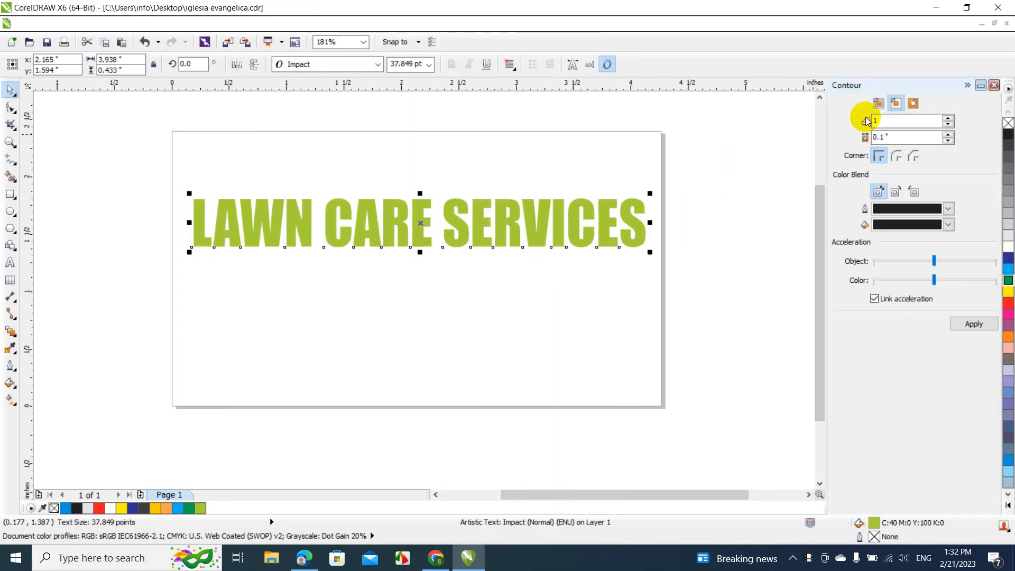
{"action": "left_click", "coordinate": [895, 102]}
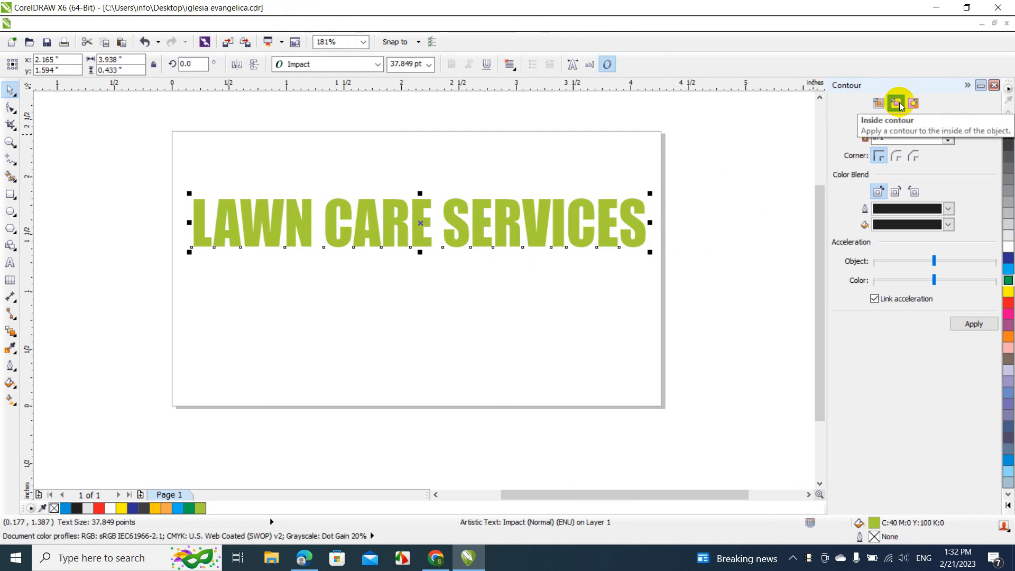
{"action": "left_click", "coordinate": [913, 104]}
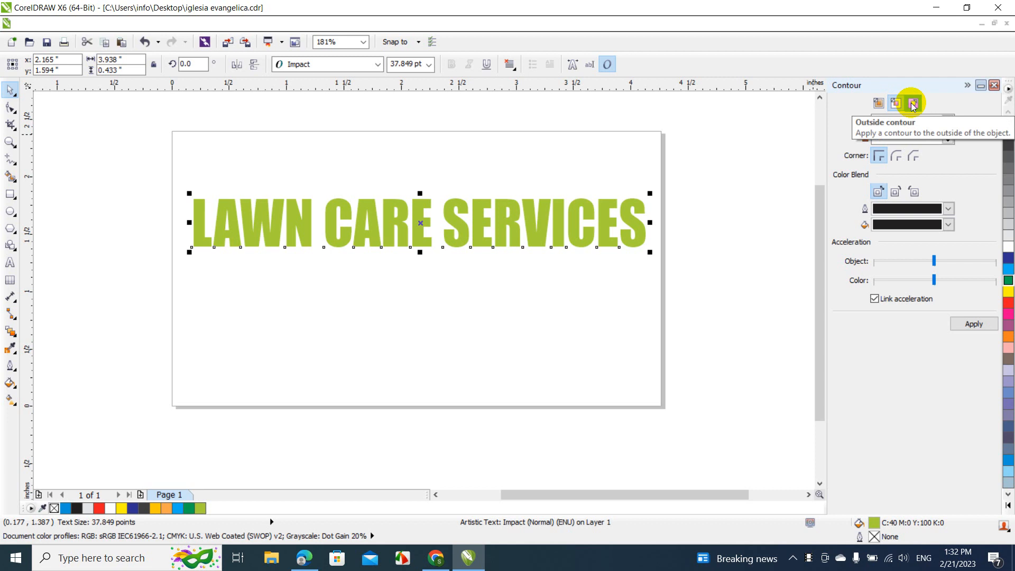
{"action": "left_click", "coordinate": [913, 104]}
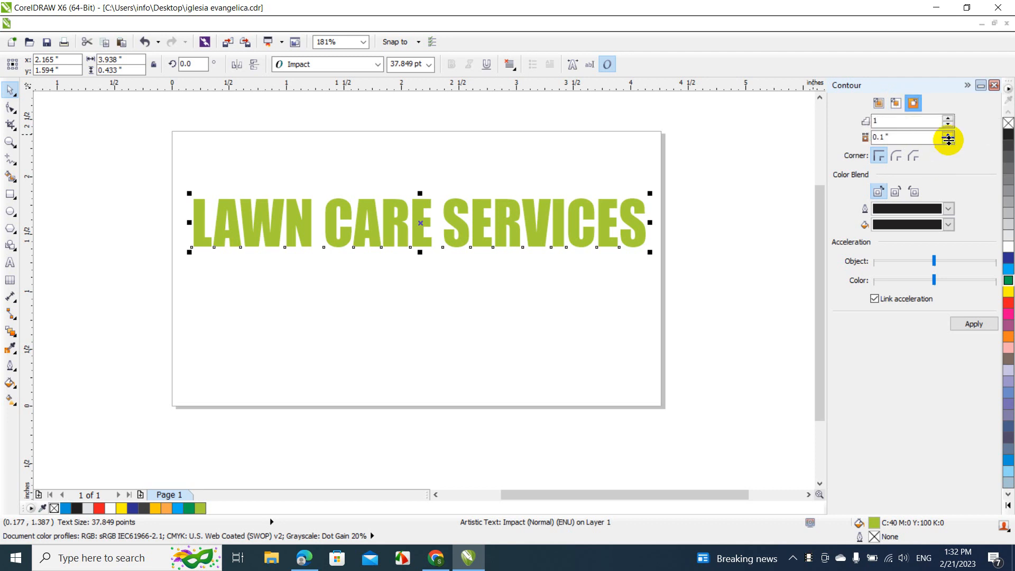
{"action": "left_click", "coordinate": [948, 134]}
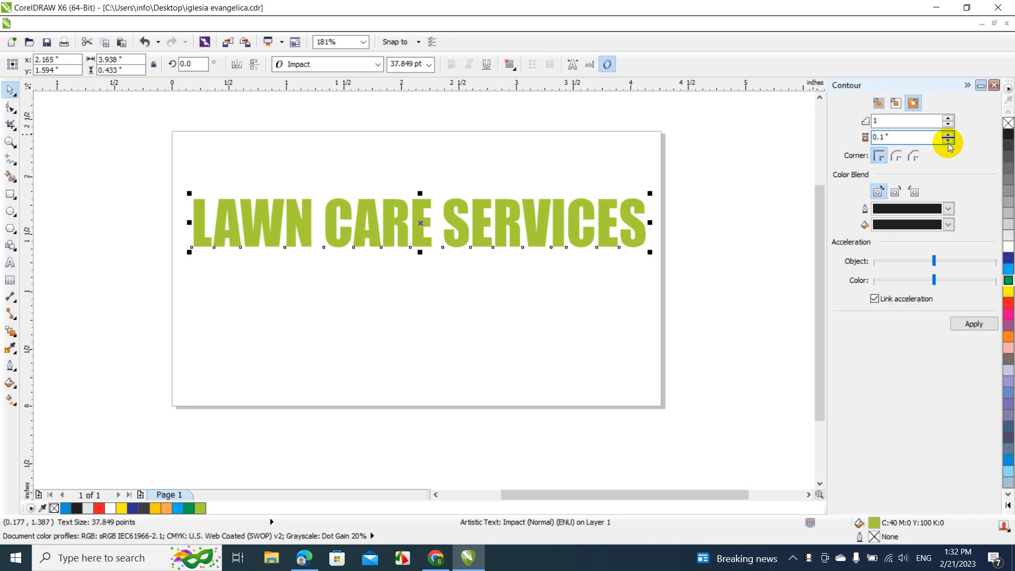
{"action": "left_click", "coordinate": [949, 141]}
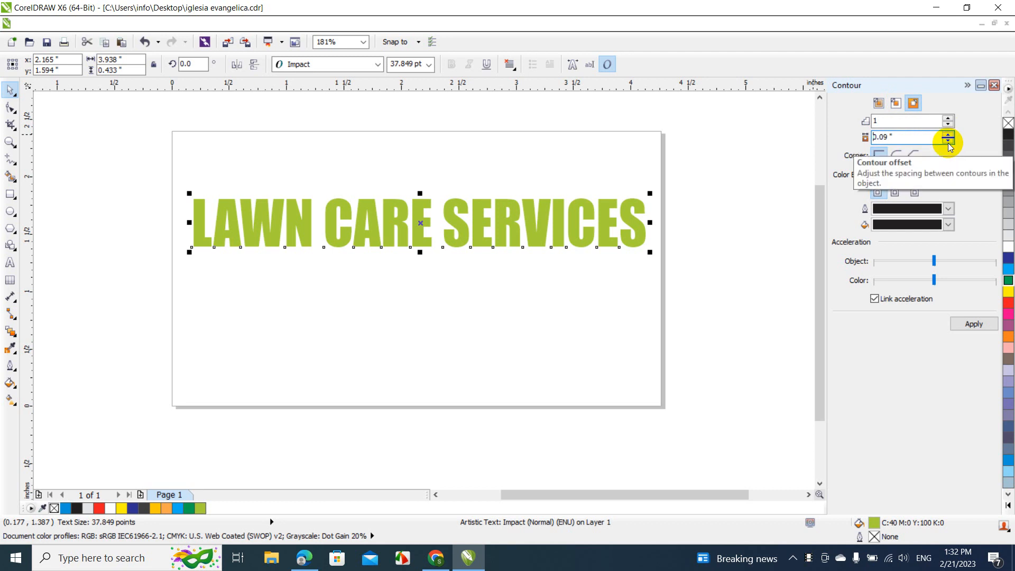
{"action": "left_click", "coordinate": [948, 140]}
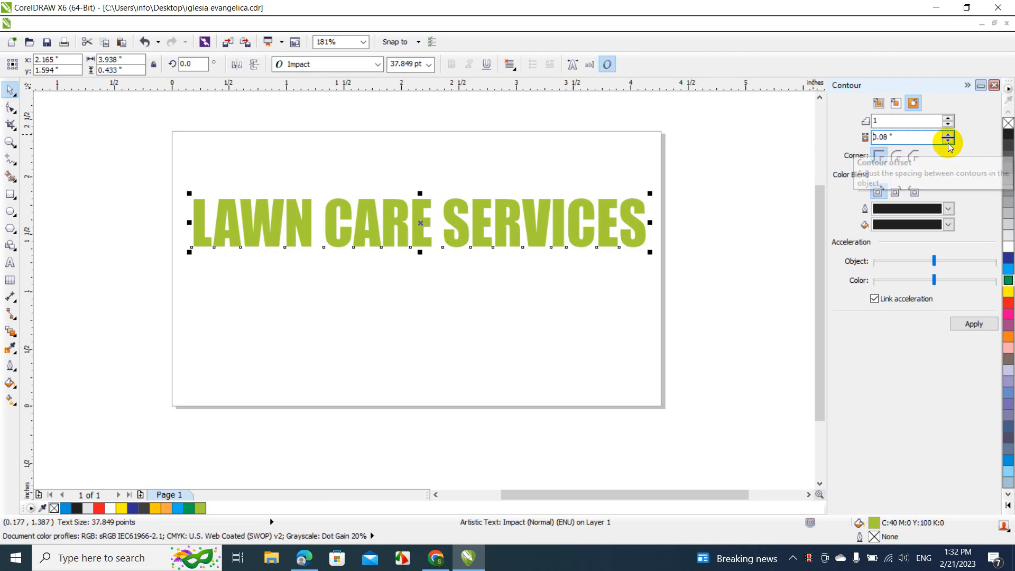
{"action": "left_click", "coordinate": [962, 323]}
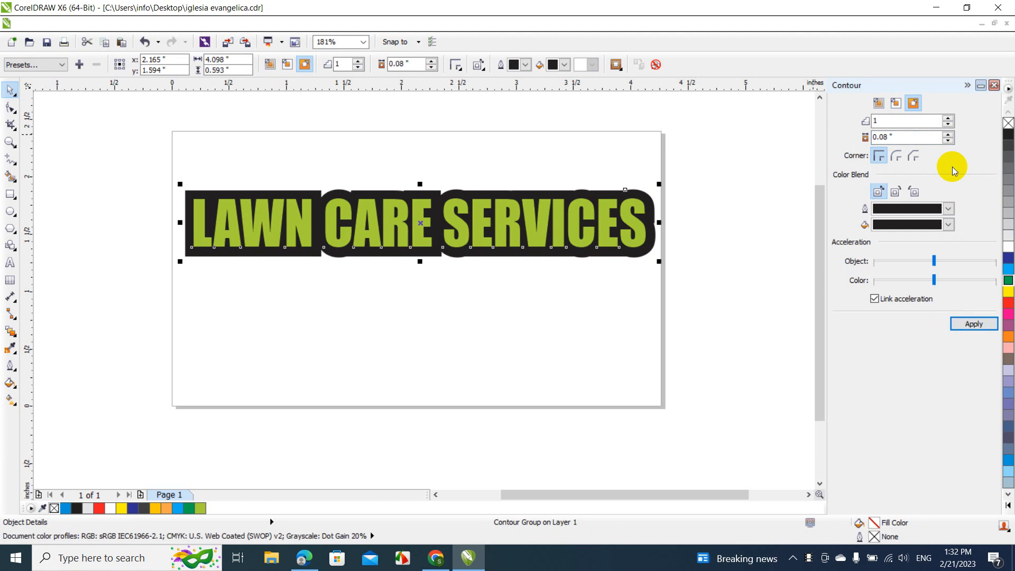
- Undo the contour and apply a one-step outside contour with a 0.06 inch offset to the text instead
{"action": "key", "text": "ctrl+z"}
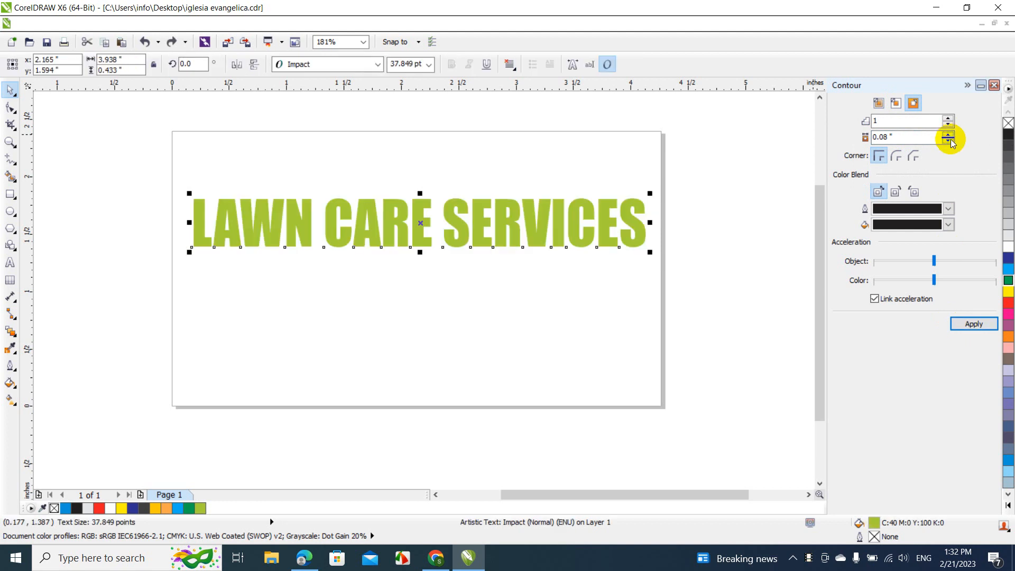
{"action": "left_click", "coordinate": [949, 141]}
{"action": "left_click", "coordinate": [948, 141]}
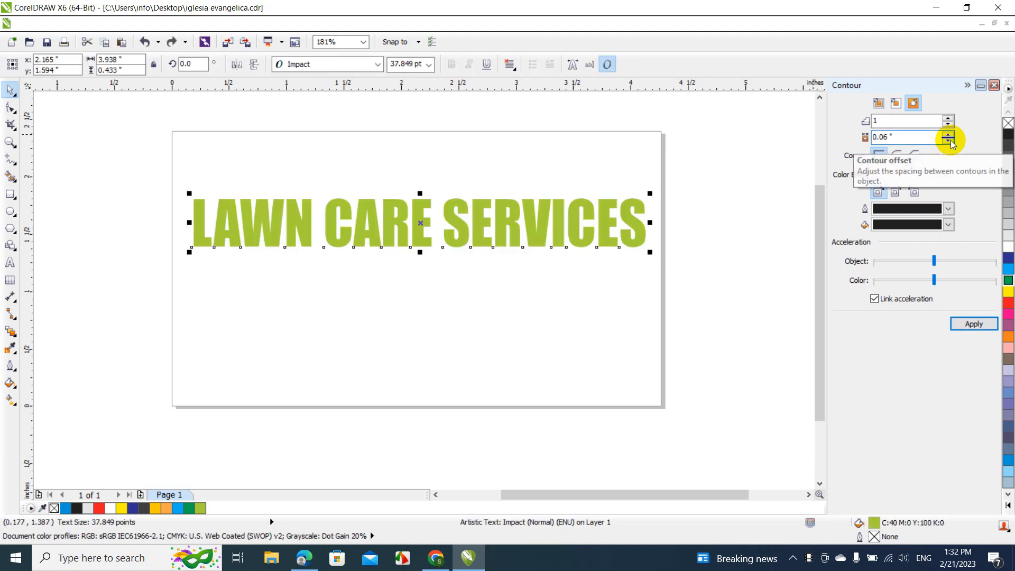
{"action": "left_click", "coordinate": [972, 329]}
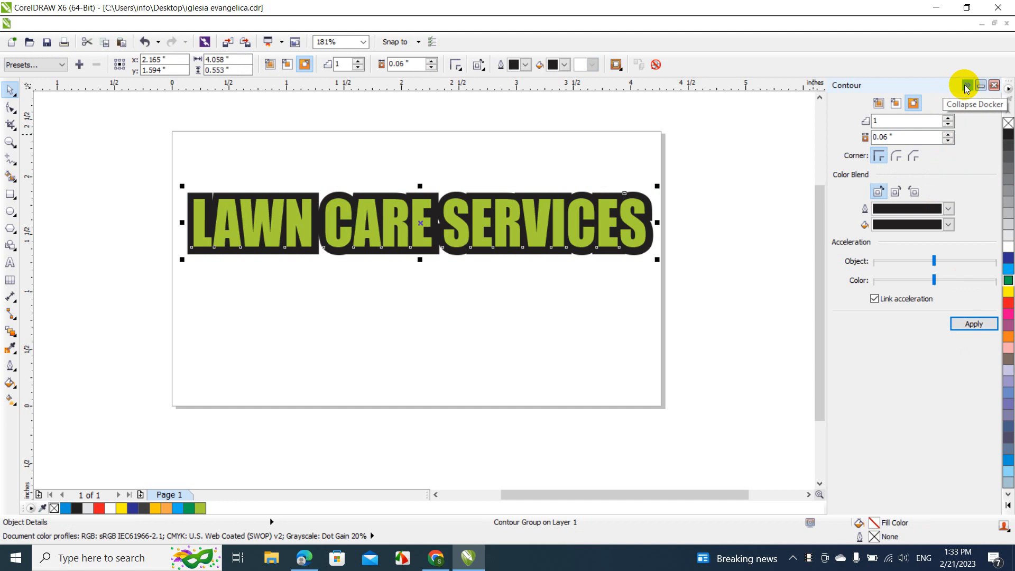
- Undo the 0.06 inch contour, collapse the Contour docker and deselect the text
{"action": "key", "text": "ctrl+z"}
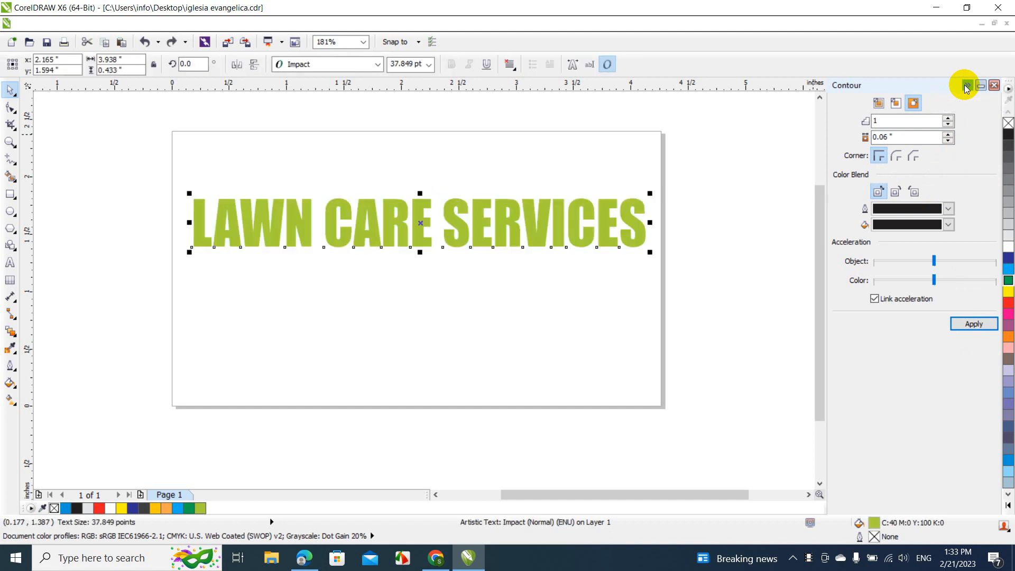
{"action": "left_click", "coordinate": [966, 86]}
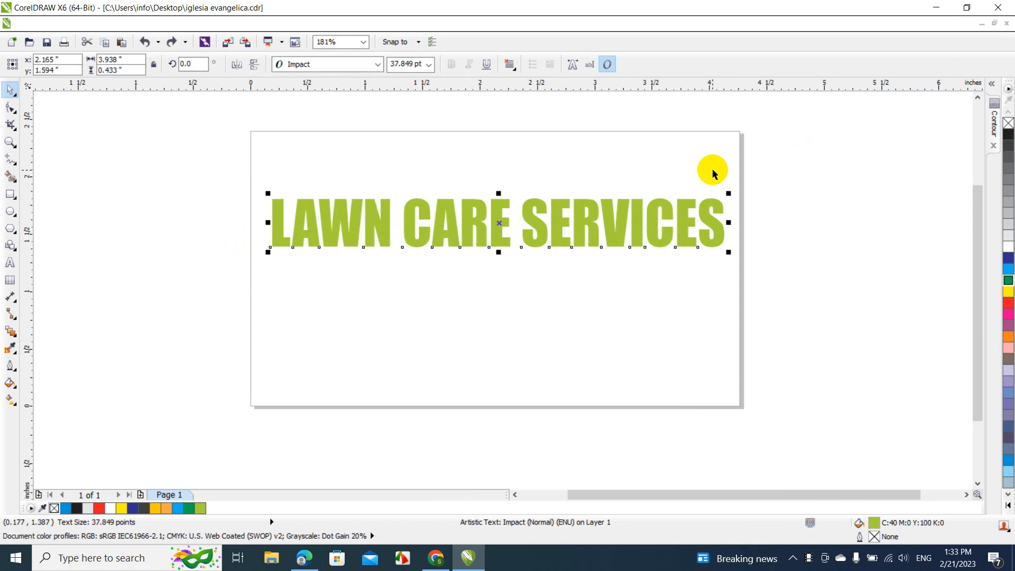
{"action": "left_click", "coordinate": [634, 170]}
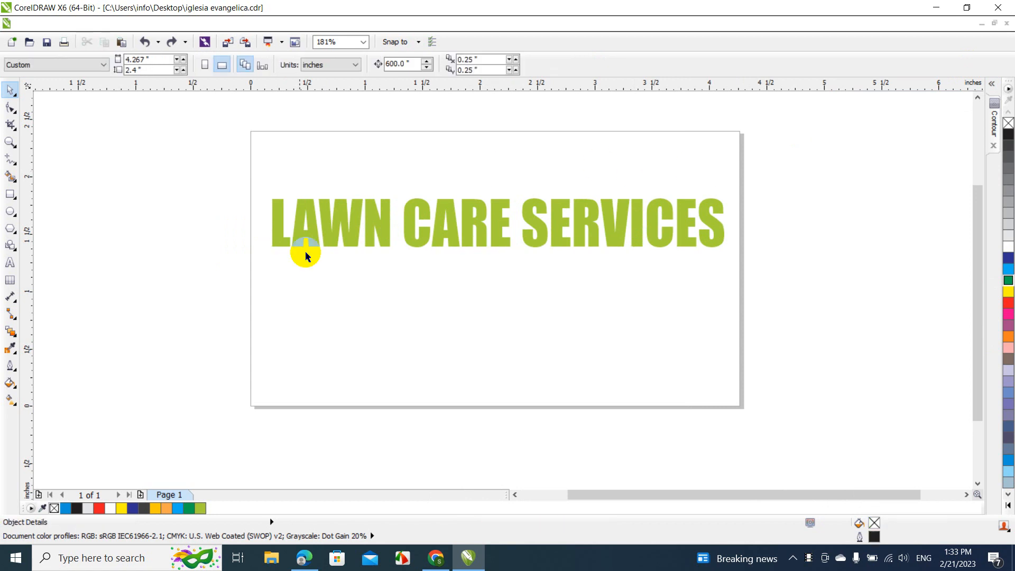
- Move the LAWN CARE SERVICES text about 0.8 inch left so it extends past the page's left edge, and deselect it
{"action": "left_click", "coordinate": [300, 224]}
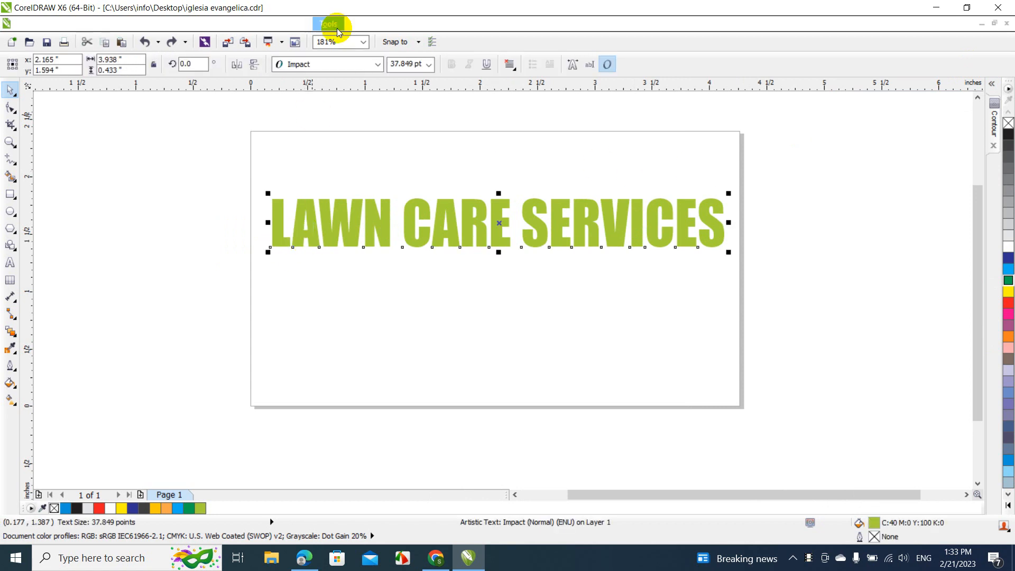
{"action": "left_click", "coordinate": [361, 41]}
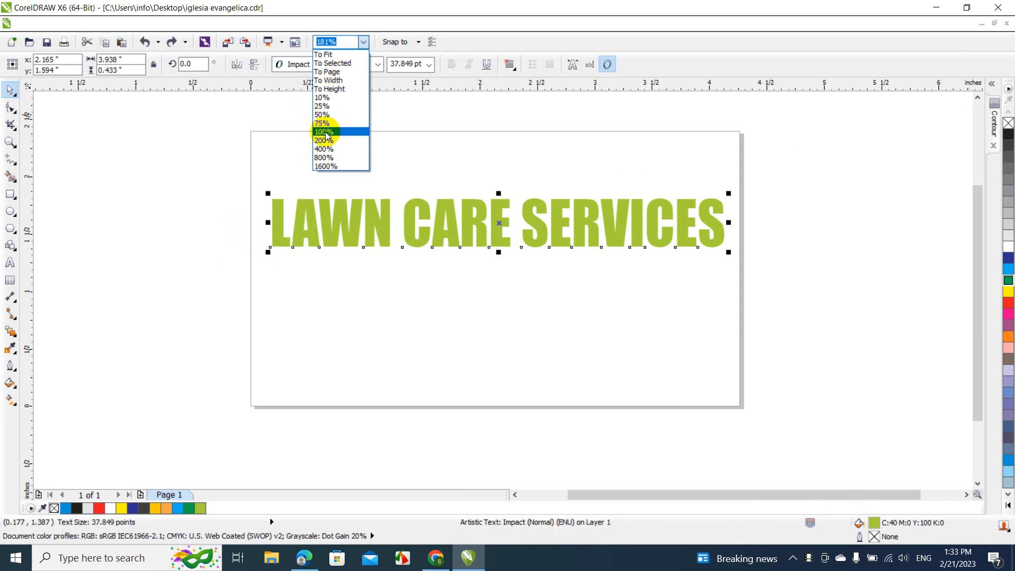
{"action": "left_click", "coordinate": [326, 148]}
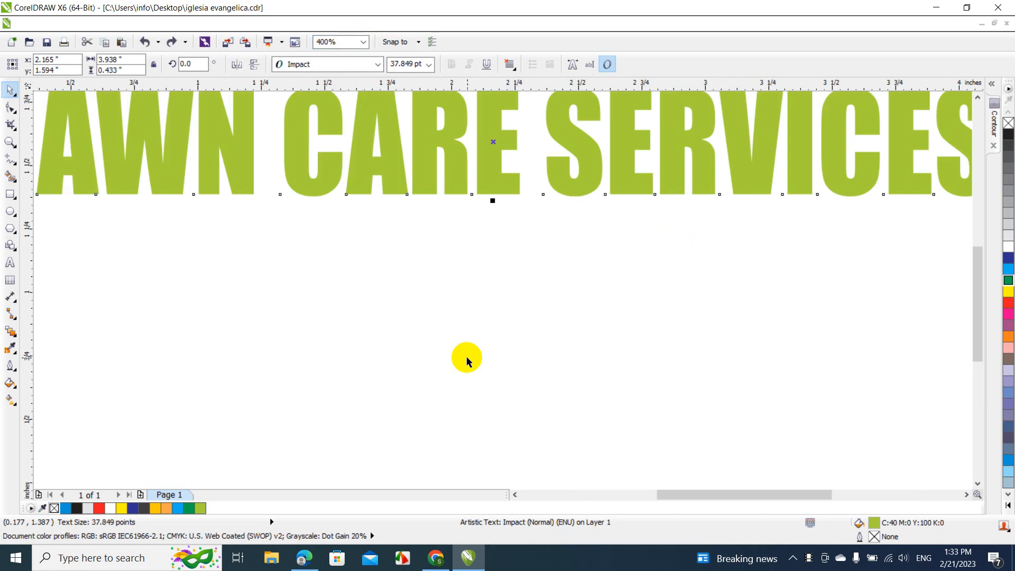
{"action": "left_click", "coordinate": [590, 494]}
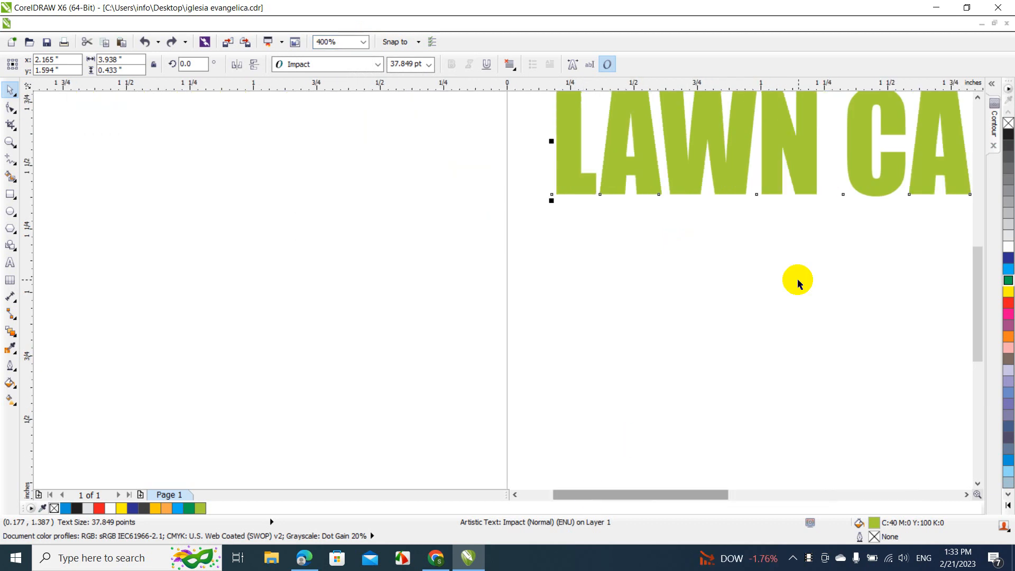
{"action": "left_click_drag", "start_coordinate": [977, 301], "coordinate": [978, 243]}
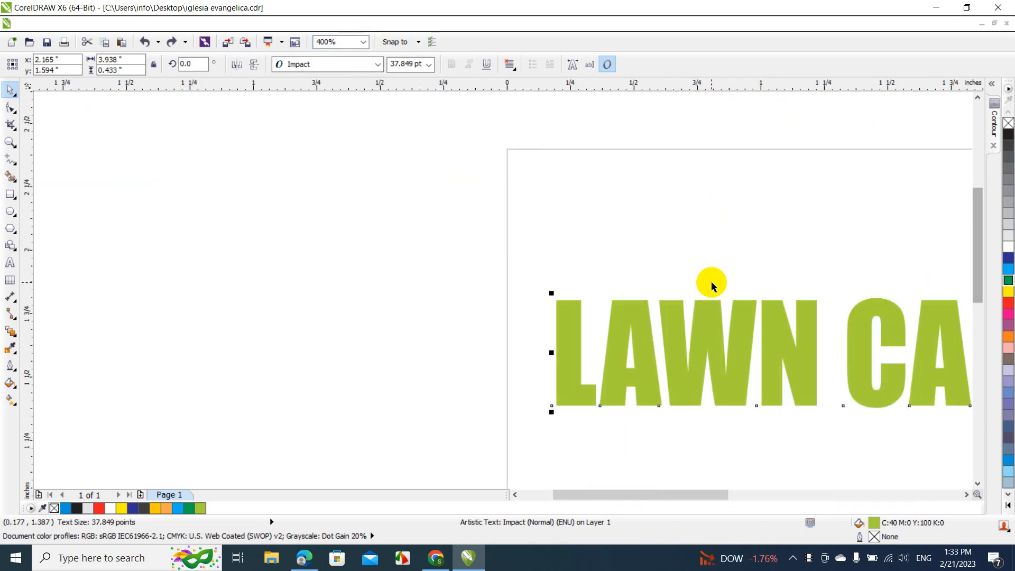
{"action": "left_click_drag", "start_coordinate": [682, 339], "coordinate": [483, 344]}
{"action": "left_click", "coordinate": [288, 313]}
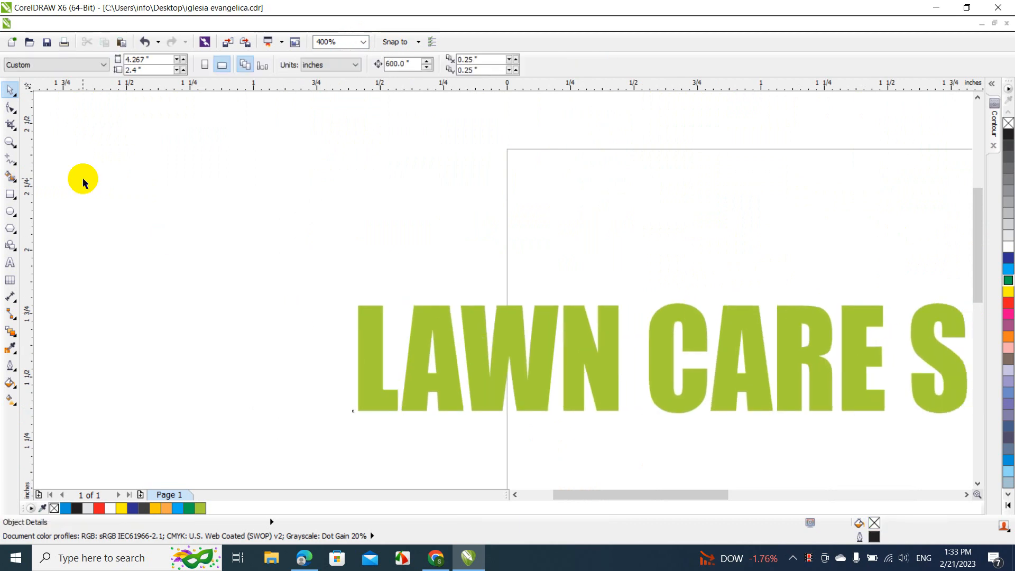
- Activate the Bézier tool for drawing a straight-sided shape
{"action": "left_click", "coordinate": [9, 168]}
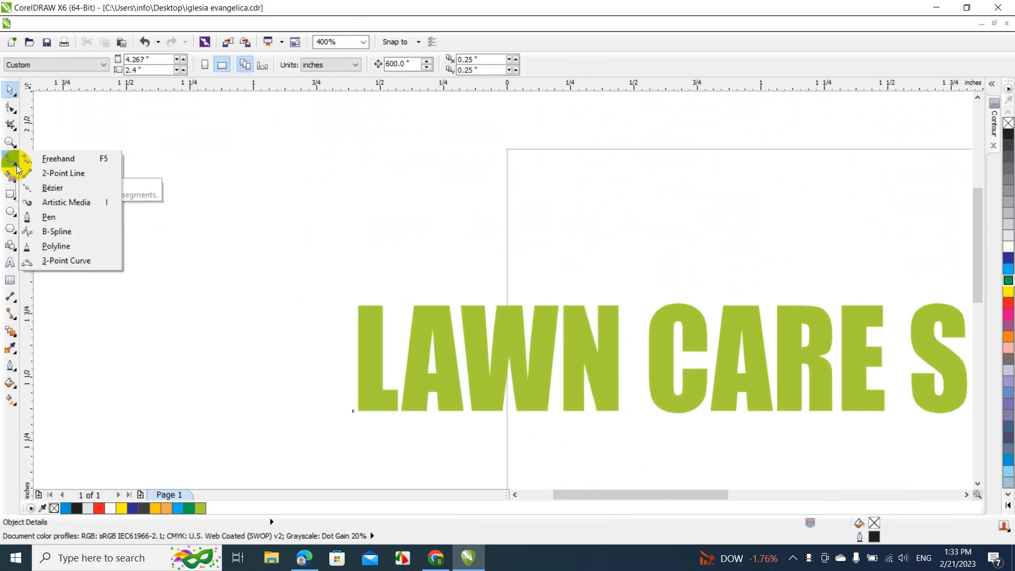
{"action": "left_click", "coordinate": [43, 187]}
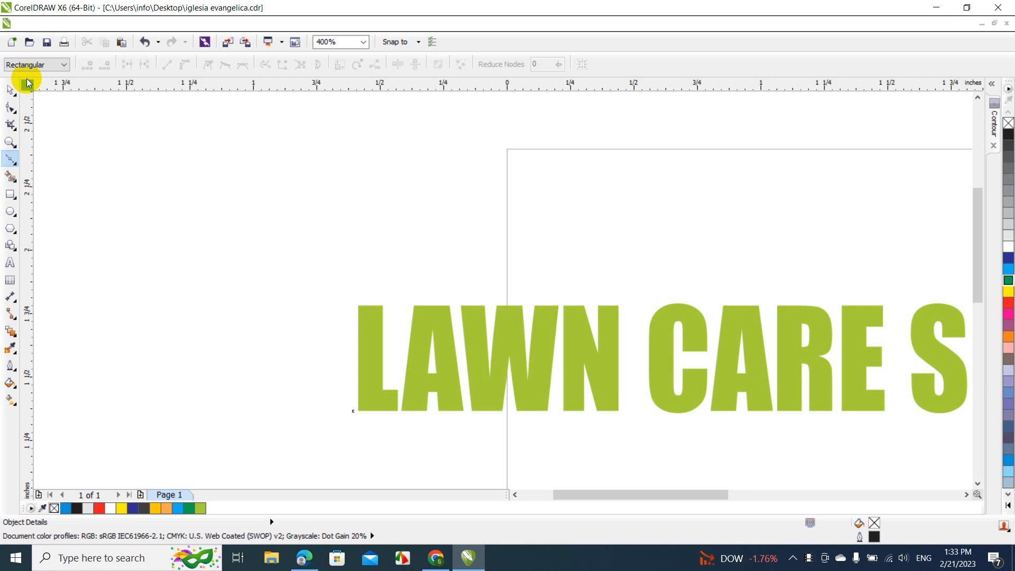
{"action": "left_click", "coordinate": [14, 165]}
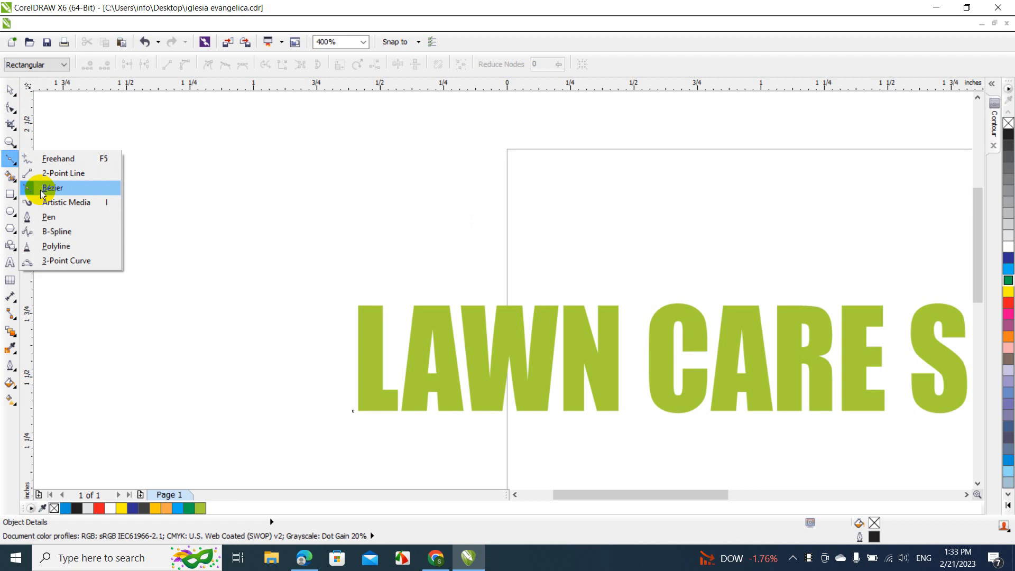
{"action": "left_click", "coordinate": [53, 188]}
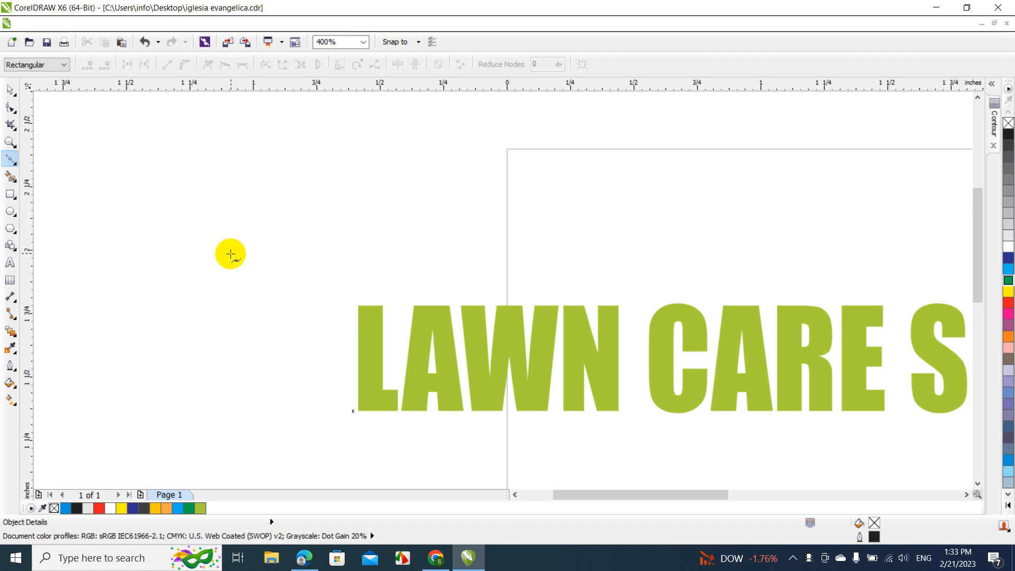
- Draw a trial triangle in the empty area above and to the left of the text, and undo it
{"action": "left_click", "coordinate": [231, 253]}
{"action": "left_click", "coordinate": [256, 168]}
{"action": "left_click", "coordinate": [193, 196]}
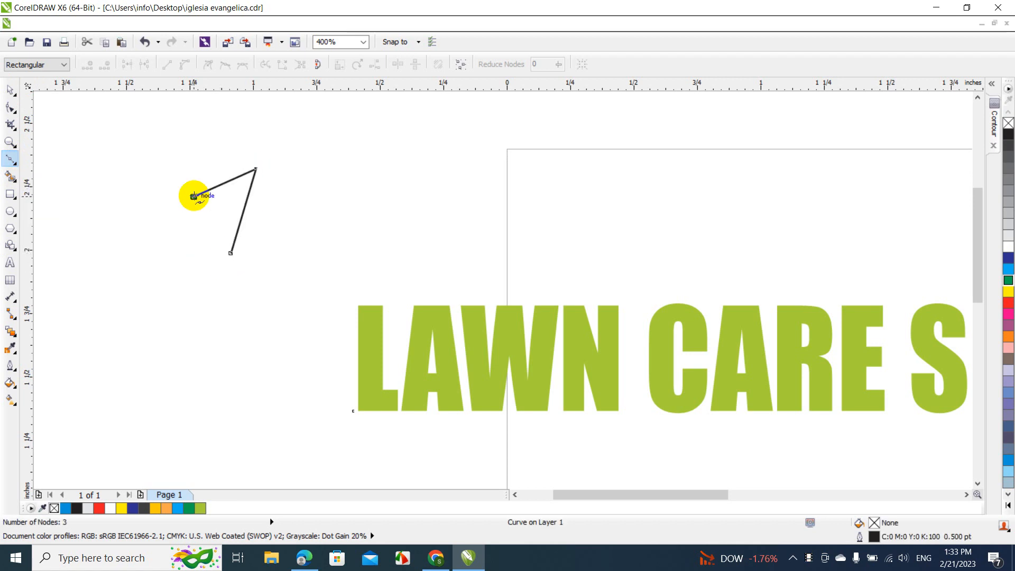
{"action": "left_click", "coordinate": [231, 252]}
{"action": "key", "text": "ctrl+z"}
{"action": "key", "text": "ctrl+z"}
{"action": "key", "text": "ctrl+z"}
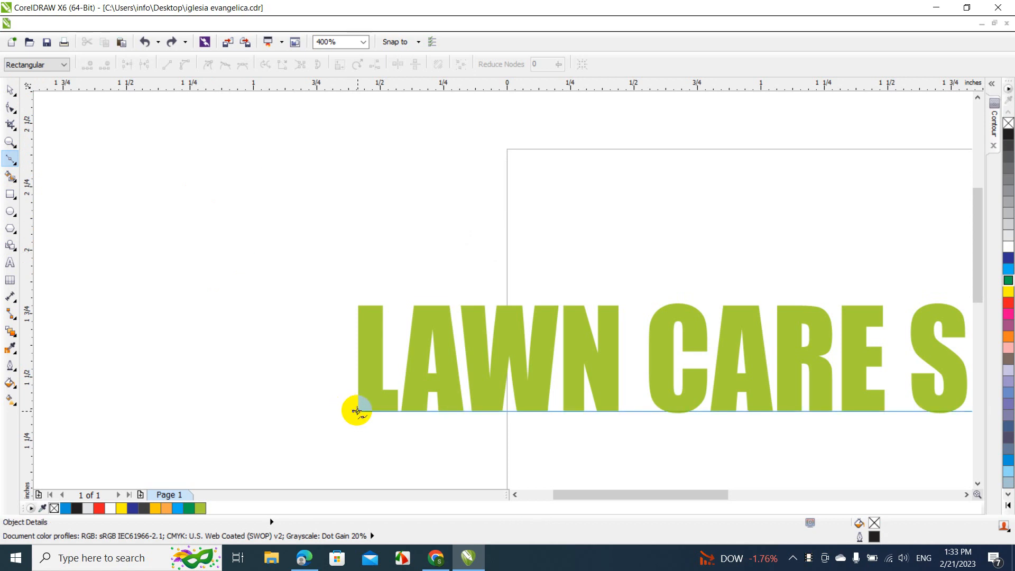
- Draw a closed triangle about 0.24 by 0.40 inches, starting at the lower-left corner of the L and leaning left, and select it
{"action": "left_click", "coordinate": [357, 411]}
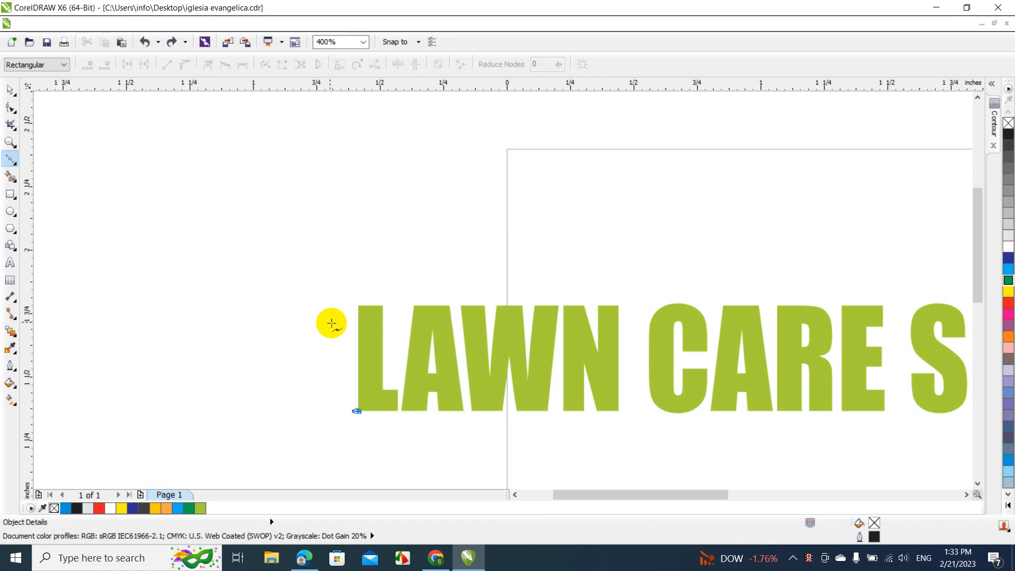
{"action": "left_click", "coordinate": [296, 308]}
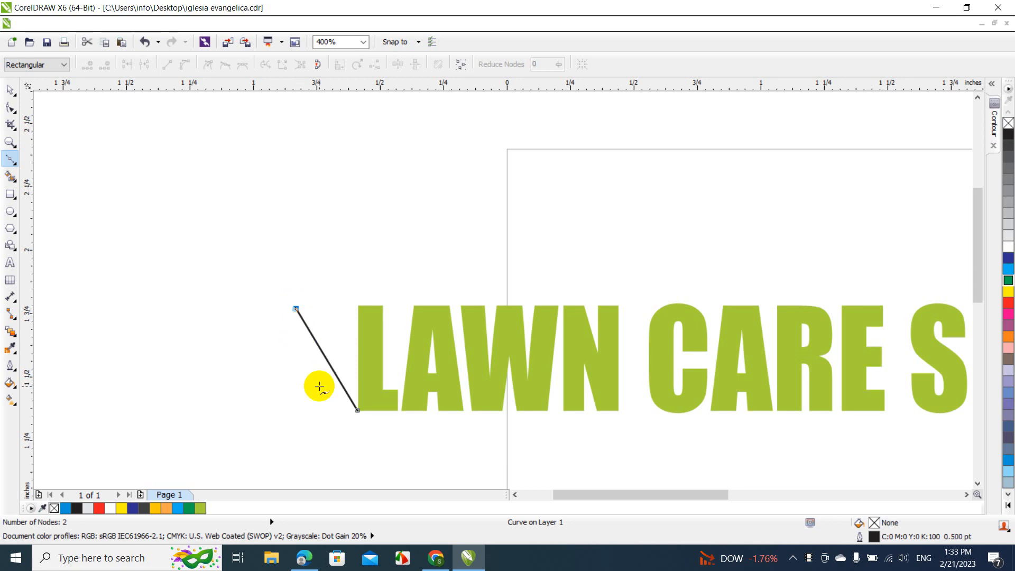
{"action": "left_click", "coordinate": [321, 409]}
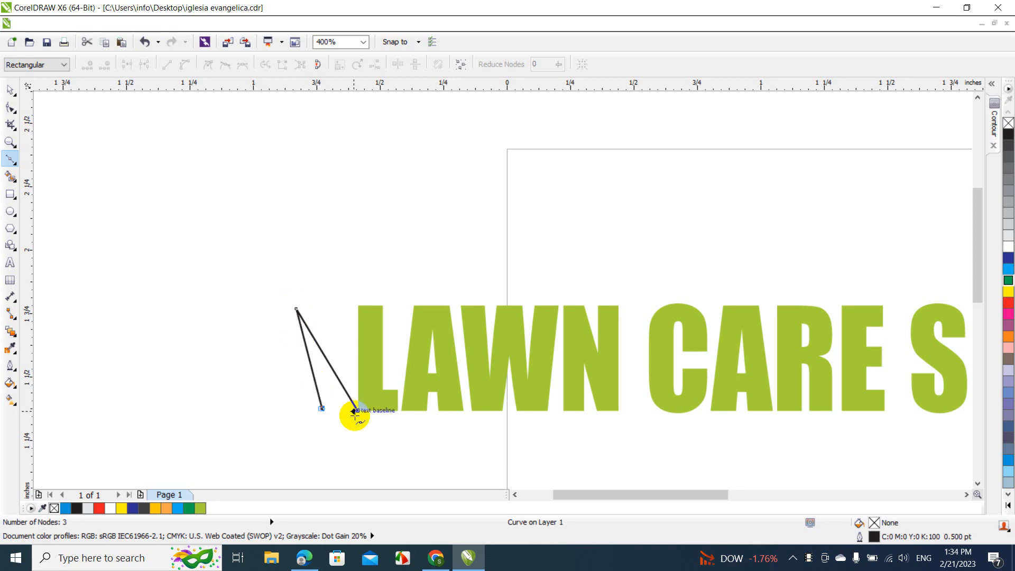
{"action": "left_click", "coordinate": [357, 410]}
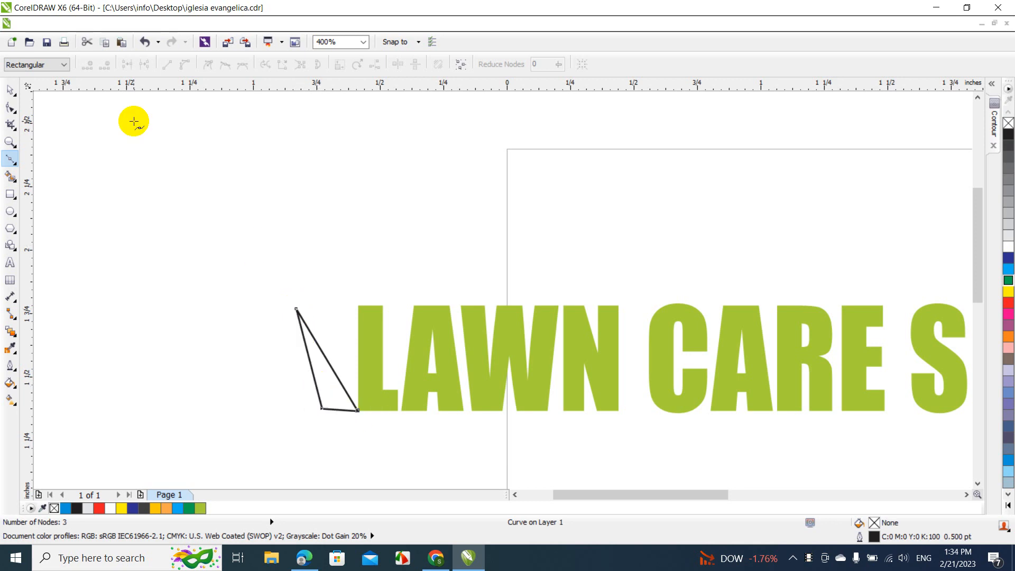
{"action": "left_click", "coordinate": [11, 91]}
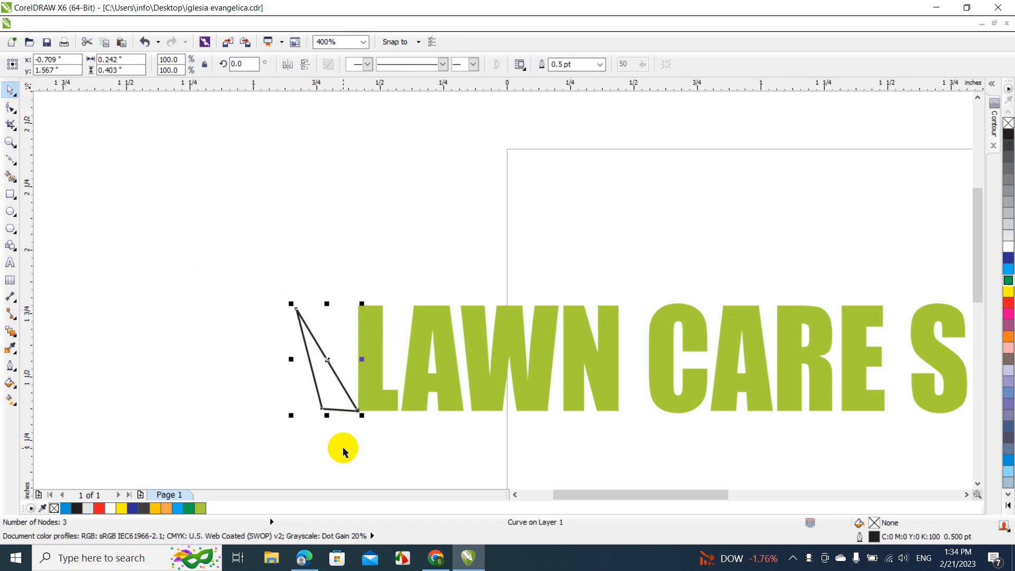
- Move the triangle's lower-left node slightly down and left so its base is level with the bottom of the L
{"action": "key", "text": "F10"}
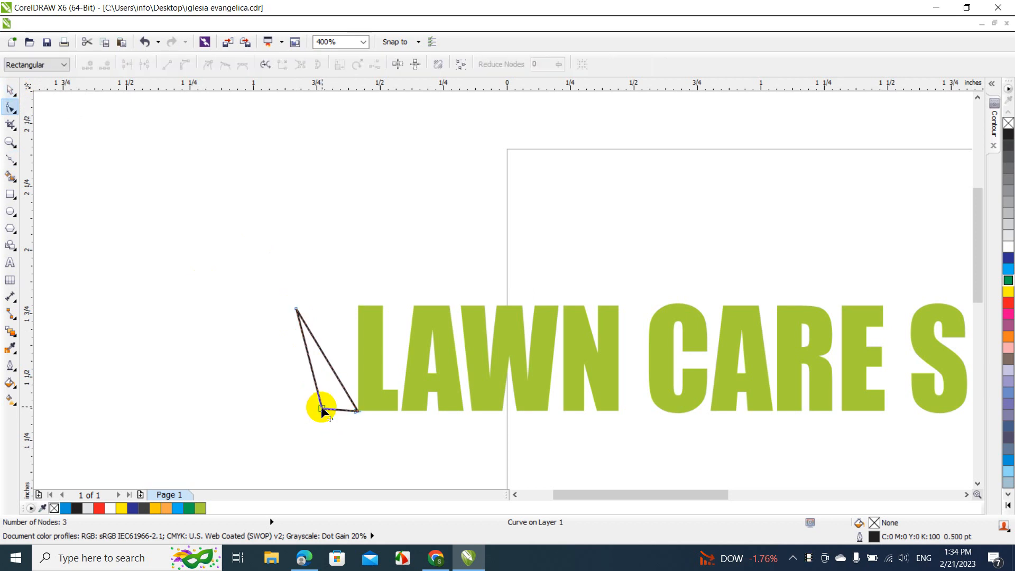
{"action": "left_click_drag", "start_coordinate": [322, 409], "coordinate": [323, 412]}
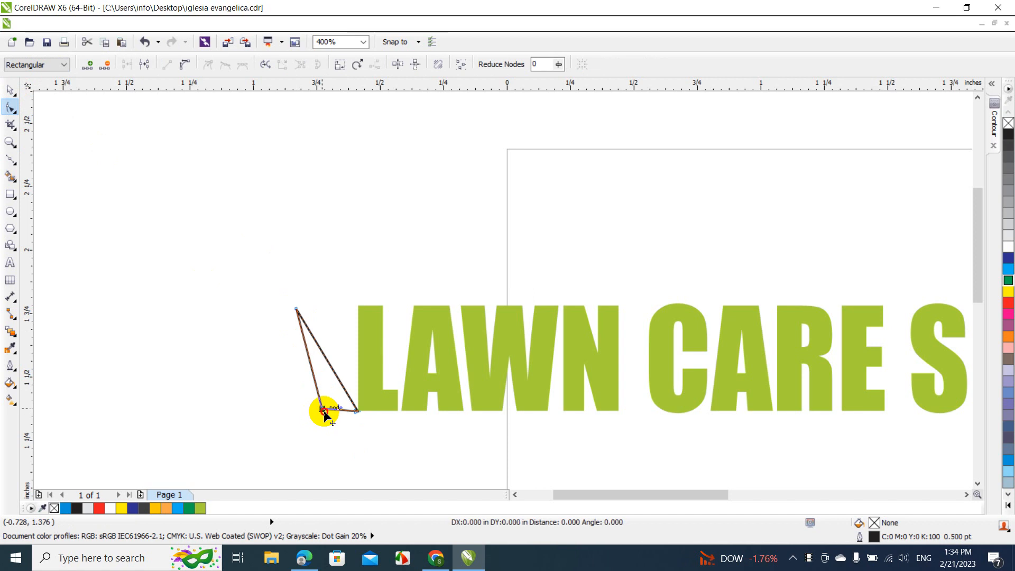
{"action": "left_click", "coordinate": [362, 42]}
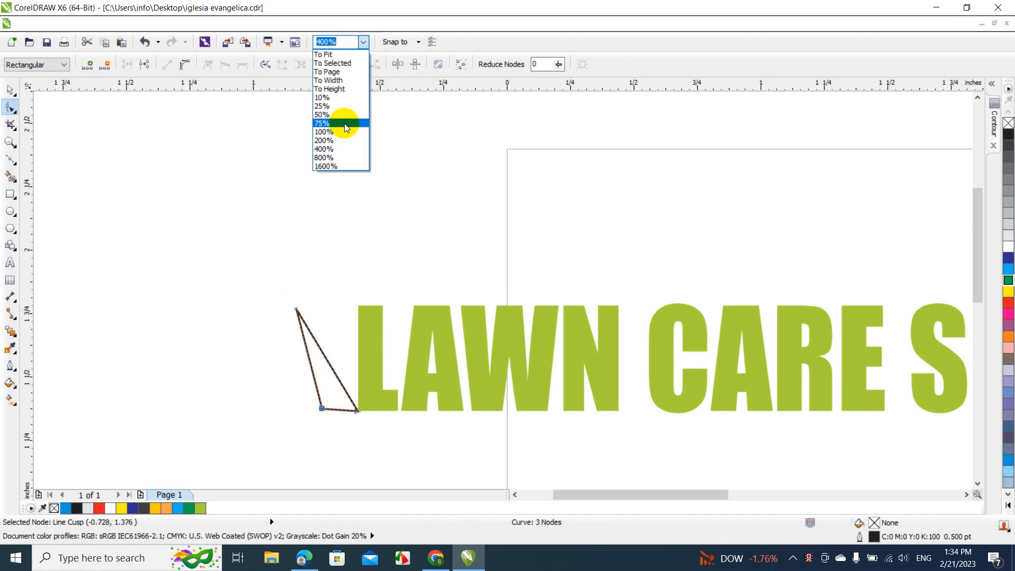
{"action": "left_click", "coordinate": [324, 158]}
{"action": "left_click", "coordinate": [980, 307]}
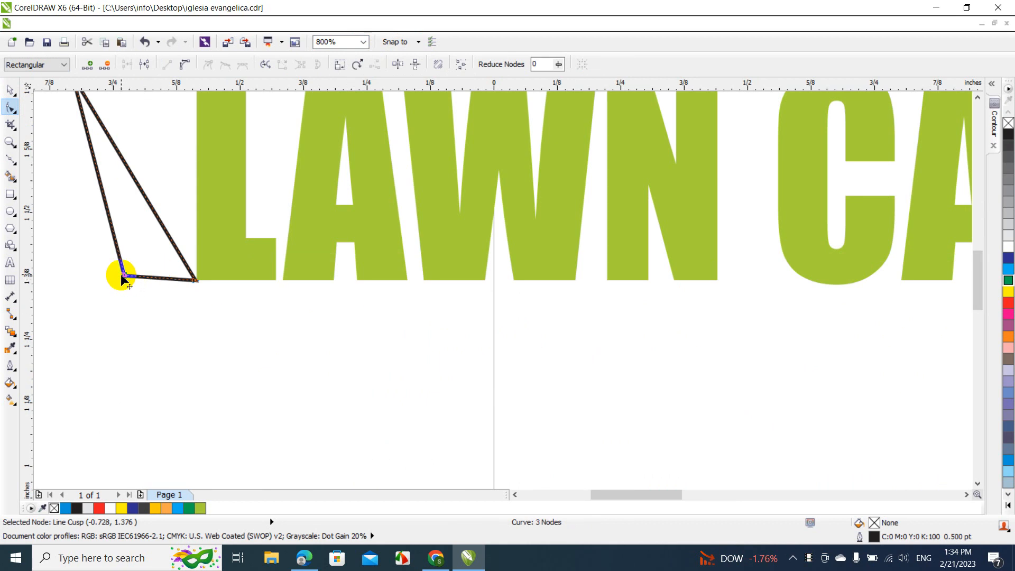
{"action": "left_click_drag", "start_coordinate": [123, 276], "coordinate": [118, 283]}
{"action": "left_click", "coordinate": [10, 90]}
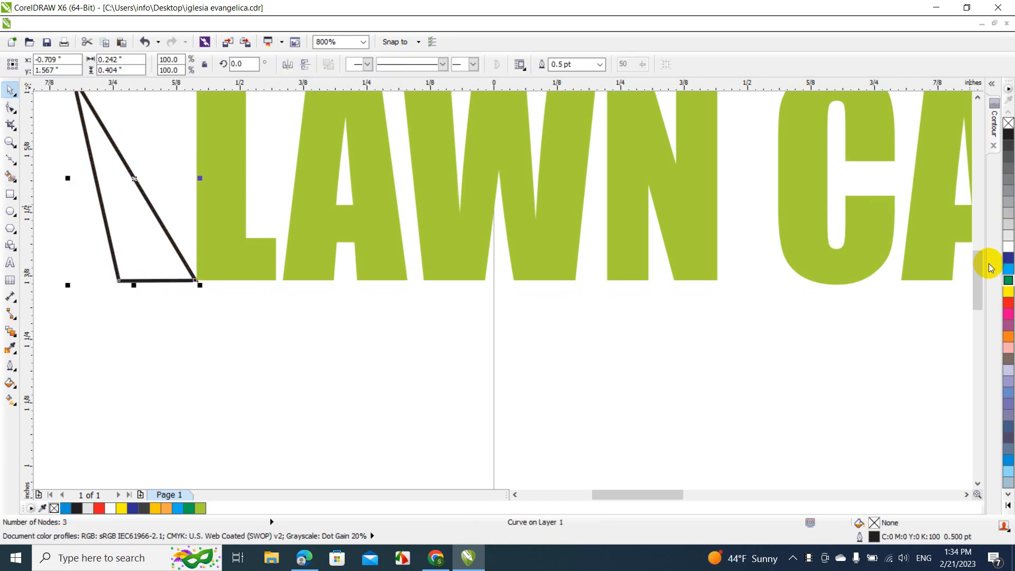
- Move the triangle slightly left to leave a small gap beside the L
{"action": "left_click_drag", "start_coordinate": [979, 271], "coordinate": [980, 248]}
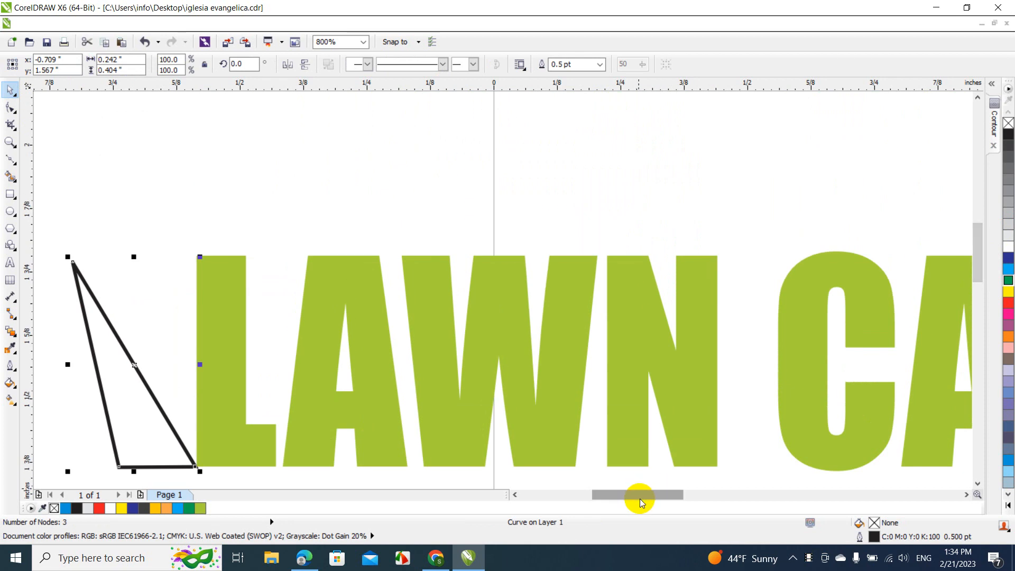
{"action": "left_click_drag", "start_coordinate": [639, 497], "coordinate": [591, 497]}
{"action": "mouse_move", "coordinate": [575, 419]}
{"action": "left_mouse_down"}
{"action": "mouse_move", "coordinate": [523, 405]}
{"action": "mouse_move", "coordinate": [562, 420]}
{"action": "left_mouse_up"}
- Convert the triangle's long side facing the L to a curve and bow it outward toward the L
{"action": "key", "text": "F10"}
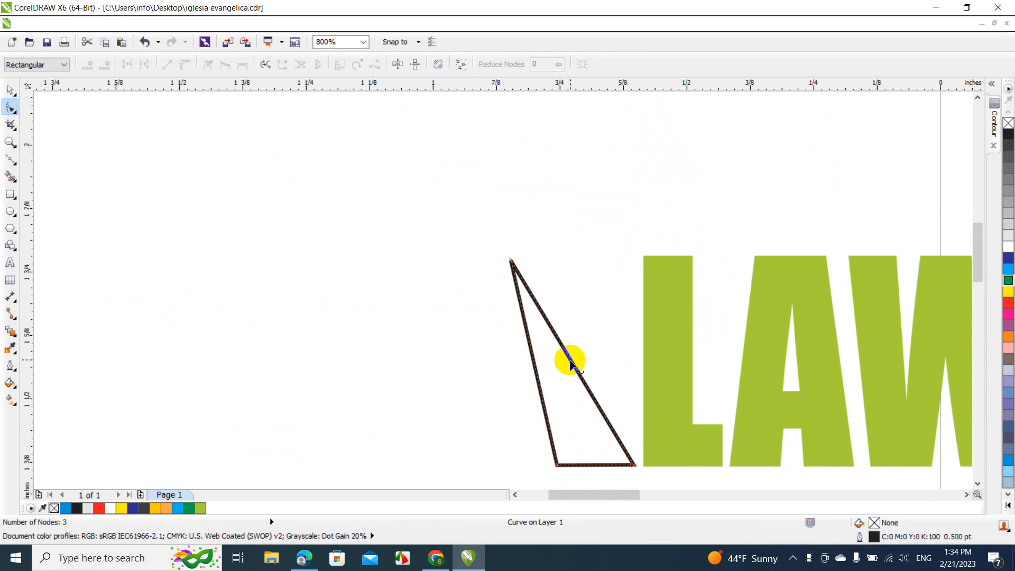
{"action": "right_click", "coordinate": [570, 359]}
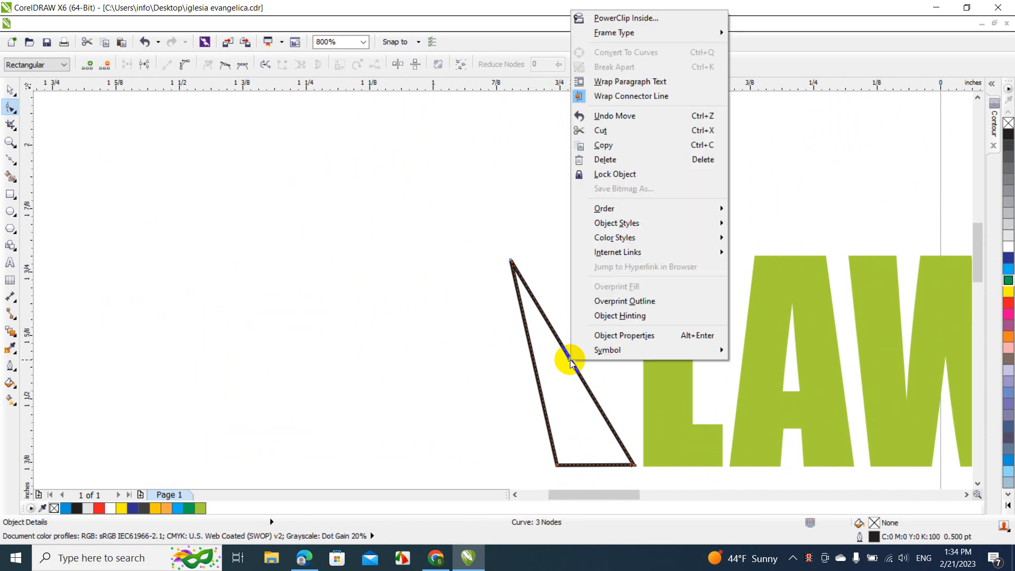
{"action": "left_click", "coordinate": [550, 294]}
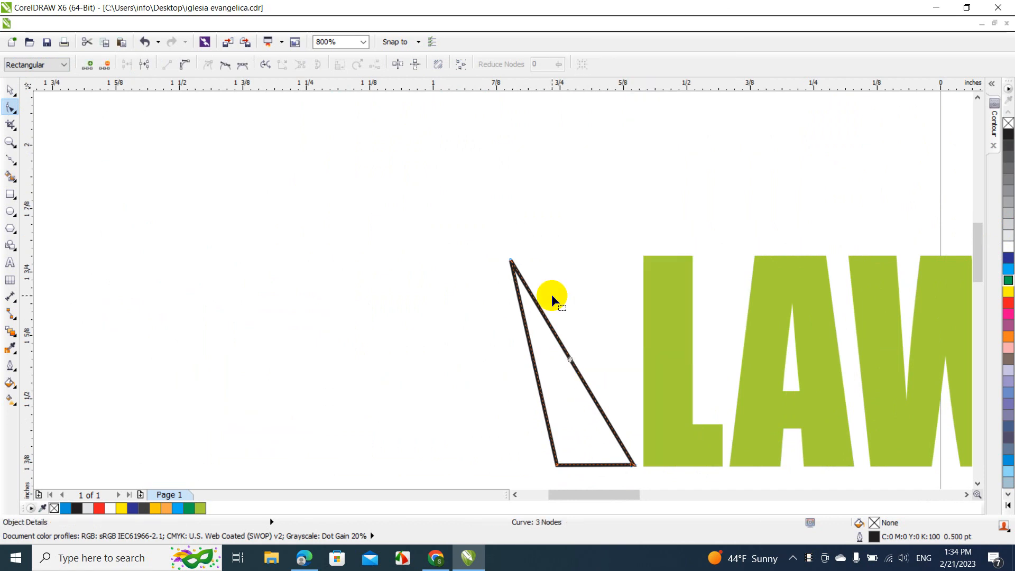
{"action": "right_click", "coordinate": [559, 343]}
{"action": "left_click", "coordinate": [617, 178]}
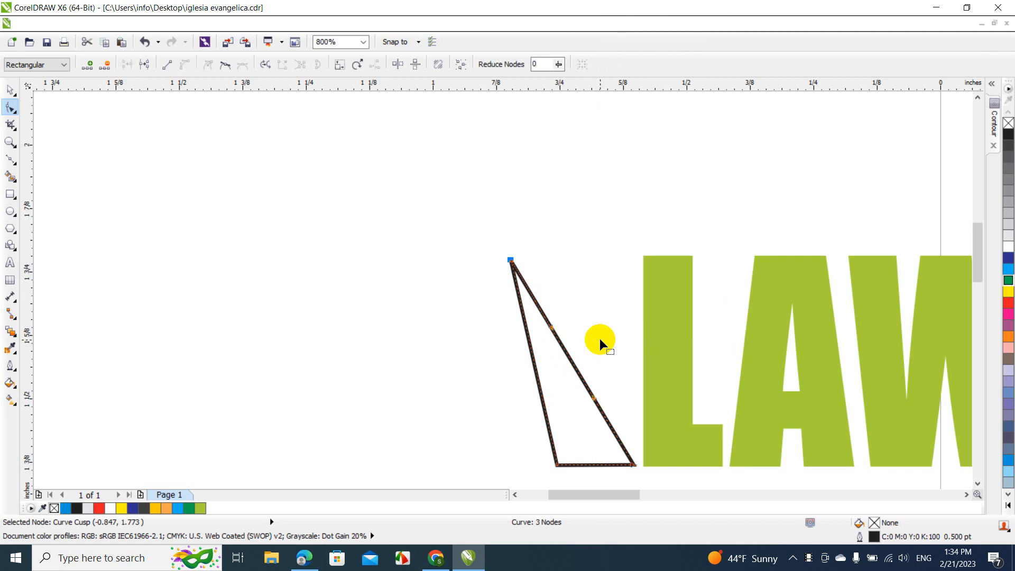
{"action": "left_click_drag", "start_coordinate": [564, 347], "coordinate": [577, 341]}
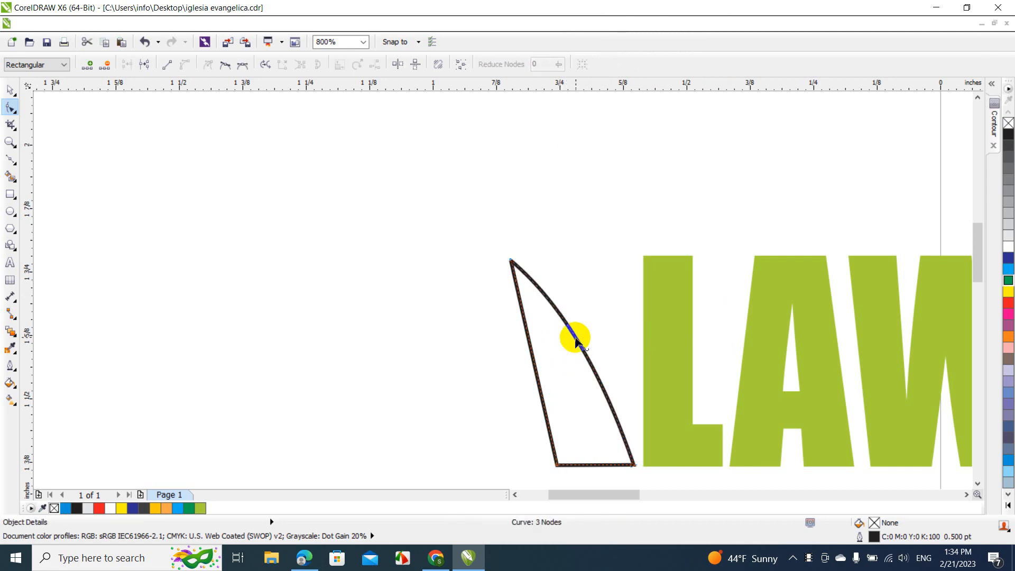
- Convert the triangle's side facing away from the L to a curve and bend it inward to form a blade shape
{"action": "left_click", "coordinate": [534, 359]}
{"action": "right_click", "coordinate": [535, 361]}
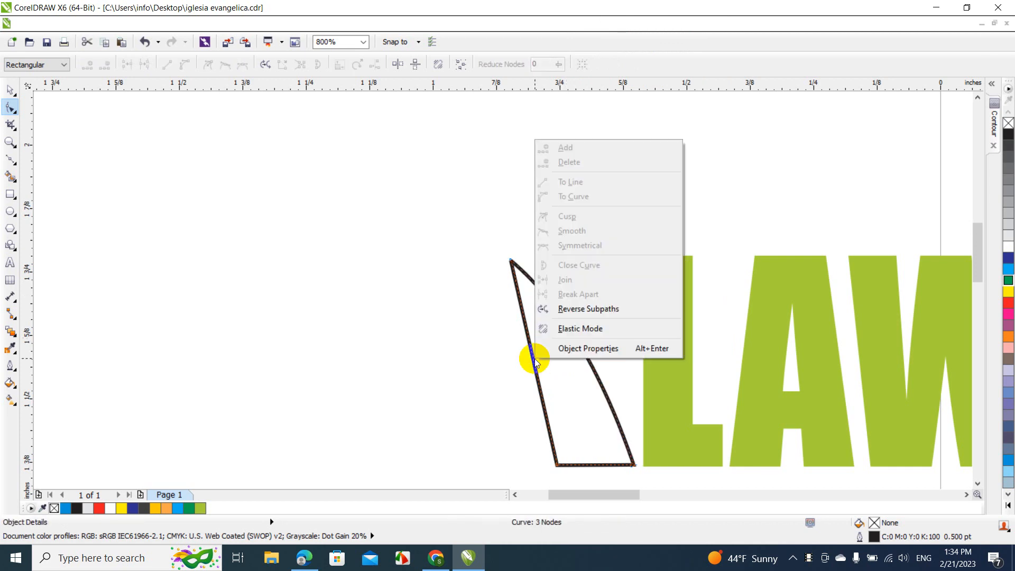
{"action": "left_click", "coordinate": [534, 364]}
{"action": "left_click", "coordinate": [533, 365]}
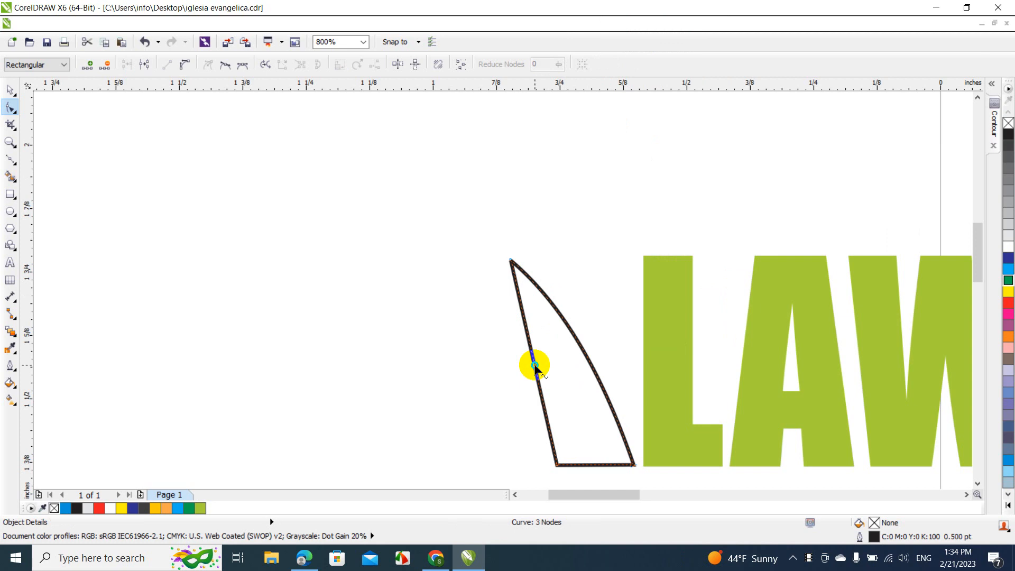
{"action": "right_click", "coordinate": [533, 364]}
{"action": "left_click", "coordinate": [583, 204]}
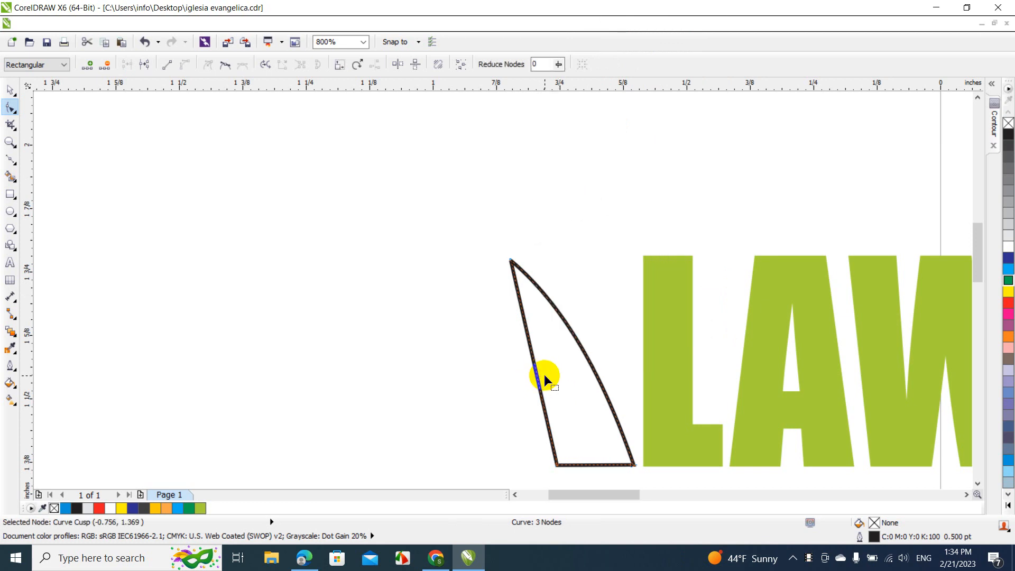
{"action": "left_click_drag", "start_coordinate": [544, 374], "coordinate": [548, 378]}
- Narrow the blade's base and extend its tip up and left, making it about 0.30 by 0.43 inches, and deselect it
{"action": "left_click", "coordinate": [557, 465]}
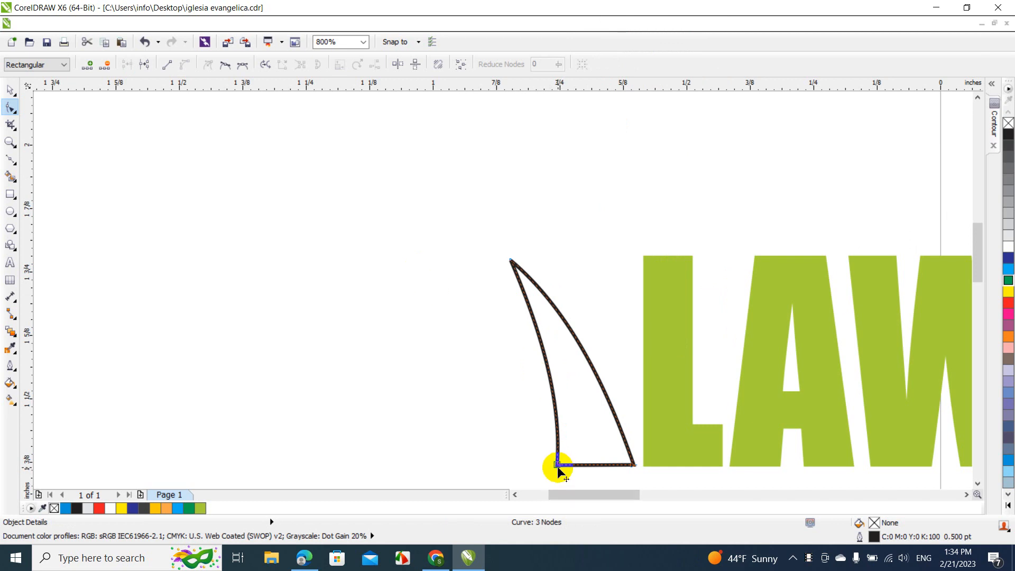
{"action": "left_click_drag", "start_coordinate": [557, 467], "coordinate": [575, 467]}
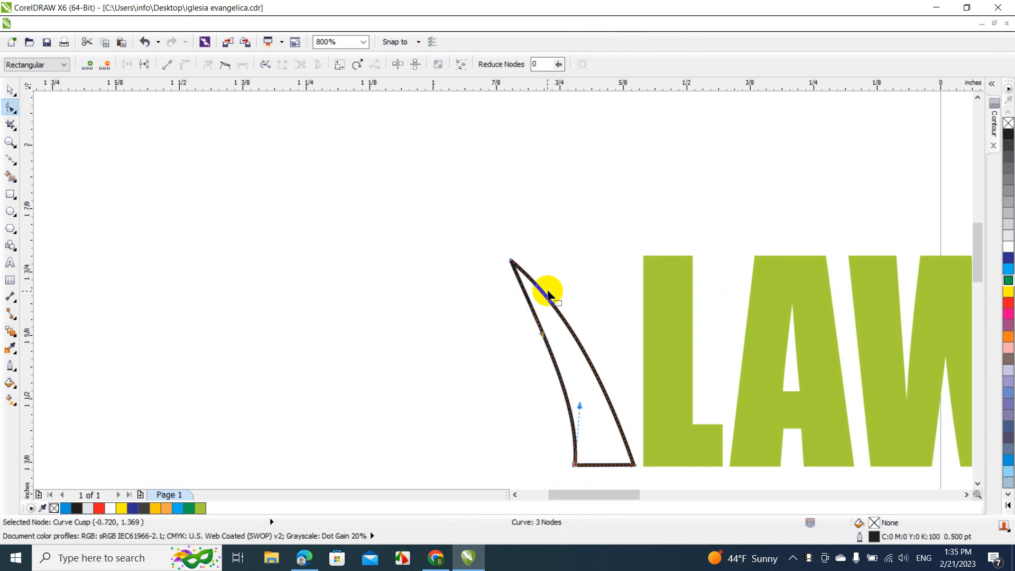
{"action": "left_click", "coordinate": [511, 260]}
{"action": "left_click_drag", "start_coordinate": [511, 260], "coordinate": [482, 246]}
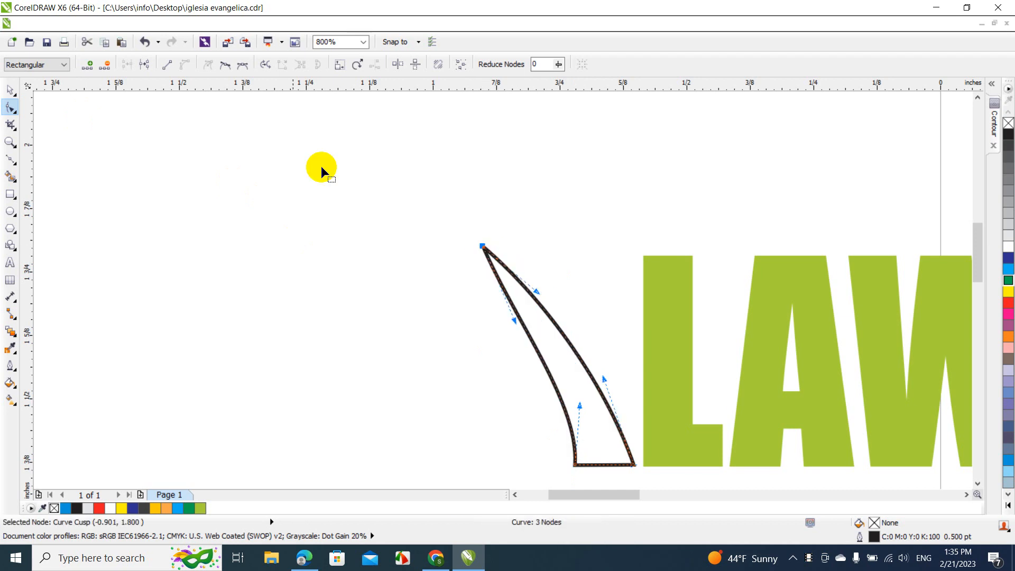
{"action": "left_click", "coordinate": [12, 91]}
{"action": "left_click", "coordinate": [474, 323]}
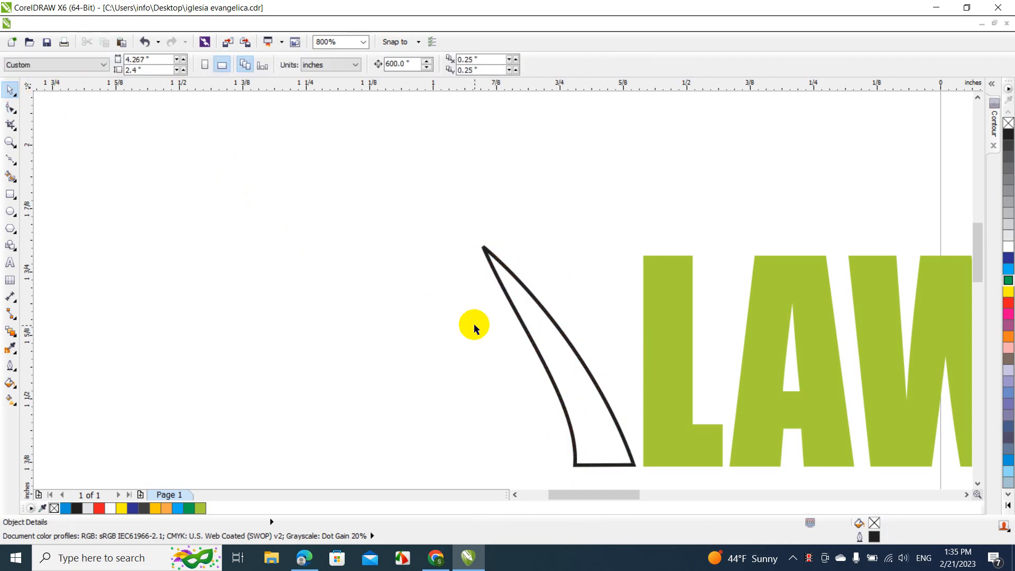
{"action": "left_click", "coordinate": [579, 361]}
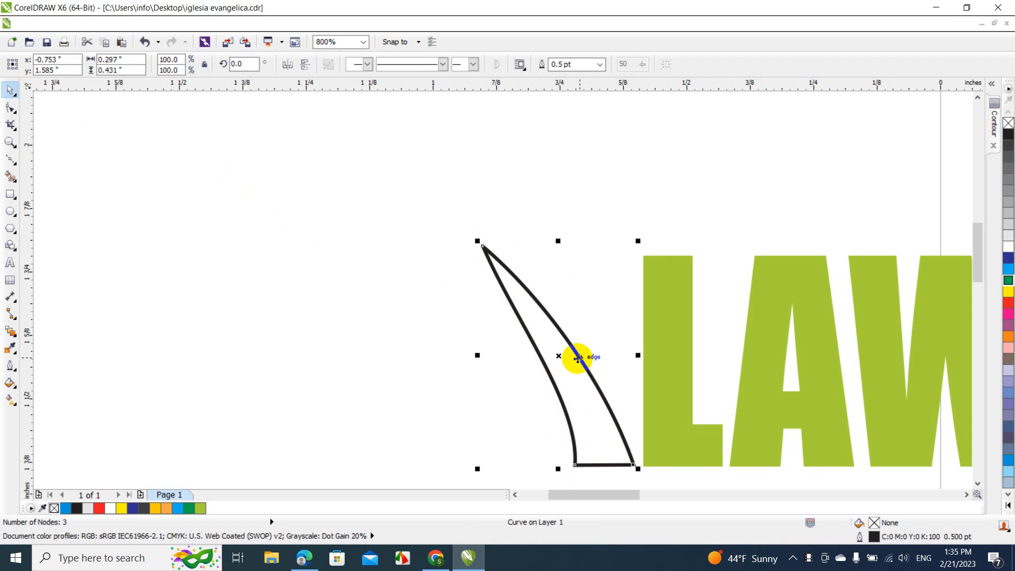
{"action": "left_click", "coordinate": [282, 259]}
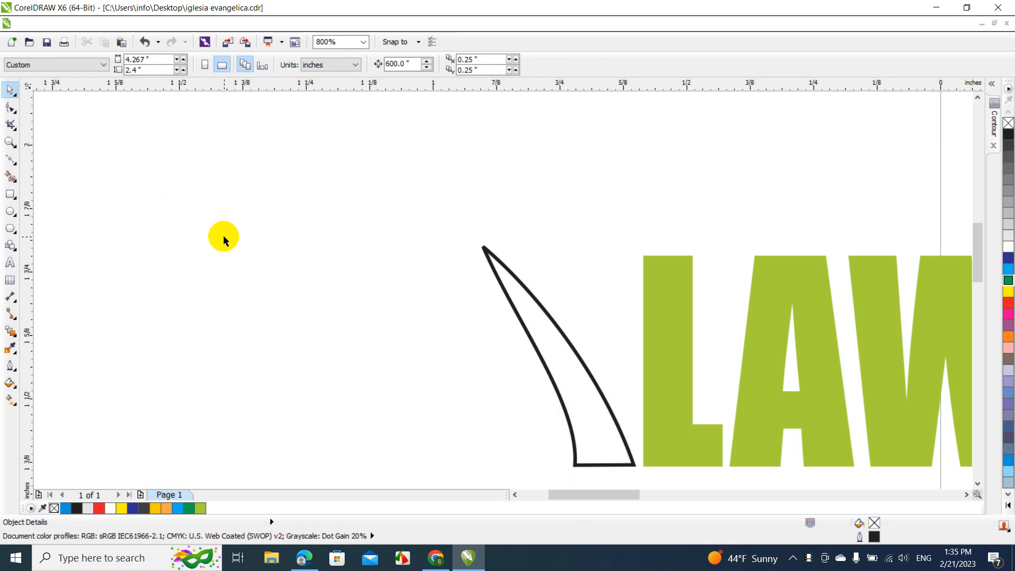
- Draw a second closed triangle about 0.34 by 0.38 inches with the Bézier tool in the empty area left of the blade
{"action": "left_click", "coordinate": [10, 159]}
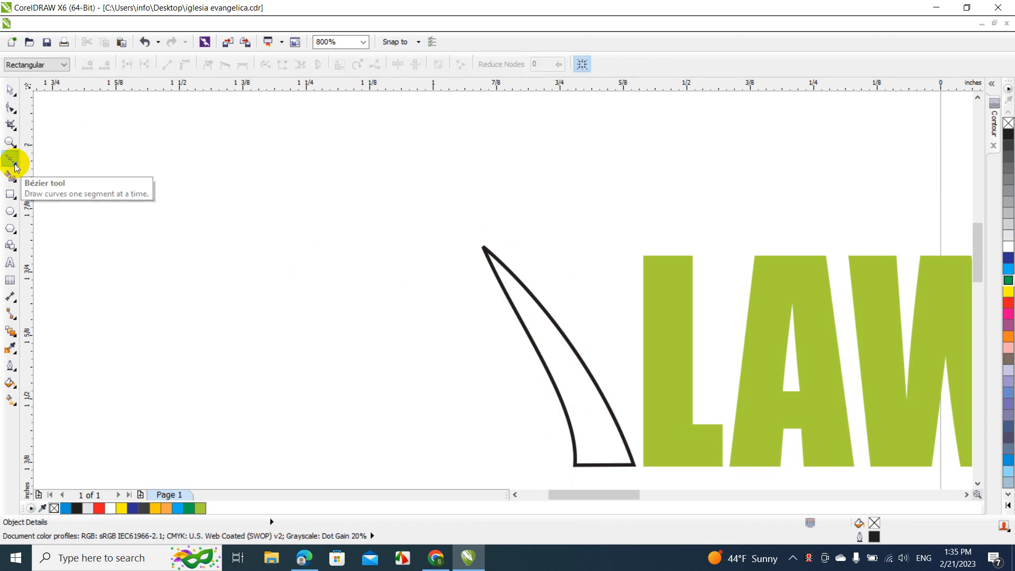
{"action": "left_click", "coordinate": [178, 233]}
{"action": "left_click", "coordinate": [331, 289]}
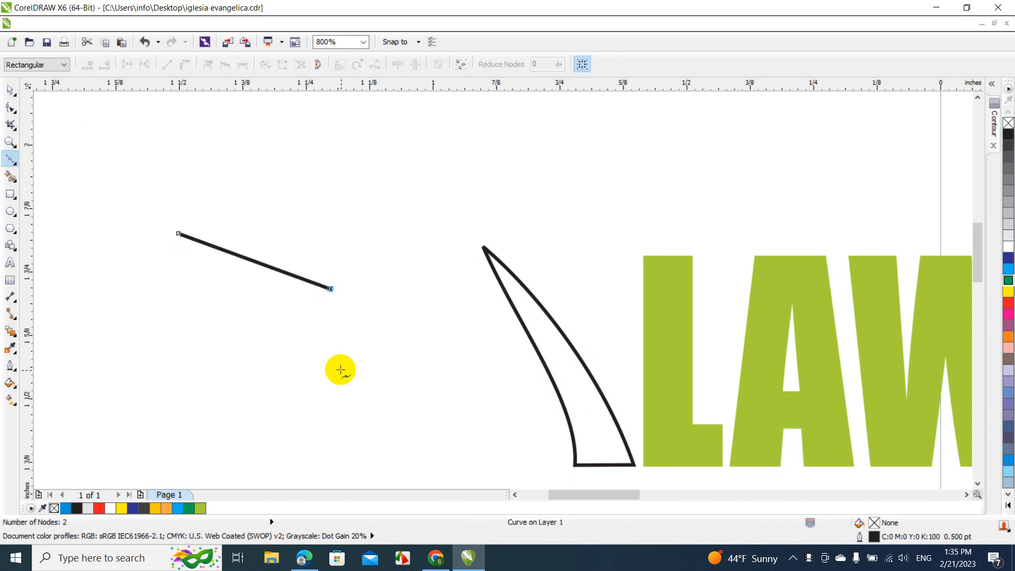
{"action": "left_click", "coordinate": [352, 425]}
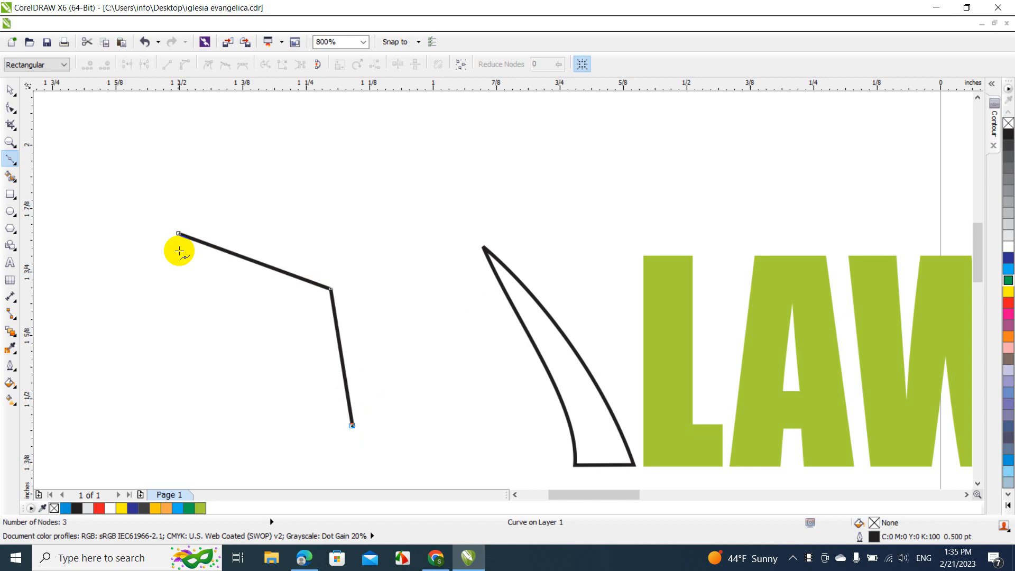
{"action": "left_click", "coordinate": [178, 233]}
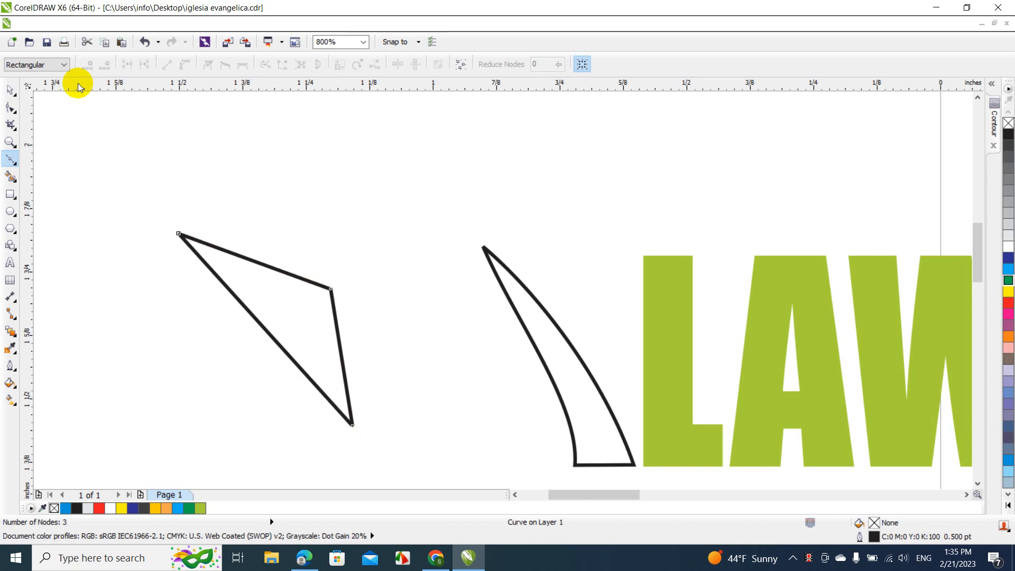
{"action": "left_click", "coordinate": [10, 90]}
- Convert the second triangle's upper side to a curve and bow it slightly upward
{"action": "key", "text": "F10"}
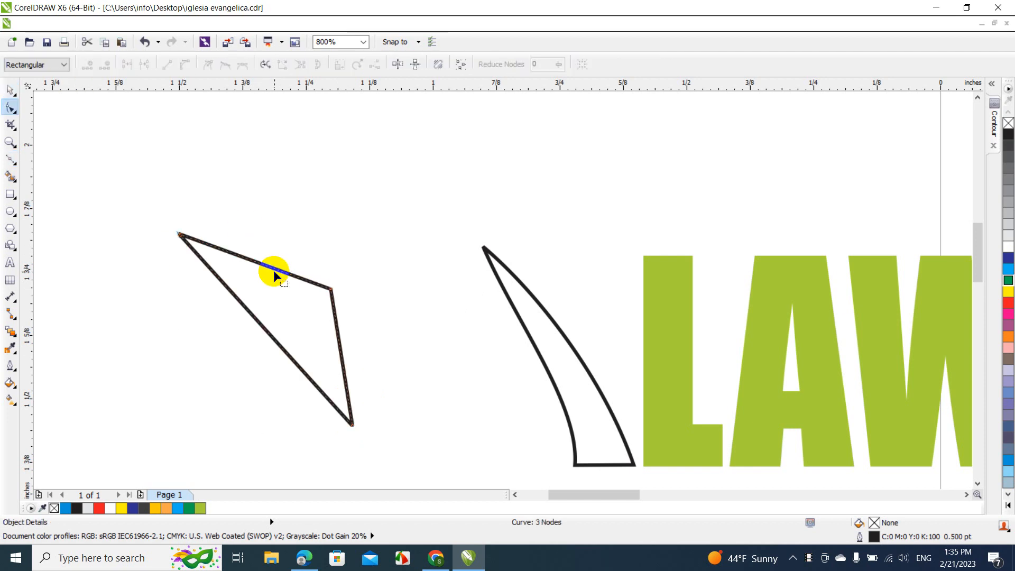
{"action": "left_click", "coordinate": [272, 268]}
{"action": "right_click", "coordinate": [272, 268]}
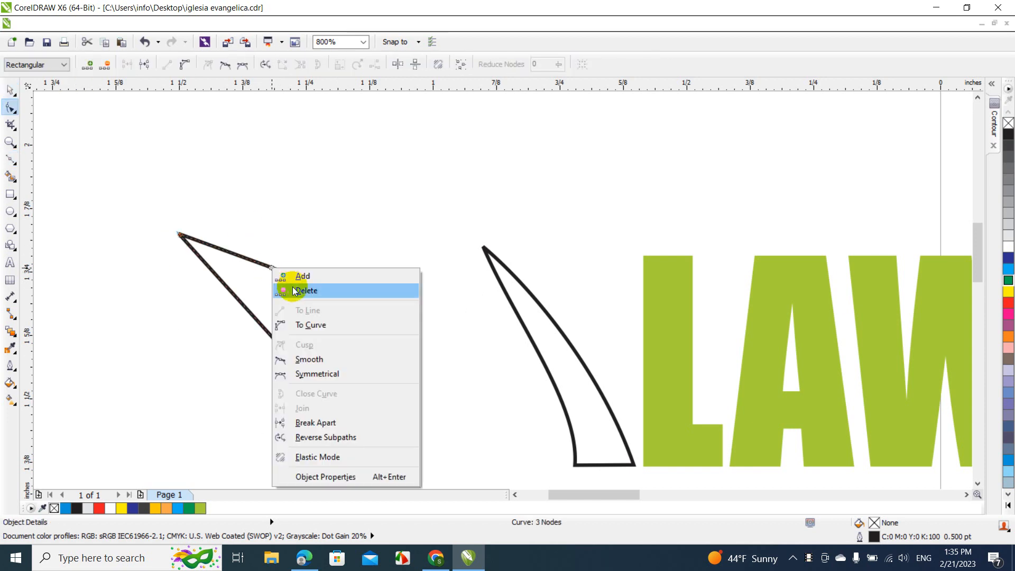
{"action": "left_click", "coordinate": [319, 325]}
{"action": "left_click_drag", "start_coordinate": [272, 267], "coordinate": [268, 254]}
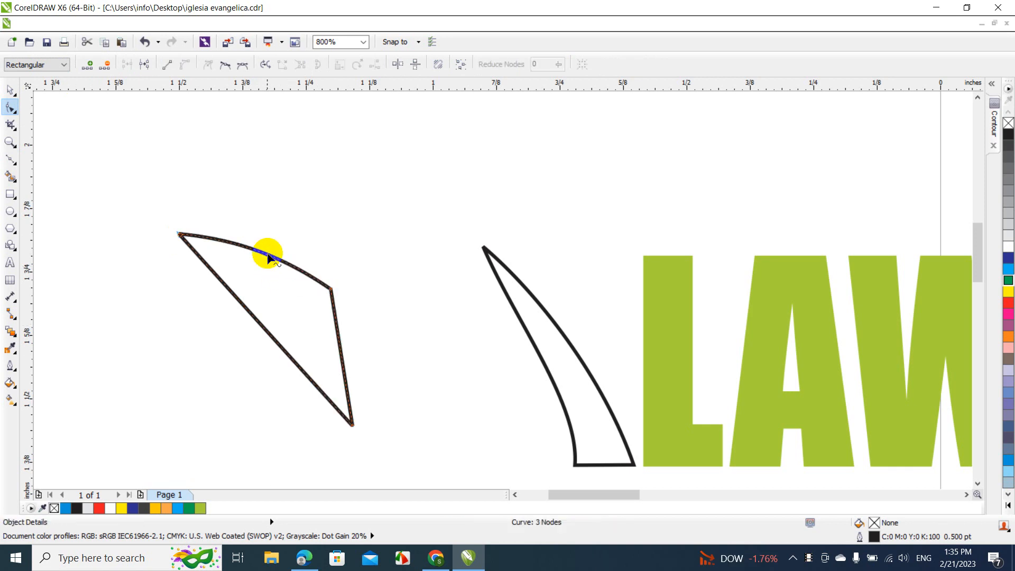
- Convert the second triangle's short right side to a curve, bow it outward, and delete the corner node between the two curved sides
{"action": "right_click", "coordinate": [339, 327]}
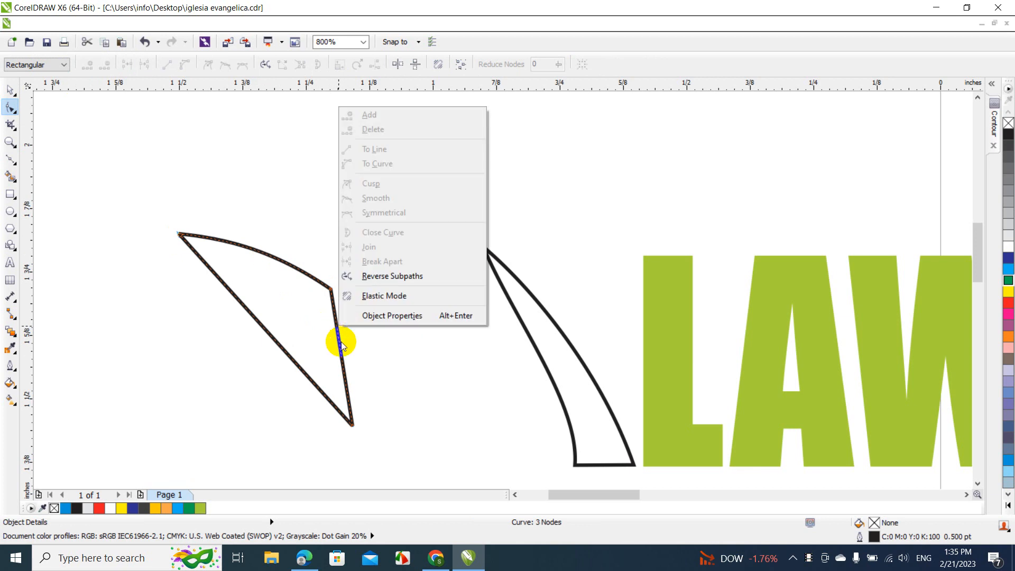
{"action": "left_click", "coordinate": [338, 340]}
{"action": "right_click", "coordinate": [339, 340]}
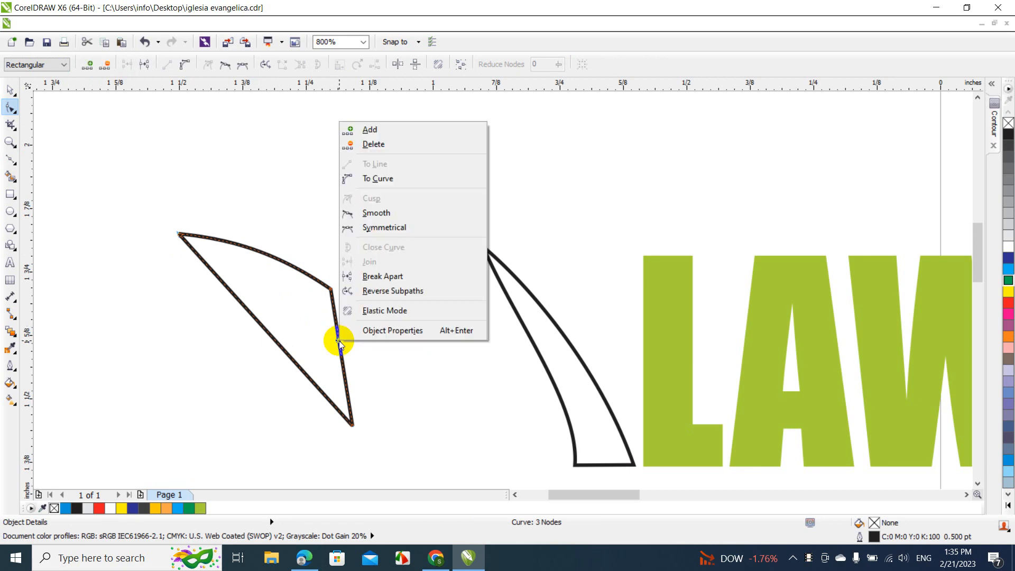
{"action": "left_click", "coordinate": [383, 180]}
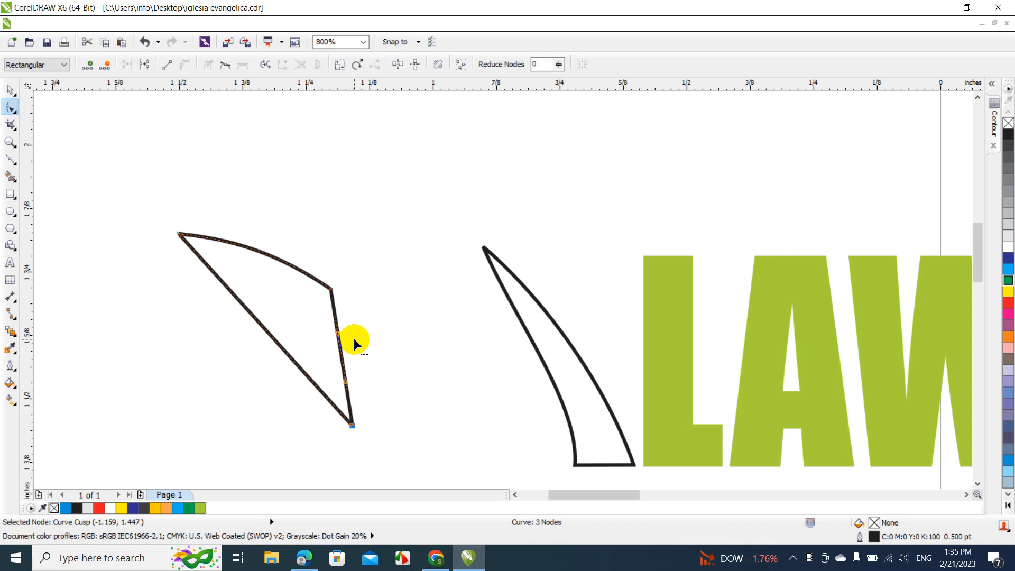
{"action": "left_click_drag", "start_coordinate": [340, 350], "coordinate": [352, 351]}
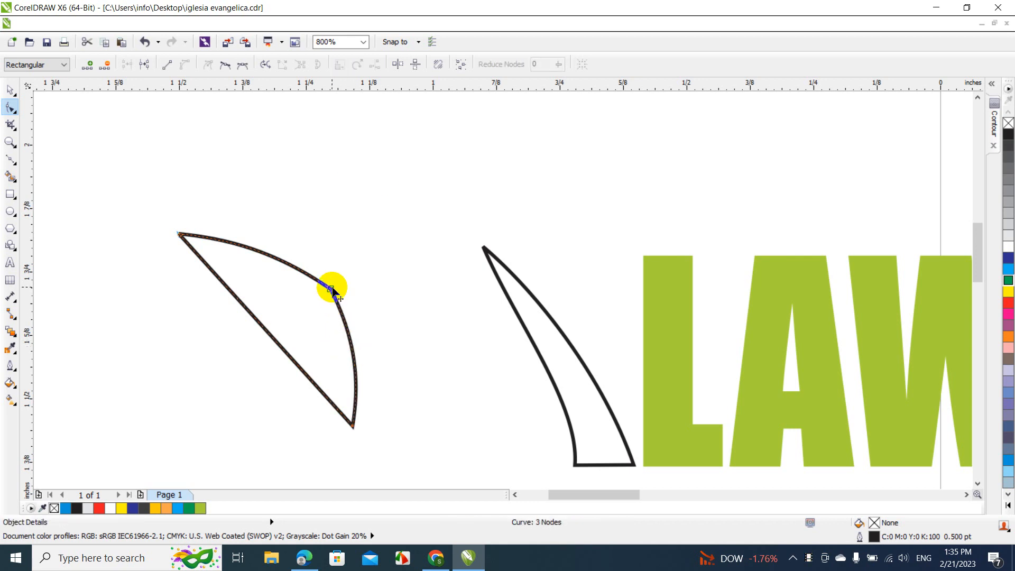
{"action": "left_click", "coordinate": [332, 289]}
{"action": "key", "text": "Delete"}
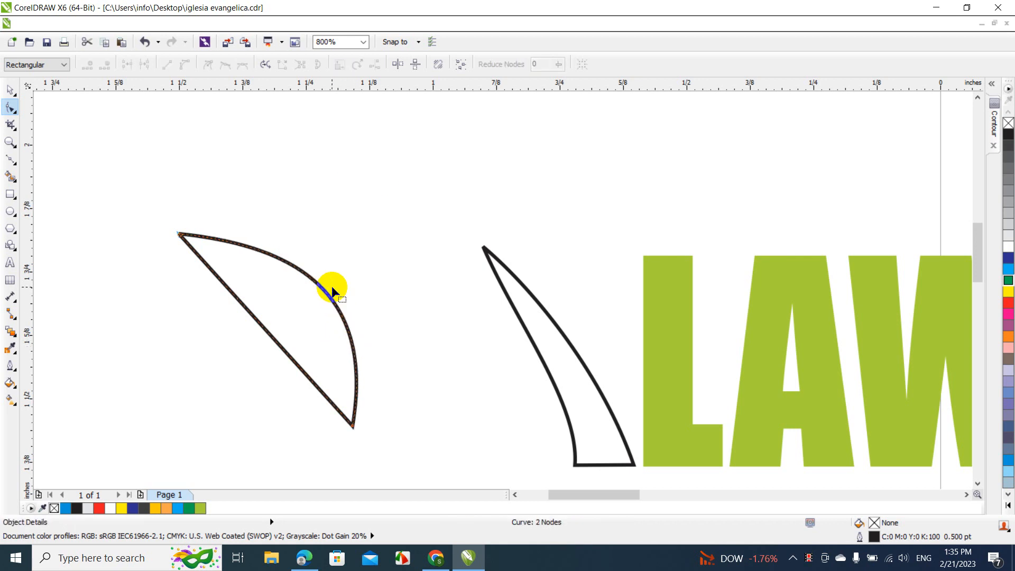
- Convert the second shape's remaining straight side to a curve and bend it toward the outer arc to form a crescent blade
{"action": "right_click", "coordinate": [254, 319]}
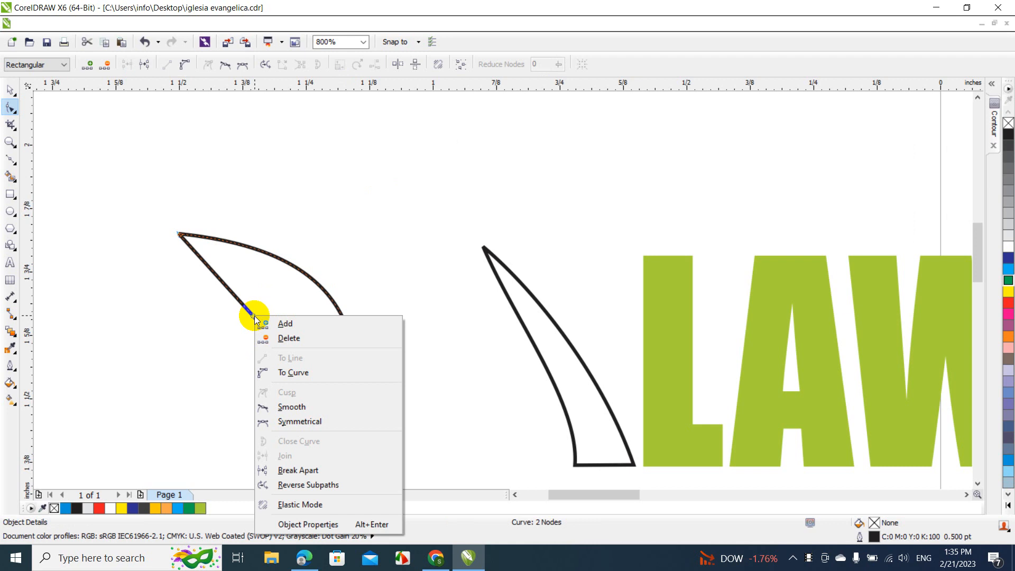
{"action": "left_click", "coordinate": [288, 372]}
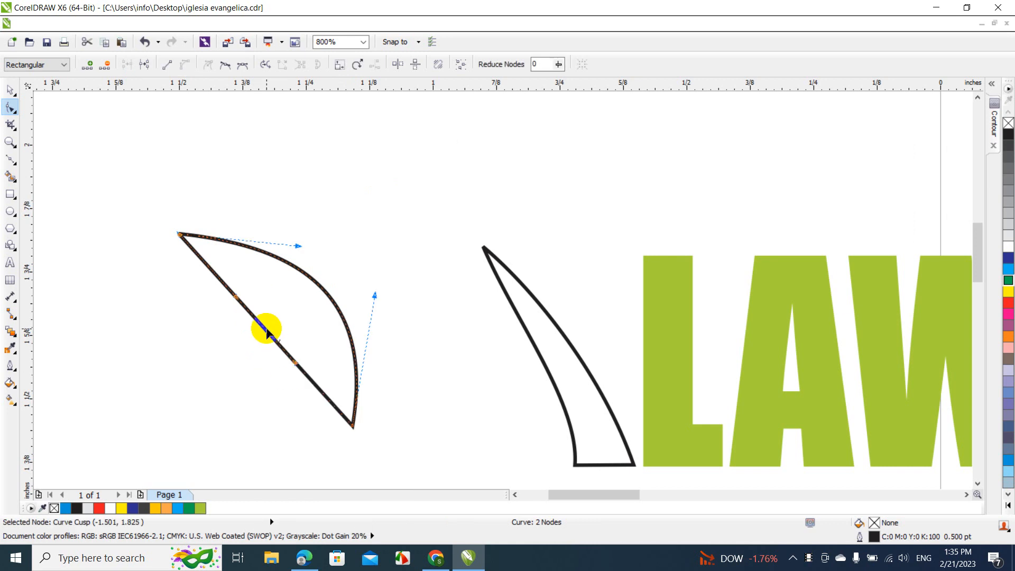
{"action": "left_click_drag", "start_coordinate": [264, 331], "coordinate": [281, 316]}
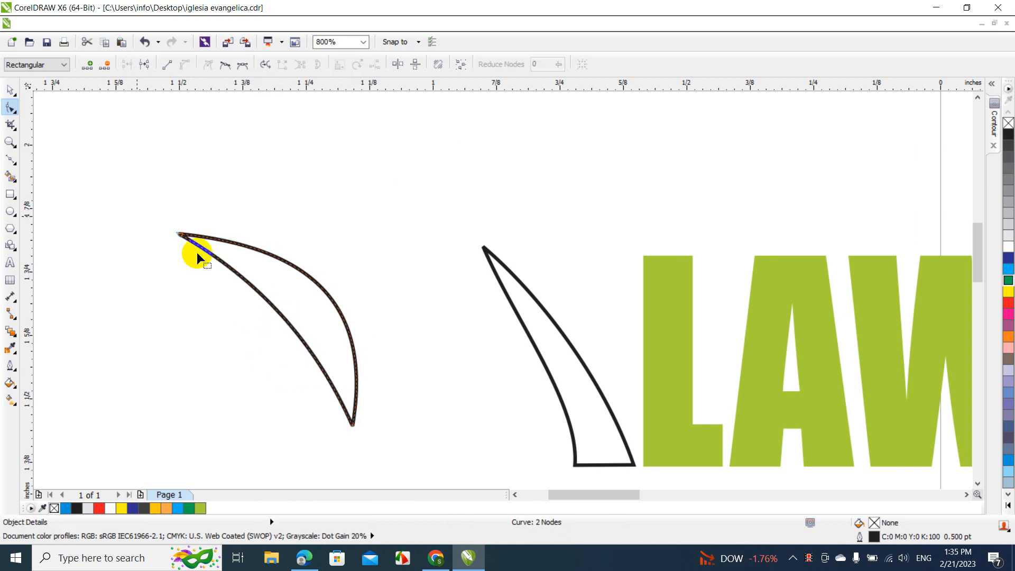
- Scale the crescent blade down to about 43% and move it between the first blade and the letter L
{"action": "left_click", "coordinate": [9, 90]}
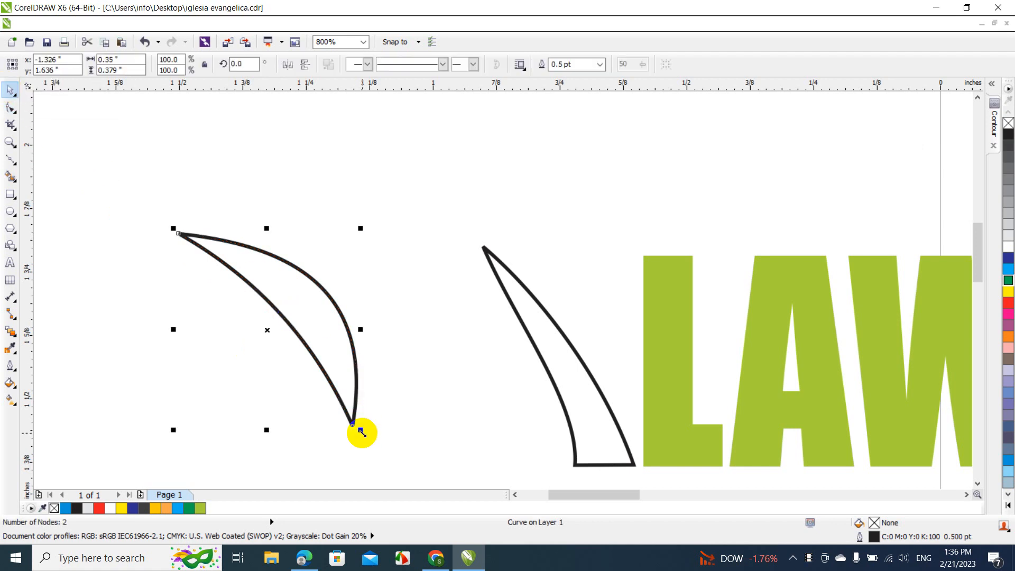
{"action": "left_click_drag", "start_coordinate": [362, 432], "coordinate": [256, 317]}
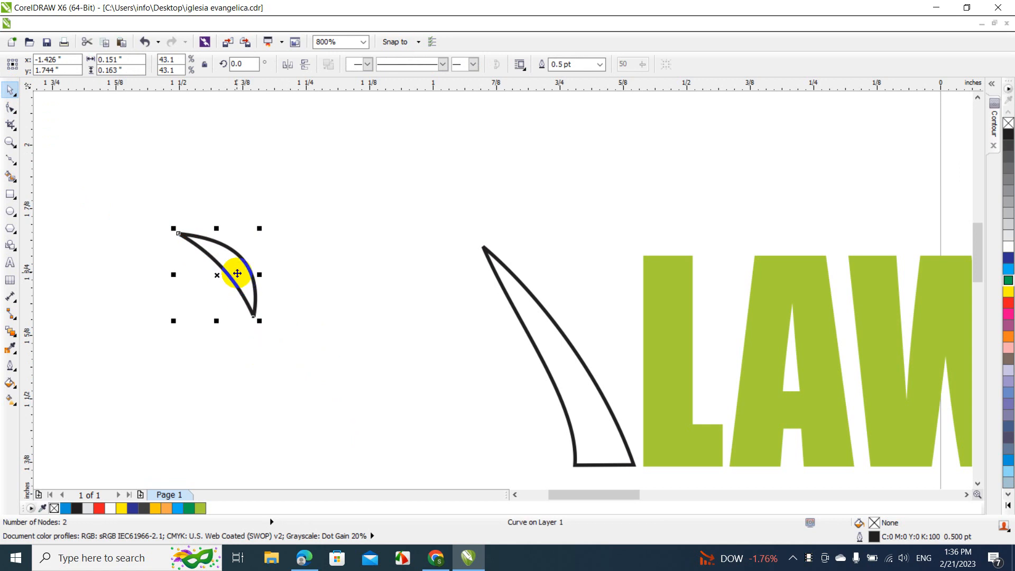
{"action": "left_click_drag", "start_coordinate": [237, 273], "coordinate": [594, 322]}
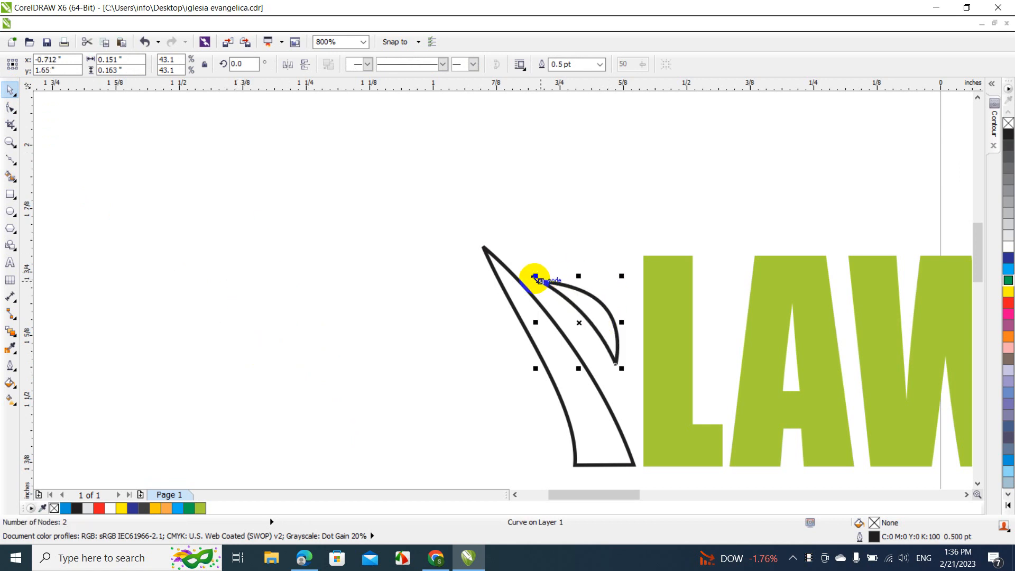
- Stretch the crescent's upper and lower end nodes apart and bow its sides outward, making it about 0.22 by 0.29 inches
{"action": "key", "text": "F10"}
{"action": "left_click_drag", "start_coordinate": [542, 281], "coordinate": [521, 250]}
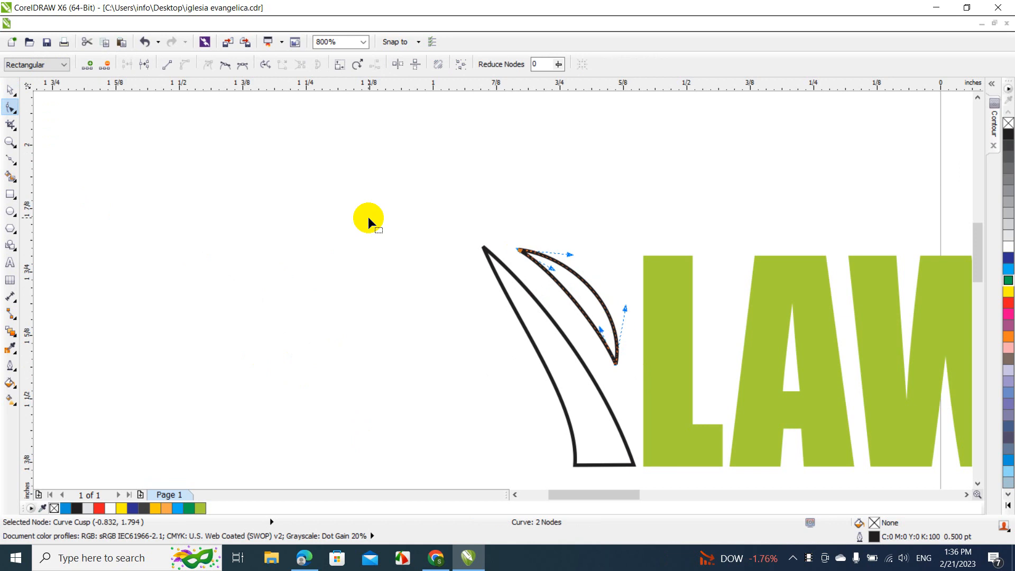
{"action": "left_click_drag", "start_coordinate": [615, 364], "coordinate": [624, 392]}
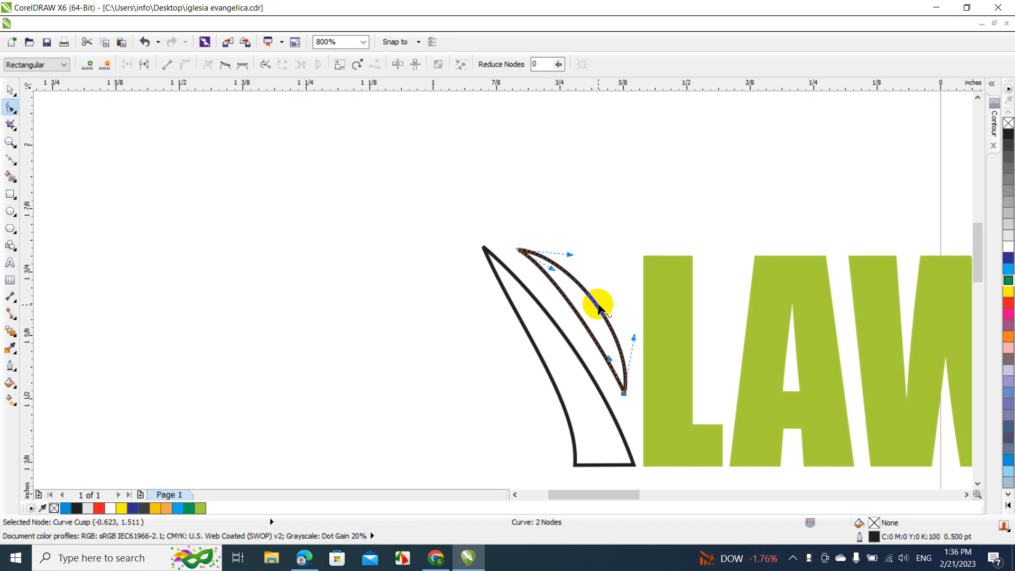
{"action": "mouse_move", "coordinate": [598, 306]}
{"action": "left_mouse_down"}
{"action": "mouse_move", "coordinate": [602, 290]}
{"action": "mouse_move", "coordinate": [588, 315]}
{"action": "left_mouse_up"}
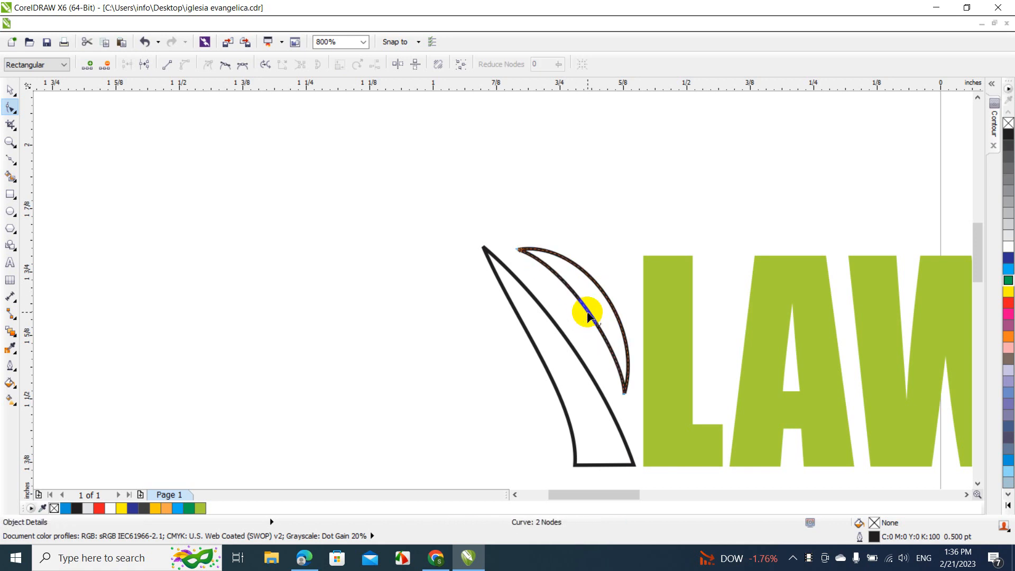
{"action": "left_click", "coordinate": [4, 90]}
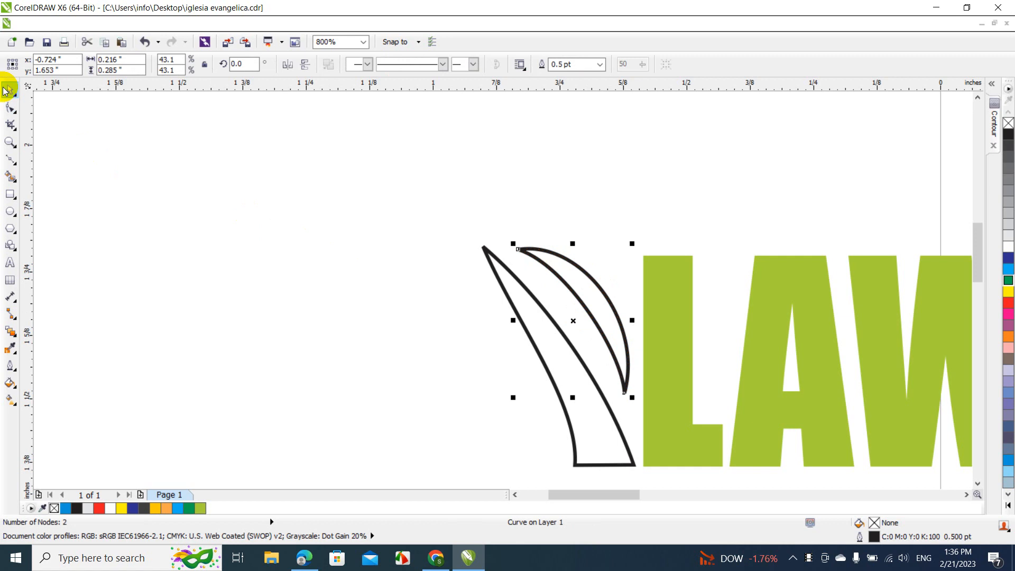
{"action": "left_click", "coordinate": [419, 301]}
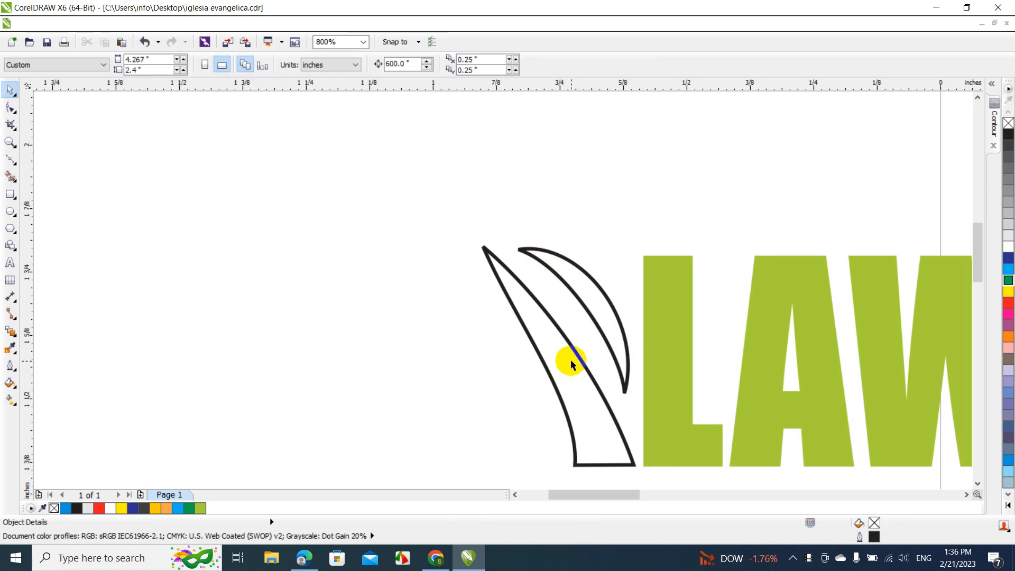
- Draw a narrow closed triangle with the Bézier tool on the outer left side of the first blade, pointing up and left
{"action": "left_click", "coordinate": [11, 163]}
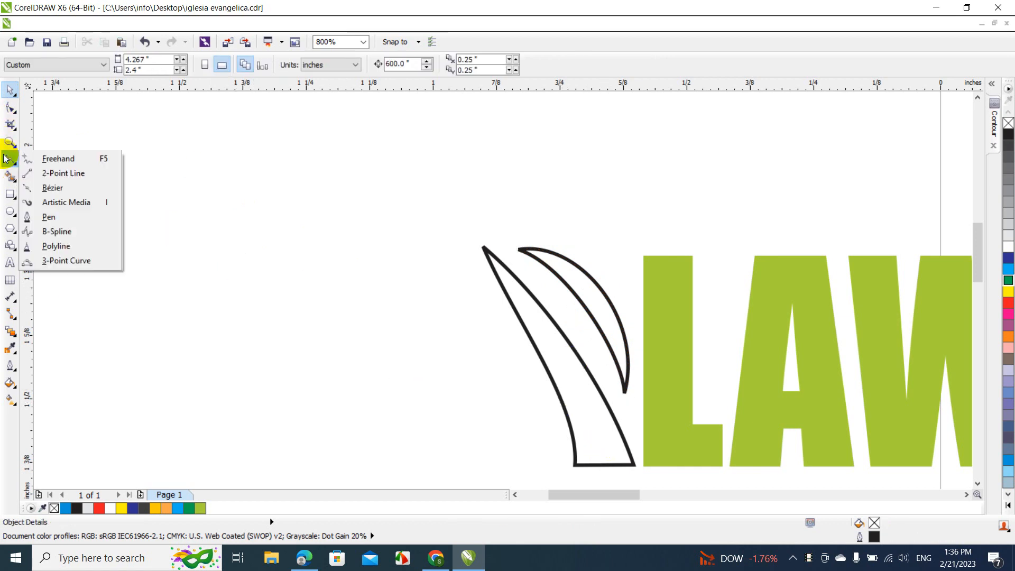
{"action": "left_click", "coordinate": [11, 162]}
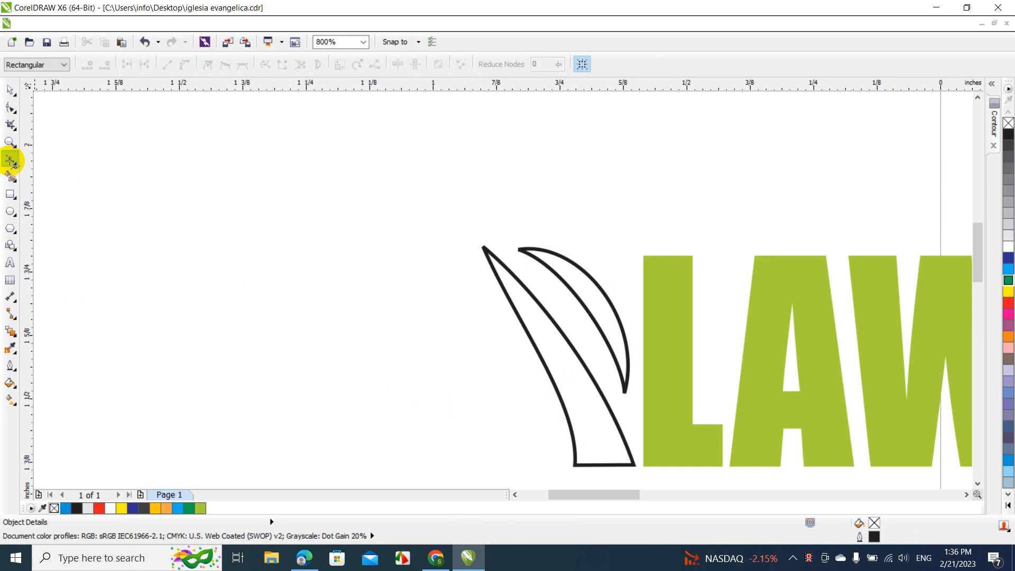
{"action": "left_click", "coordinate": [552, 402]}
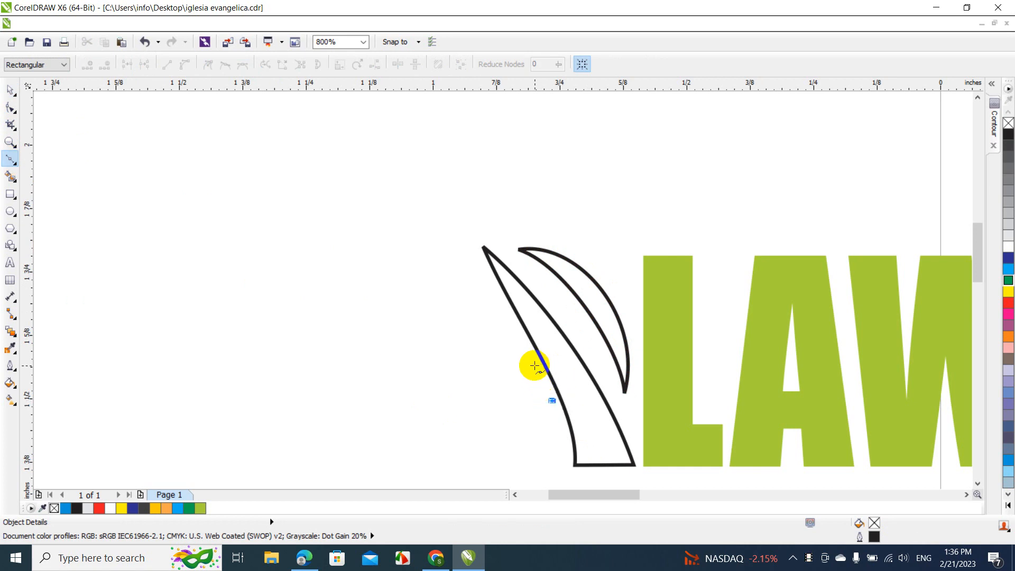
{"action": "left_click", "coordinate": [535, 365]}
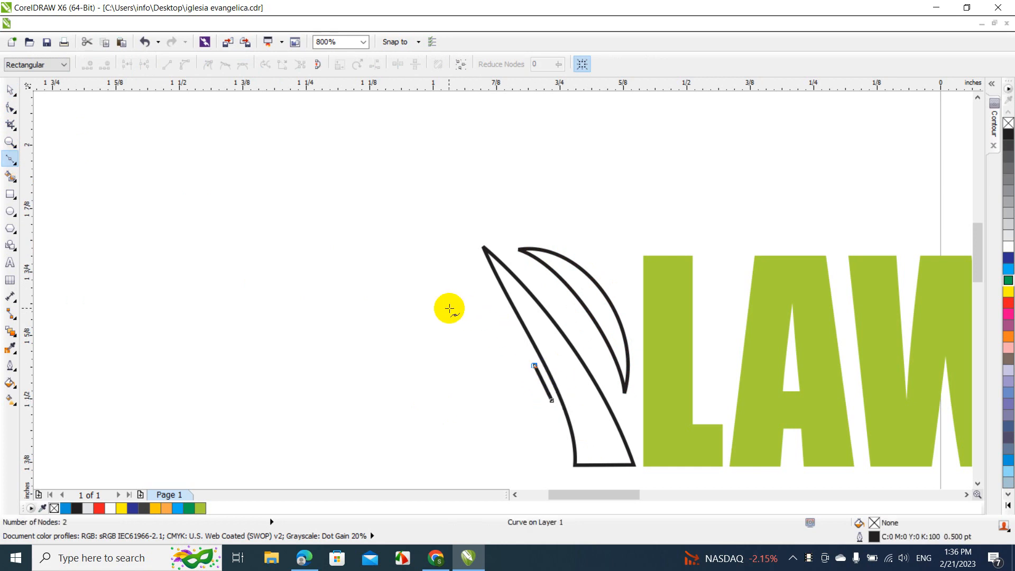
{"action": "left_click", "coordinate": [439, 292]}
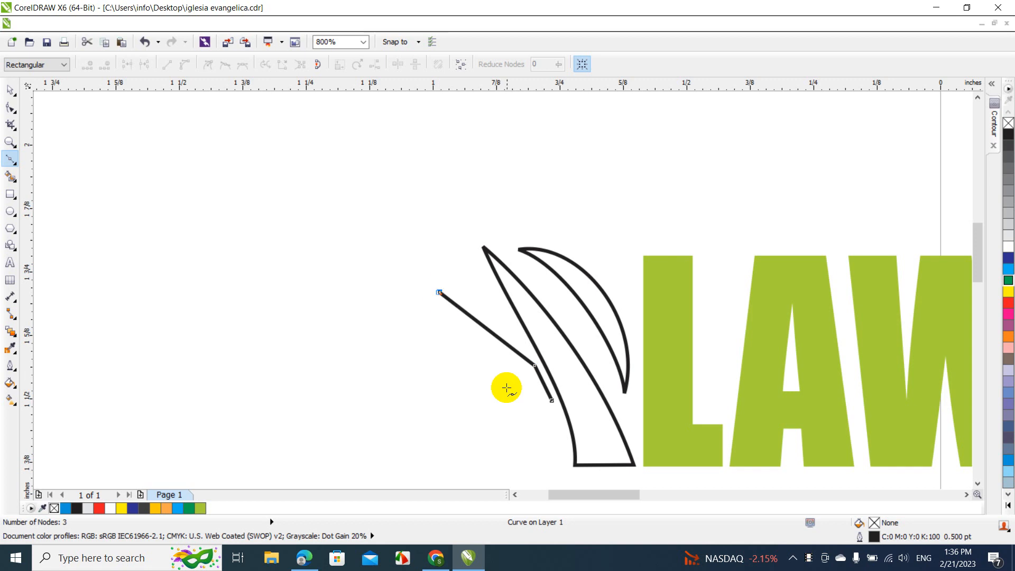
{"action": "left_click", "coordinate": [552, 402]}
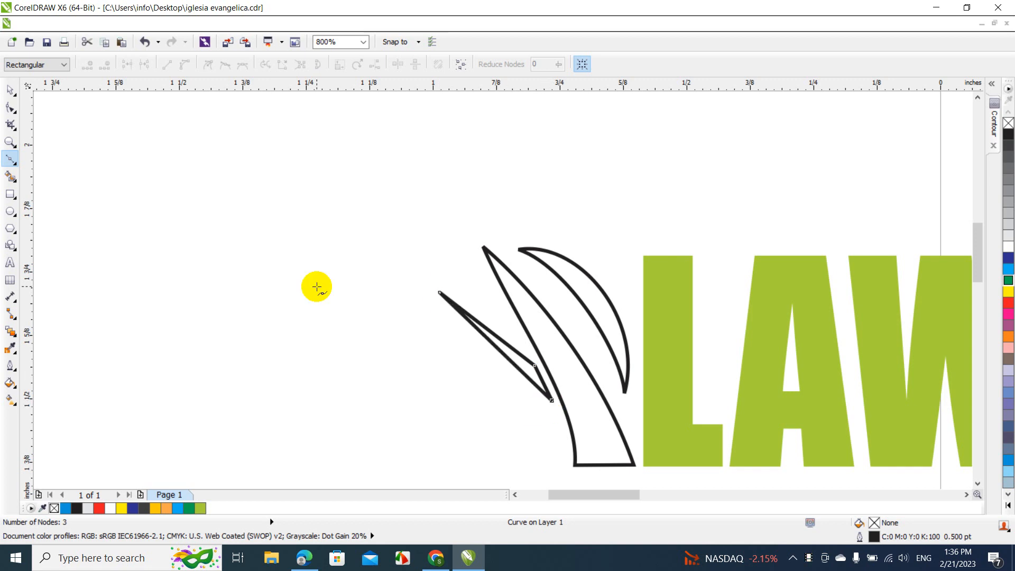
{"action": "left_click", "coordinate": [14, 92]}
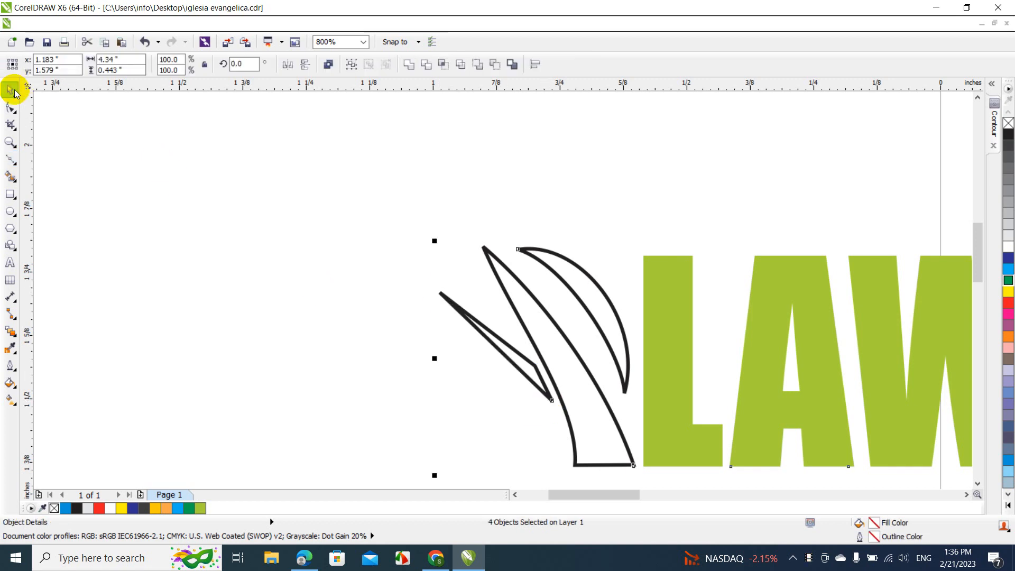
{"action": "left_click", "coordinate": [479, 355]}
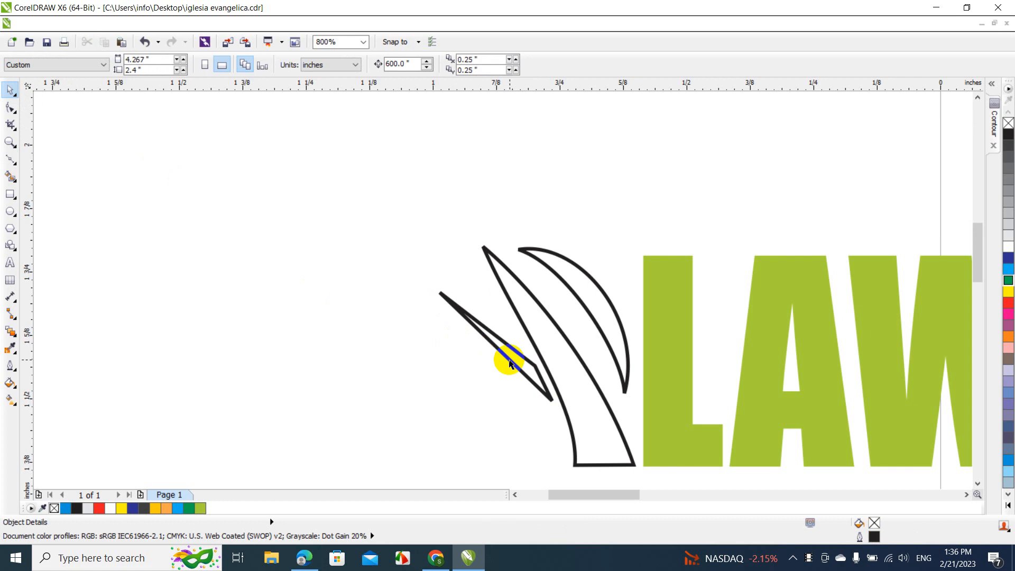
- Extend the narrow triangle's lower corner slightly downward, then convert its upper long side to a curve and bow it upward
{"action": "double_click", "coordinate": [503, 354]}
{"action": "left_click", "coordinate": [551, 401]}
{"action": "left_click_drag", "start_coordinate": [551, 400], "coordinate": [556, 418]}
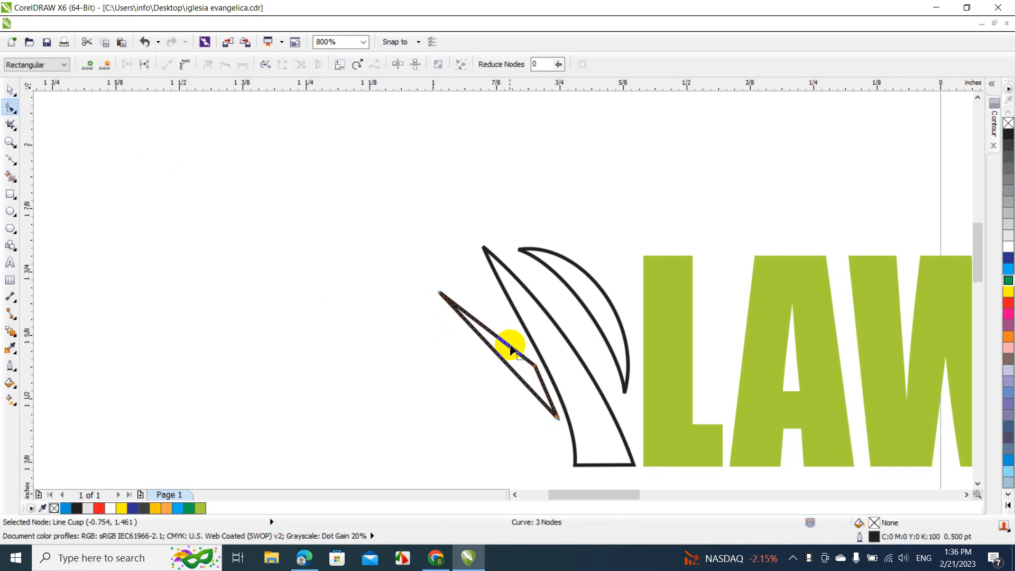
{"action": "right_click", "coordinate": [494, 337]}
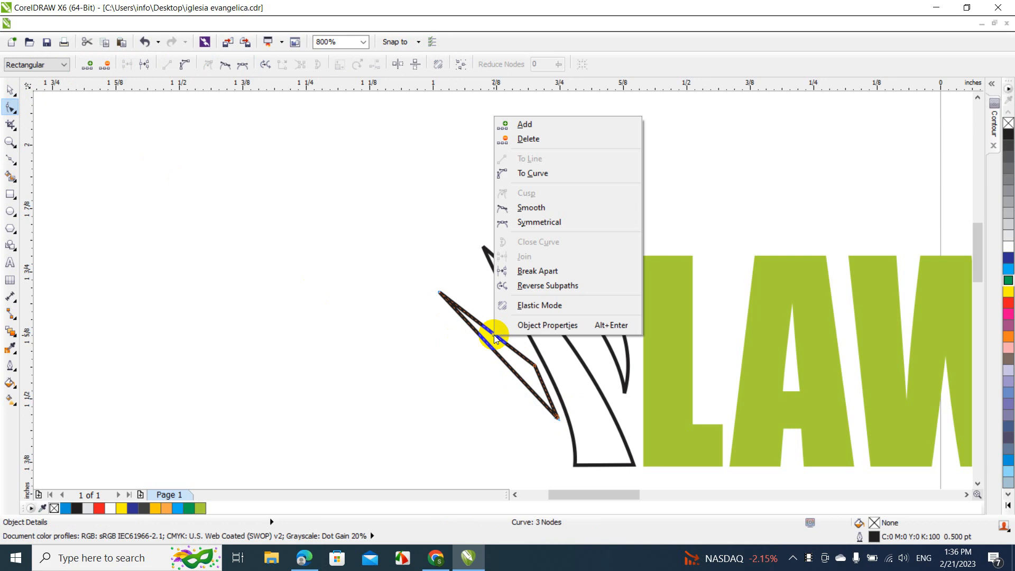
{"action": "left_click", "coordinate": [549, 173]}
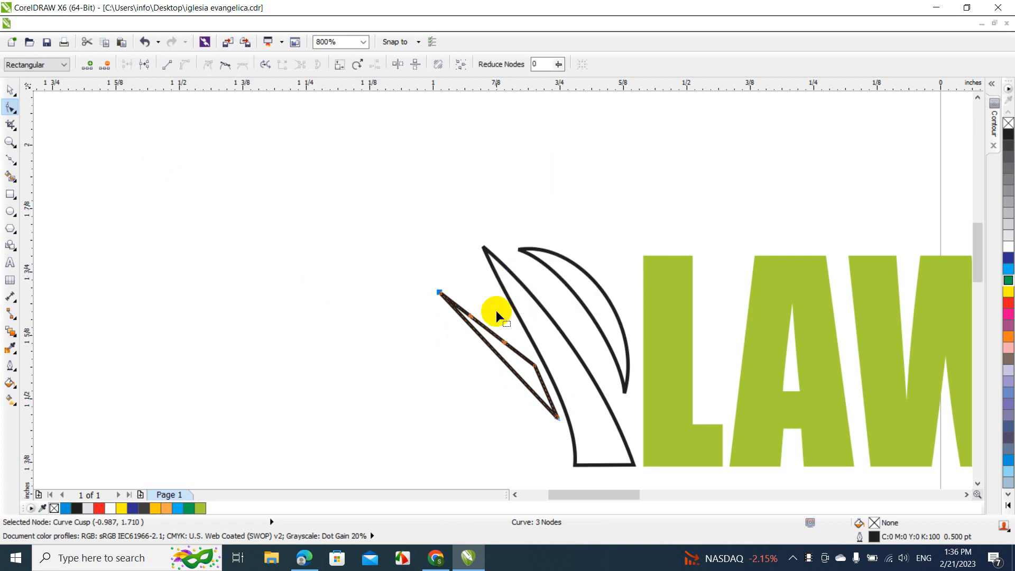
{"action": "mouse_move", "coordinate": [495, 328]}
{"action": "left_mouse_down"}
{"action": "mouse_move", "coordinate": [494, 336]}
{"action": "mouse_move", "coordinate": [492, 325]}
{"action": "left_mouse_up"}
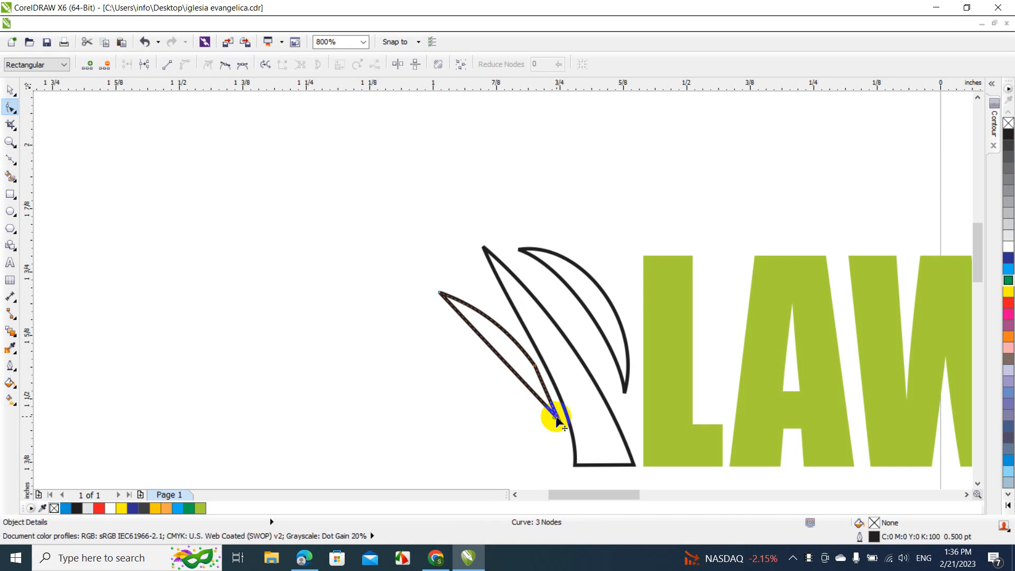
- Lengthen the third shape by moving both end nodes outward, then convert its lower long side to a curve and bend it inward
{"action": "left_click_drag", "start_coordinate": [555, 418], "coordinate": [565, 438]}
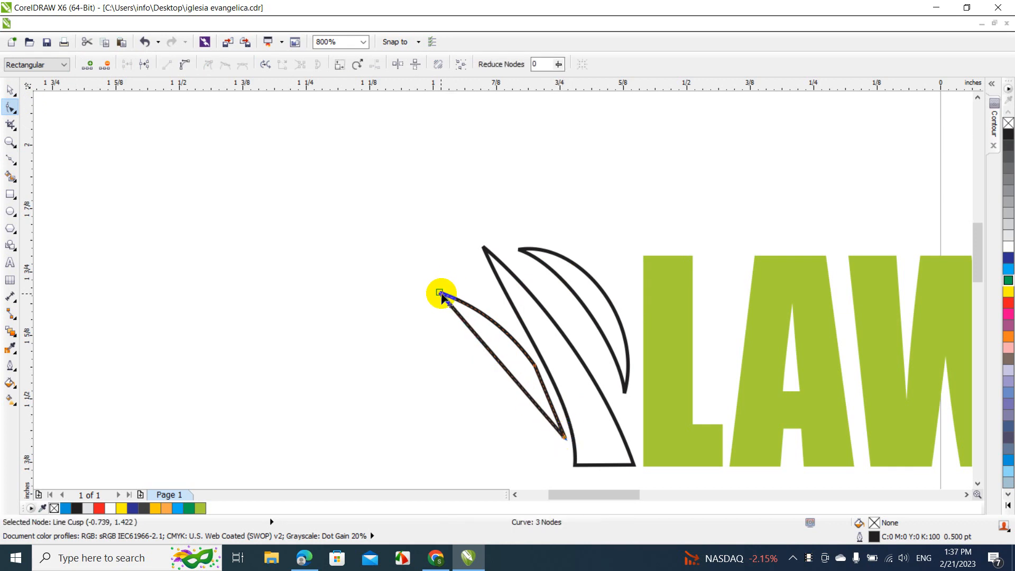
{"action": "left_click_drag", "start_coordinate": [441, 294], "coordinate": [433, 271]}
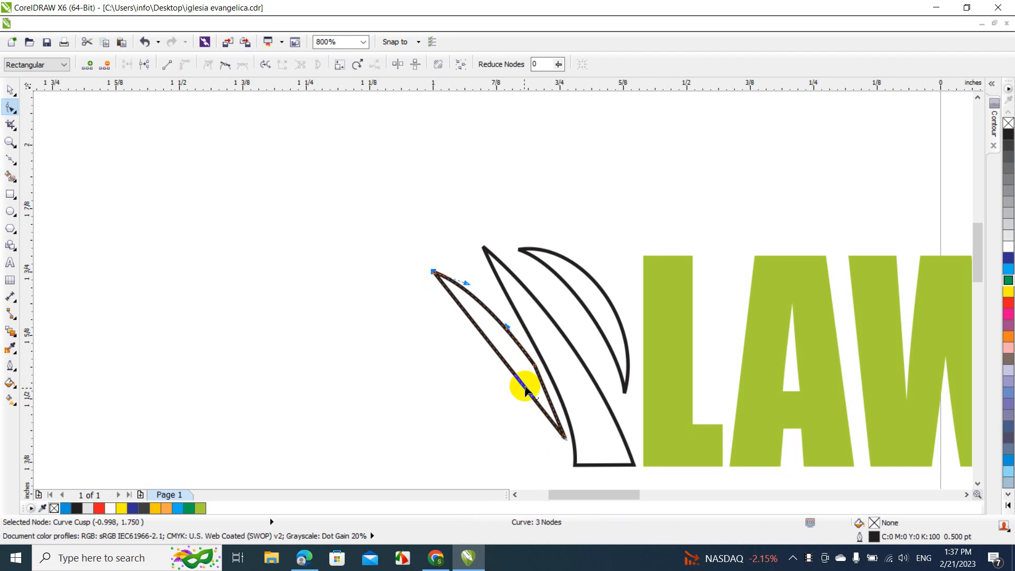
{"action": "right_click", "coordinate": [505, 366]}
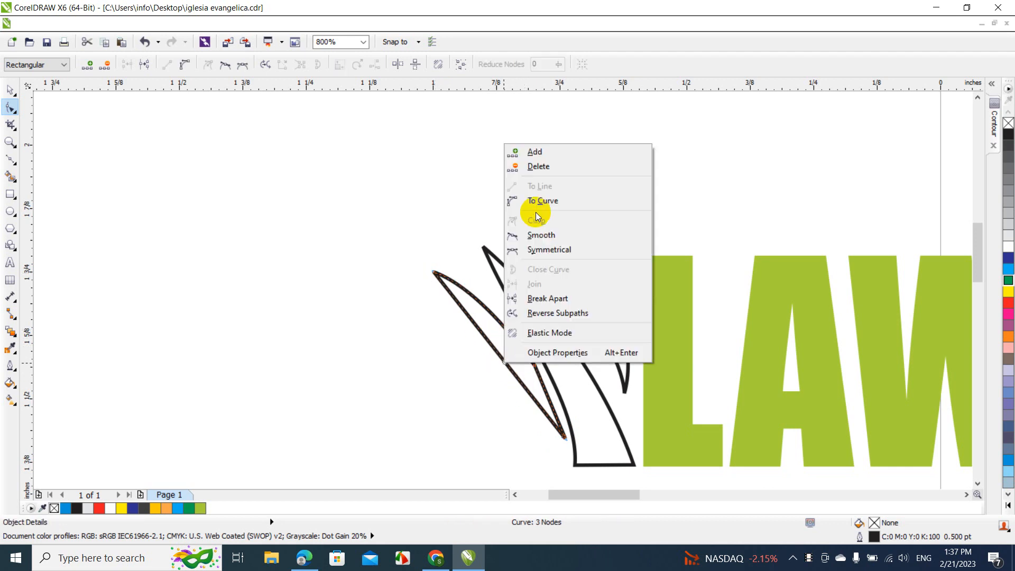
{"action": "left_click", "coordinate": [544, 199]}
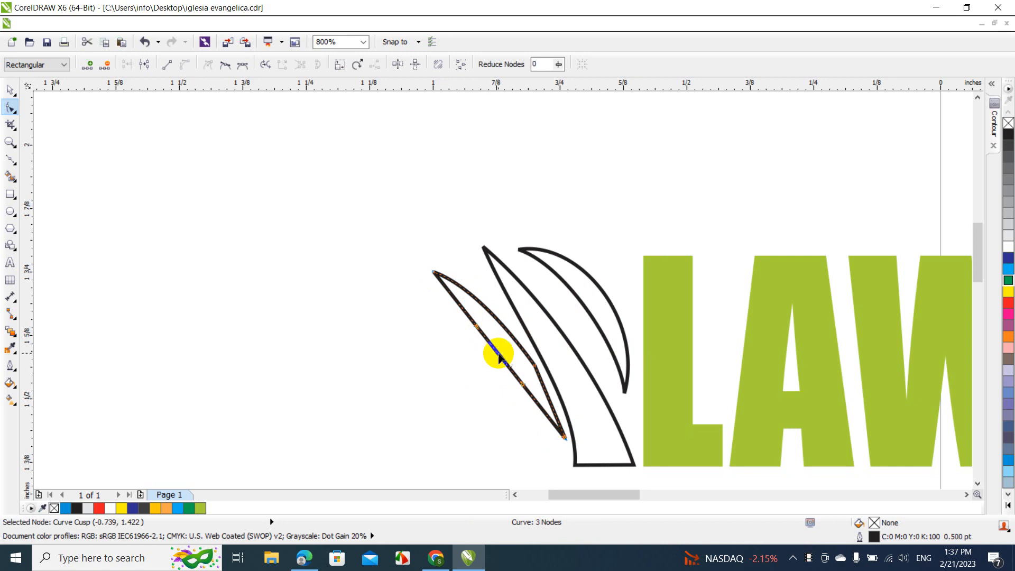
{"action": "left_click_drag", "start_coordinate": [498, 357], "coordinate": [502, 352]}
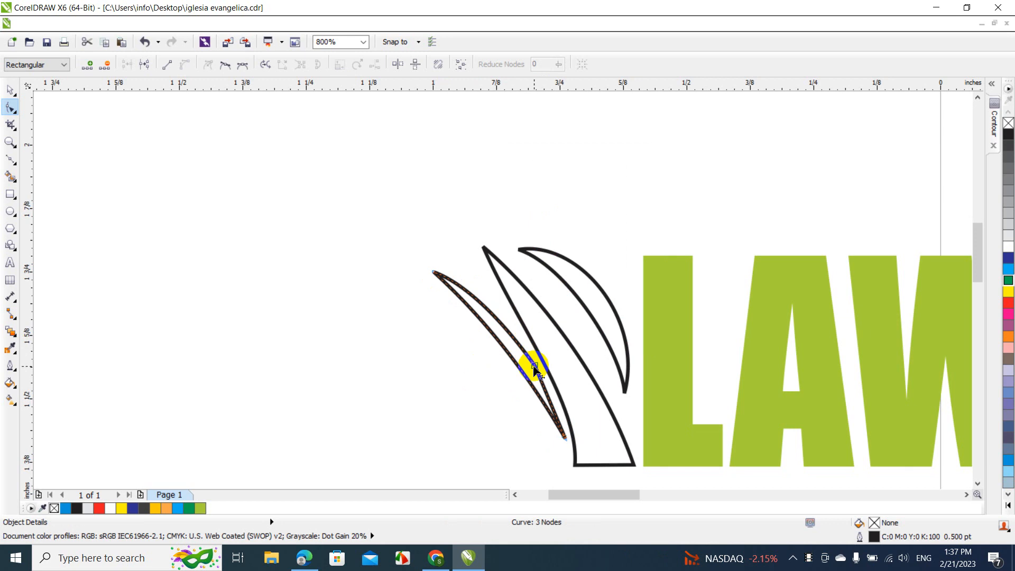
- Move the third blade's middle corner node up and left to widen it, and shift the whole blade slightly down toward the first blade
{"action": "left_click_drag", "start_coordinate": [534, 367], "coordinate": [516, 329]}
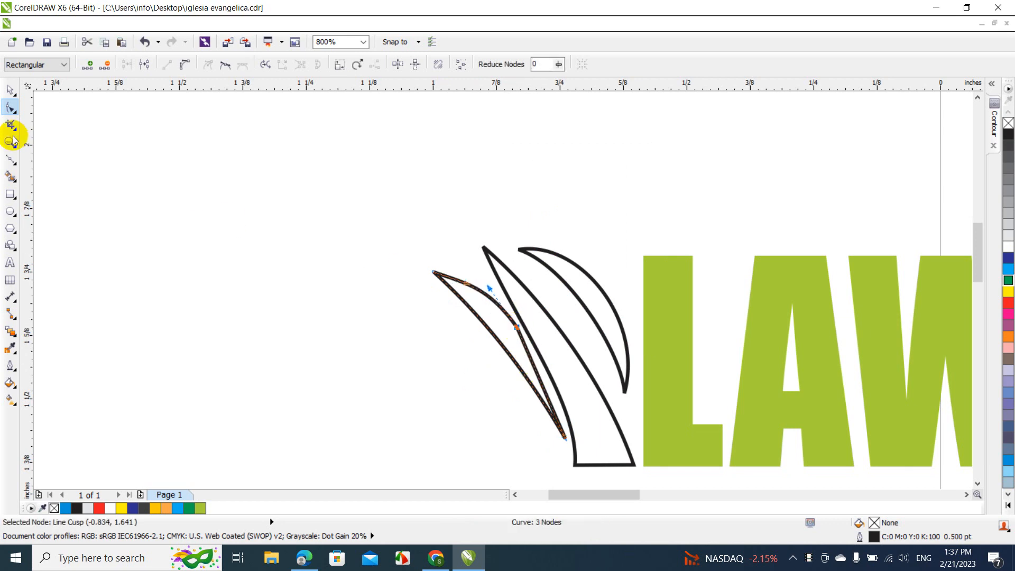
{"action": "left_click", "coordinate": [10, 90]}
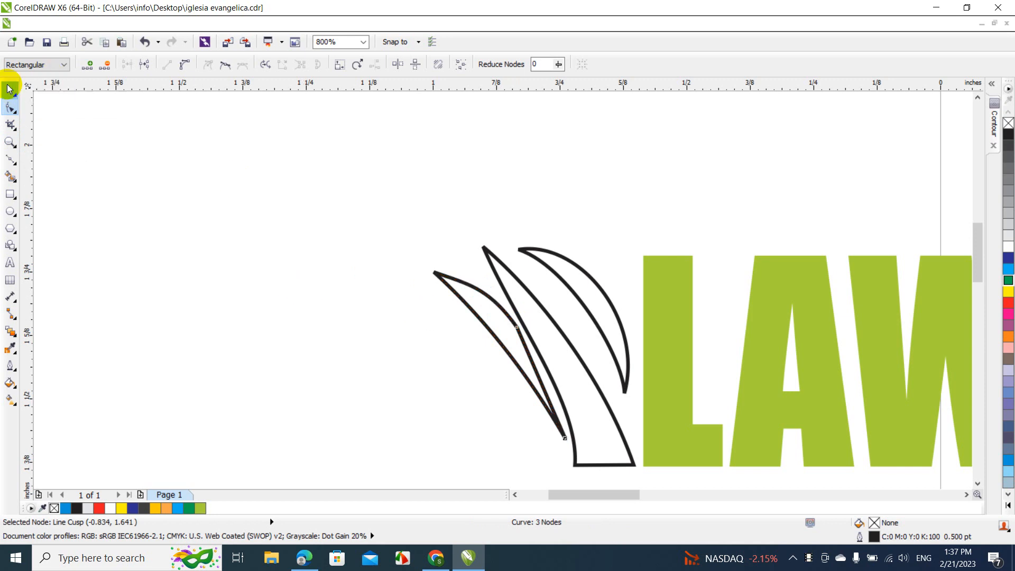
{"action": "left_click_drag", "start_coordinate": [485, 313], "coordinate": [486, 320]}
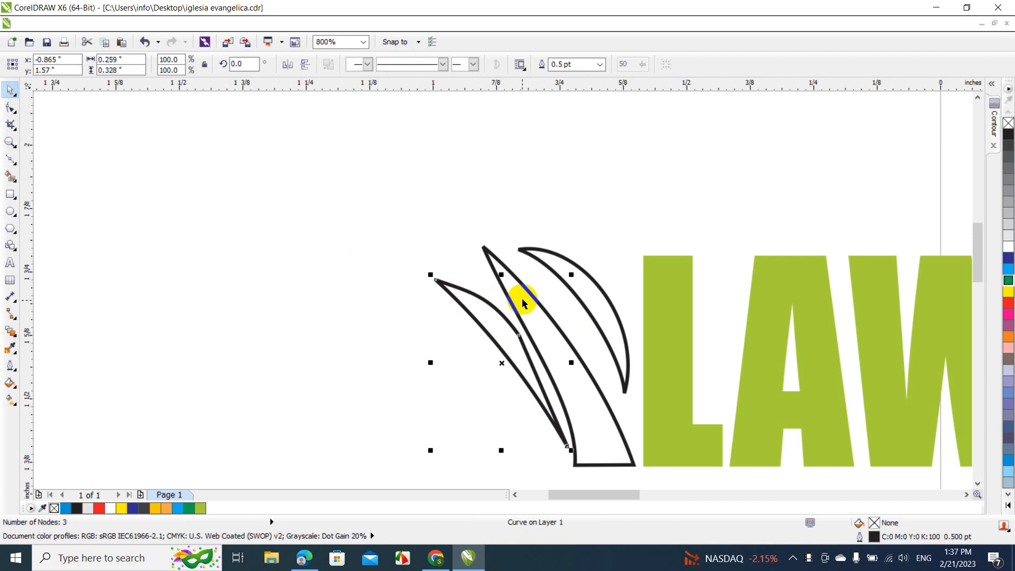
- Move the middle blade's tip node slightly up and right, to about x -0.88, y 1.81 inches
{"action": "key", "text": "F10"}
{"action": "left_click", "coordinate": [487, 247]}
{"action": "left_click_drag", "start_coordinate": [487, 243], "coordinate": [495, 245]}
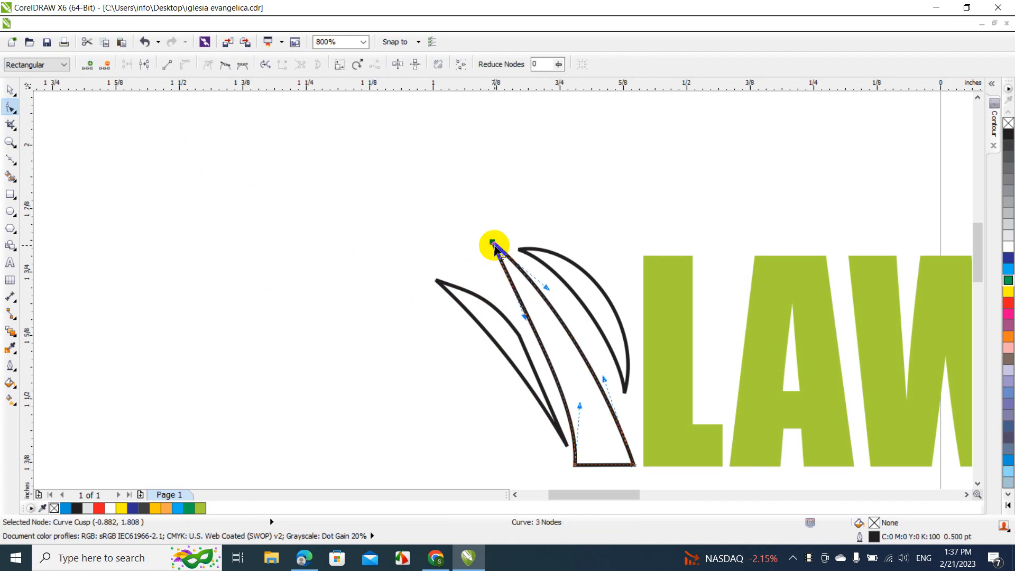
{"action": "left_click", "coordinate": [7, 93]}
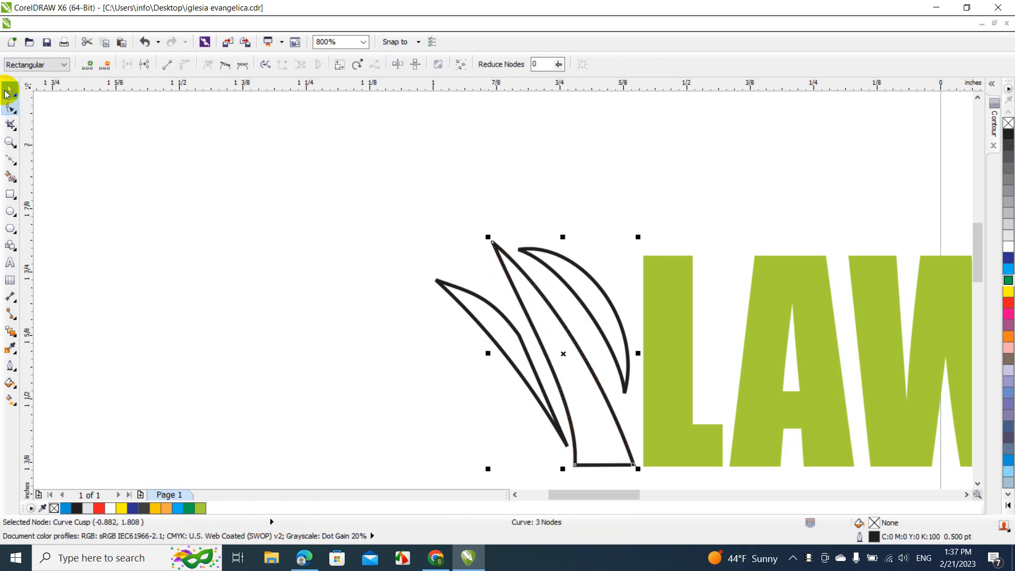
- Fill the three grass blades with the title's chartreuse green and remove their outlines
{"action": "left_click", "coordinate": [363, 42]}
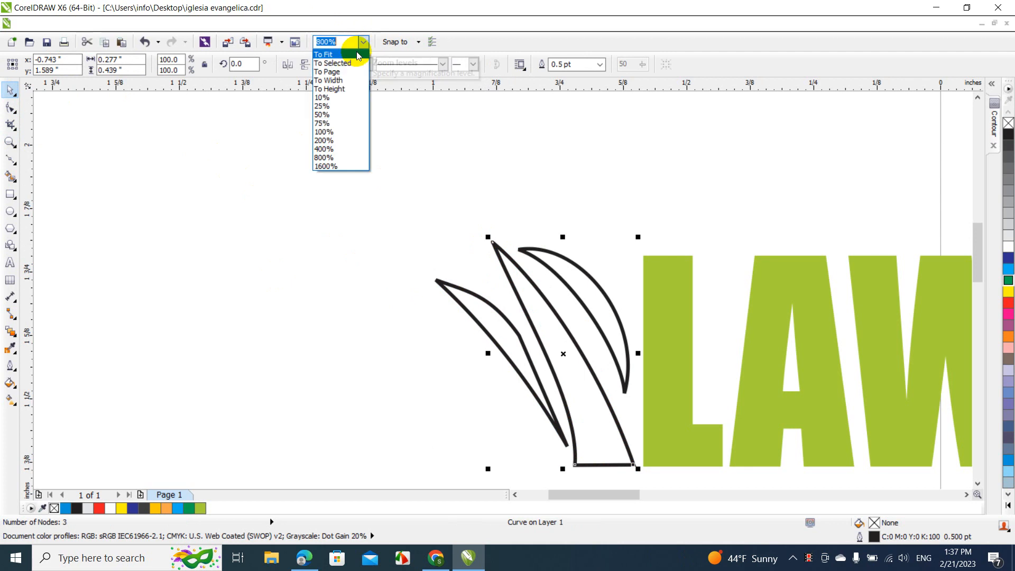
{"action": "left_click", "coordinate": [337, 133]}
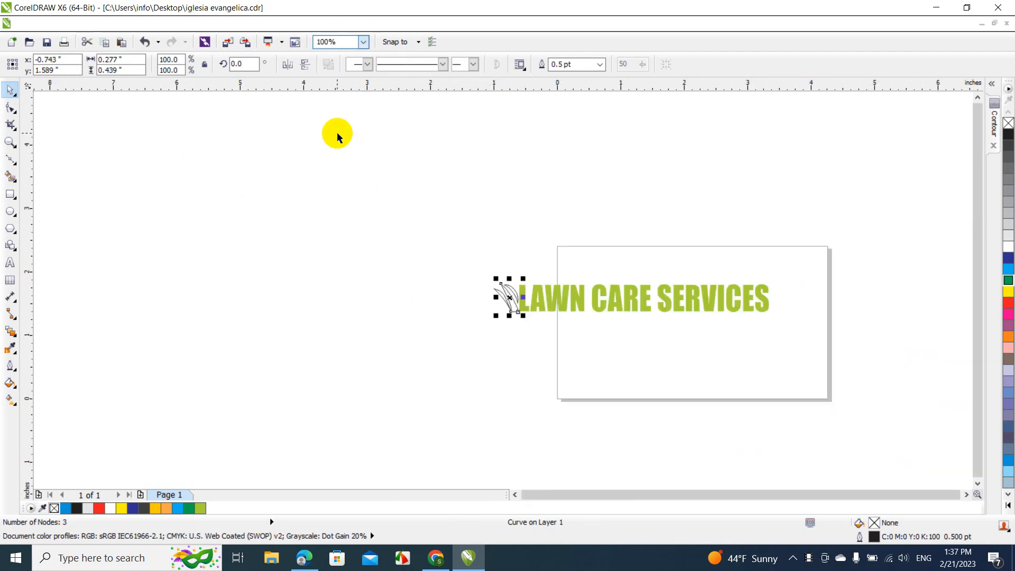
{"action": "left_click", "coordinate": [364, 42]}
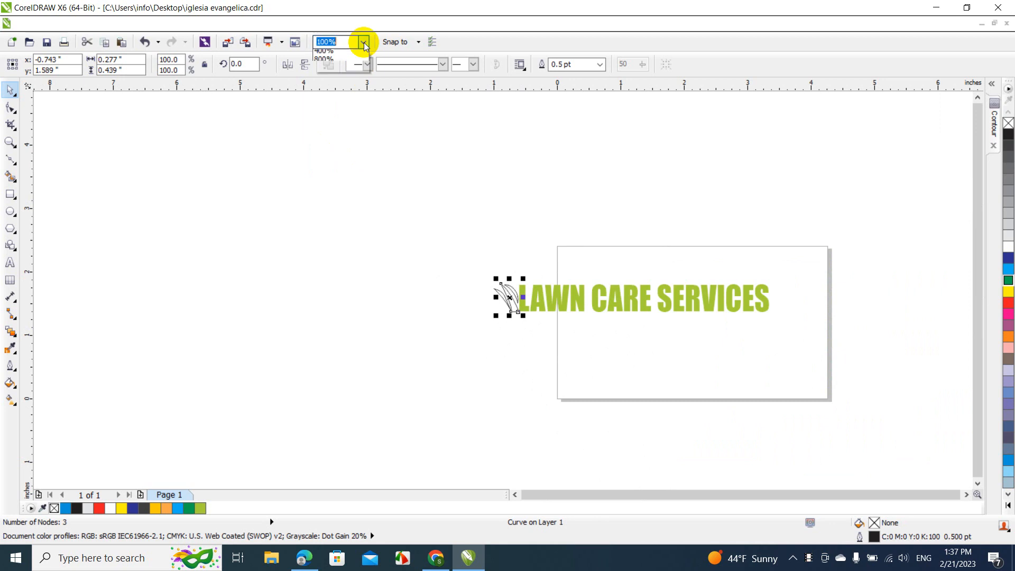
{"action": "left_click", "coordinate": [324, 141]}
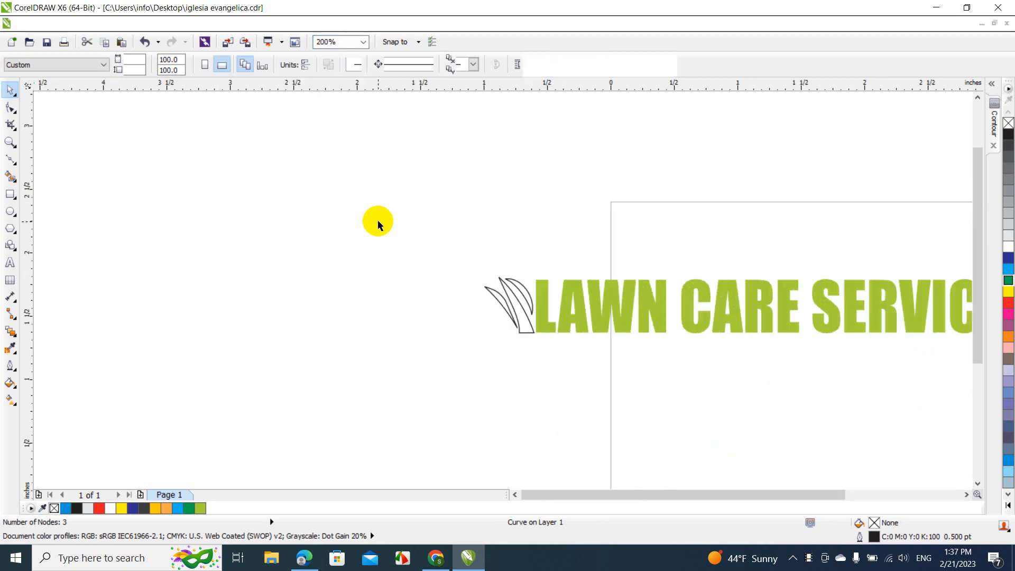
{"action": "left_click_drag", "start_coordinate": [375, 220], "coordinate": [550, 415]}
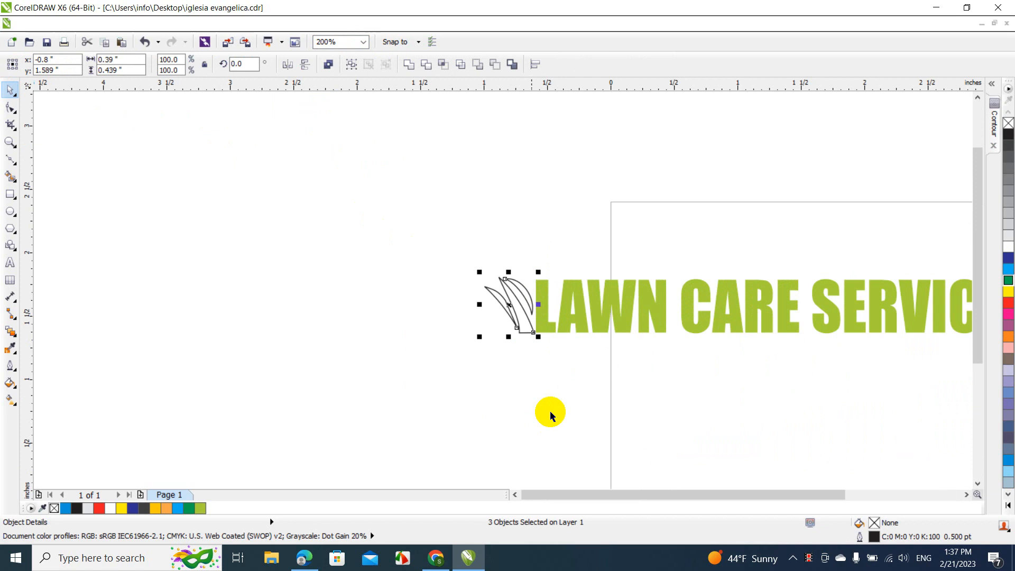
{"action": "left_click", "coordinate": [205, 510]}
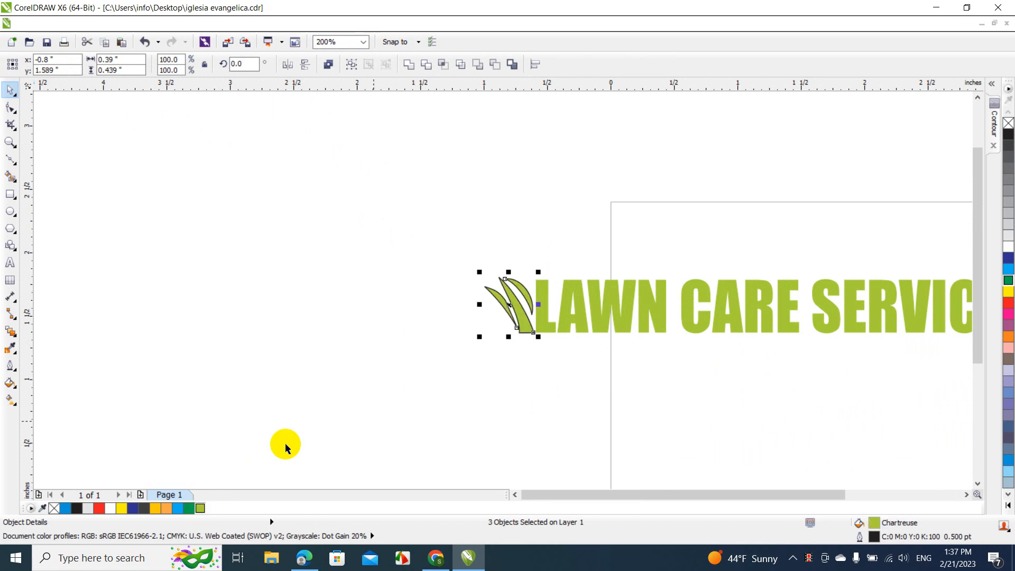
{"action": "right_click", "coordinate": [1008, 126]}
{"action": "left_click", "coordinate": [746, 240]}
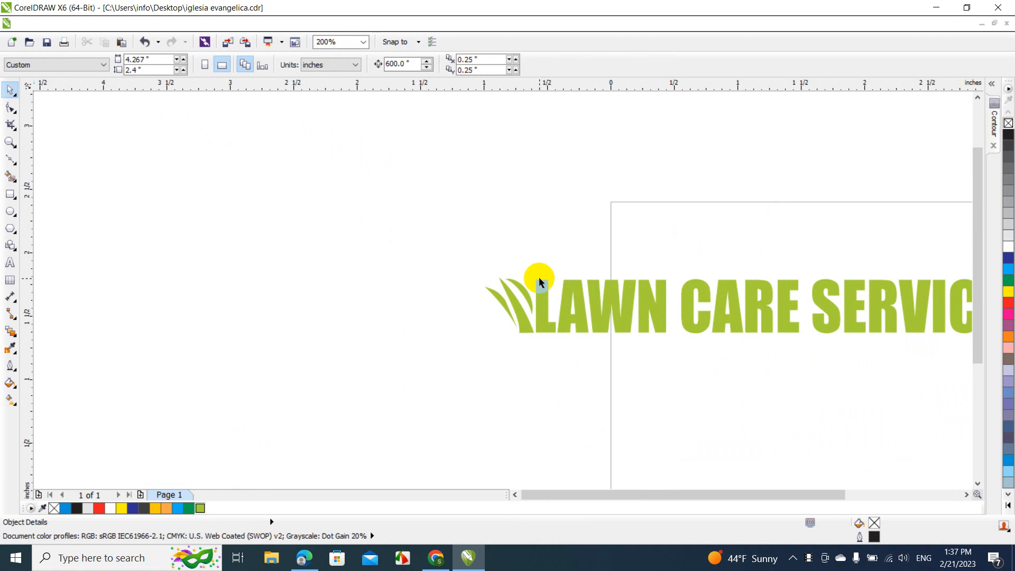
- Shift the outermost blade slightly outward and extend its lower tip to about x -0.76, y 1.42 inches
{"action": "left_click_drag", "start_coordinate": [536, 277], "coordinate": [504, 298]}
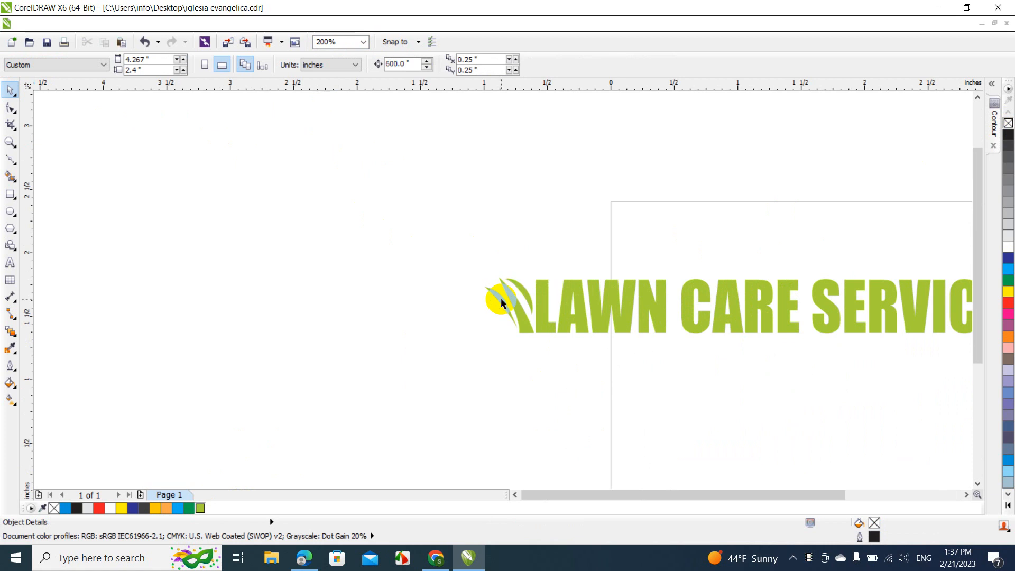
{"action": "left_click", "coordinate": [507, 307]}
{"action": "mouse_move", "coordinate": [506, 306]}
{"action": "left_mouse_down"}
{"action": "mouse_move", "coordinate": [528, 289]}
{"action": "mouse_move", "coordinate": [473, 311]}
{"action": "mouse_move", "coordinate": [485, 297]}
{"action": "mouse_move", "coordinate": [502, 307]}
{"action": "mouse_move", "coordinate": [492, 292]}
{"action": "left_mouse_up"}
{"action": "left_click", "coordinate": [519, 328]}
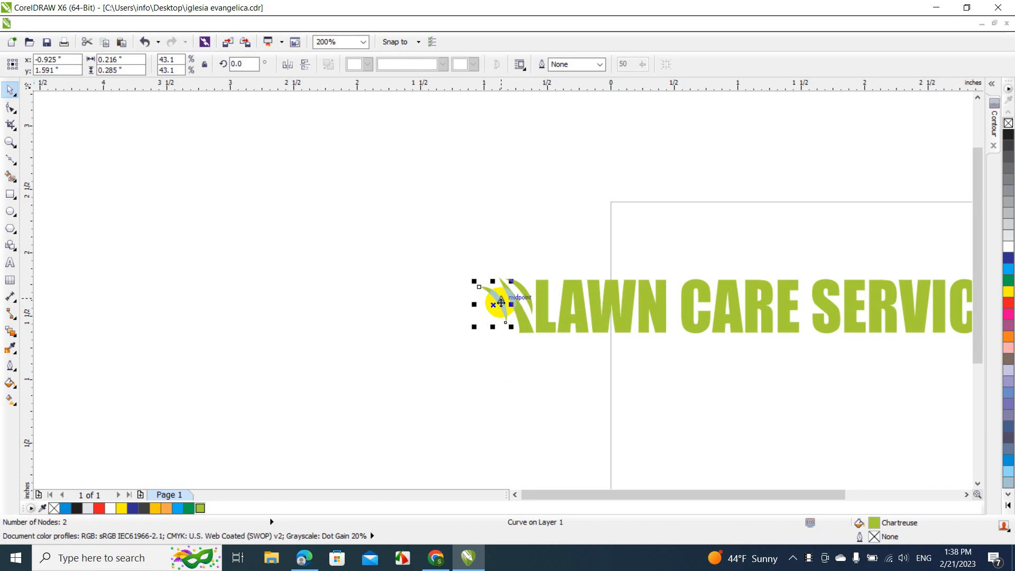
{"action": "key", "text": "F10"}
{"action": "left_click_drag", "start_coordinate": [506, 323], "coordinate": [516, 328]}
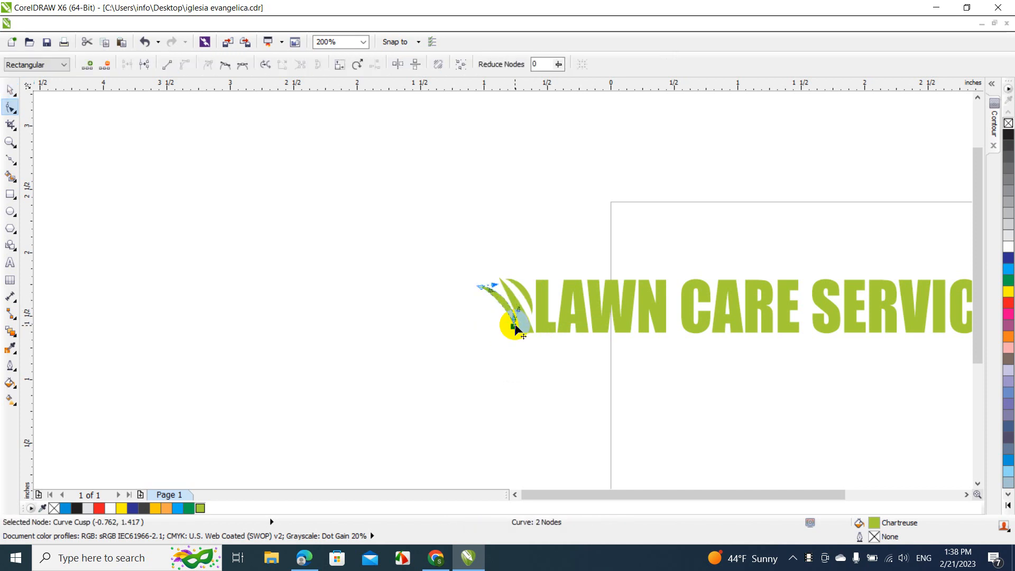
{"action": "left_click", "coordinate": [10, 89]}
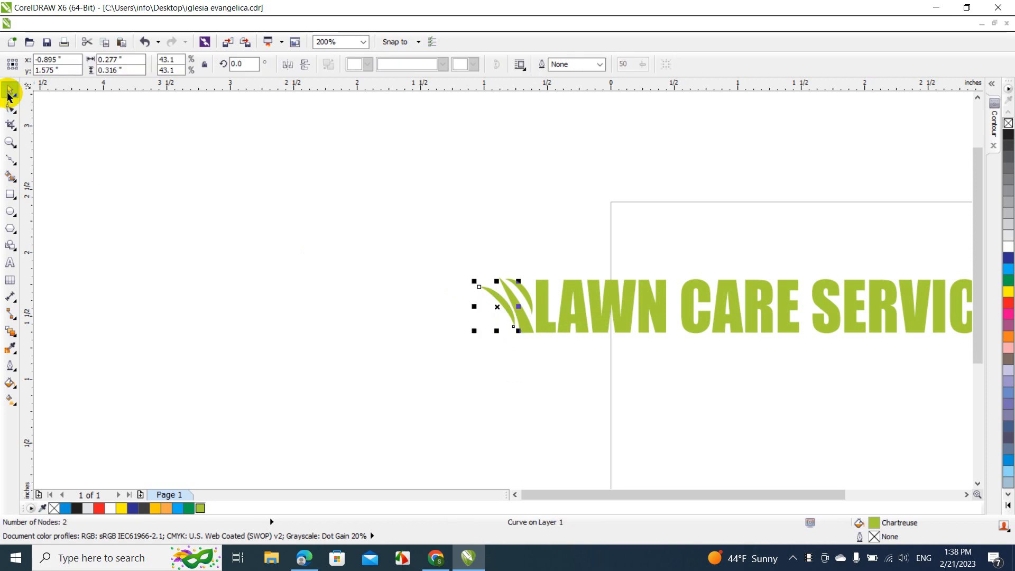
{"action": "left_click", "coordinate": [251, 236]}
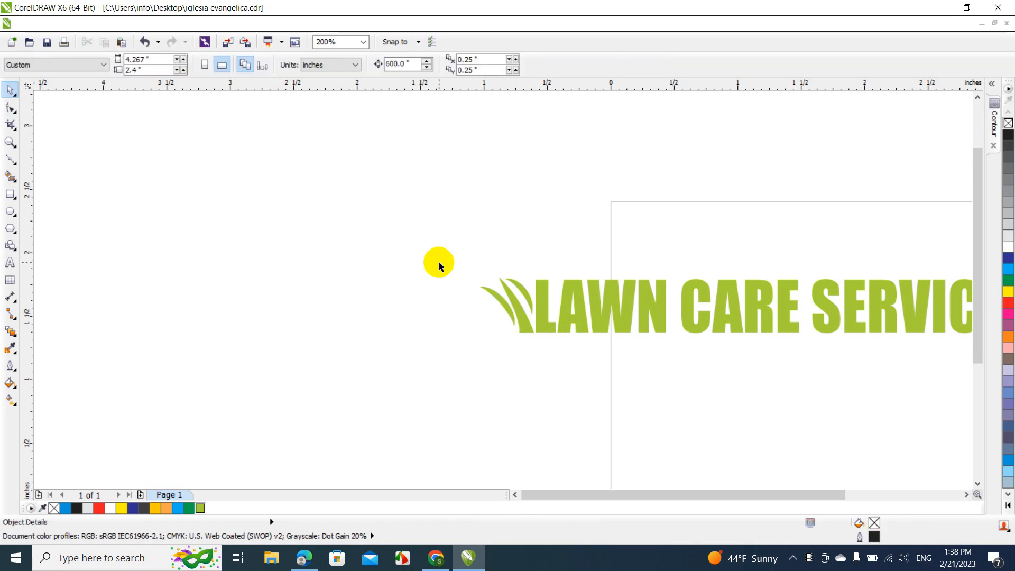
- Weld the three grass blades beside the first letter into a single curve
{"action": "left_click_drag", "start_coordinate": [440, 246], "coordinate": [532, 362]}
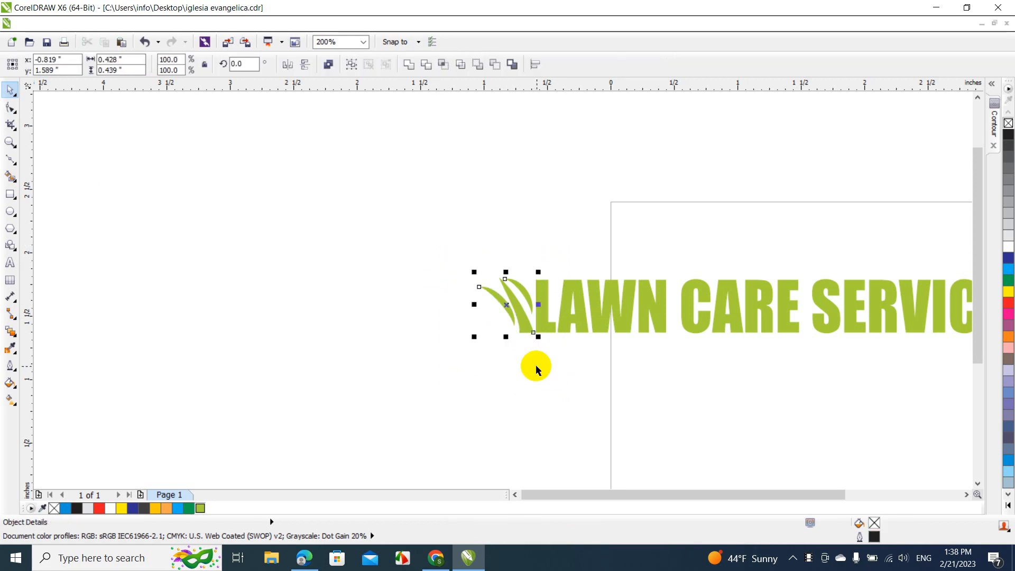
{"action": "left_click", "coordinate": [408, 66]}
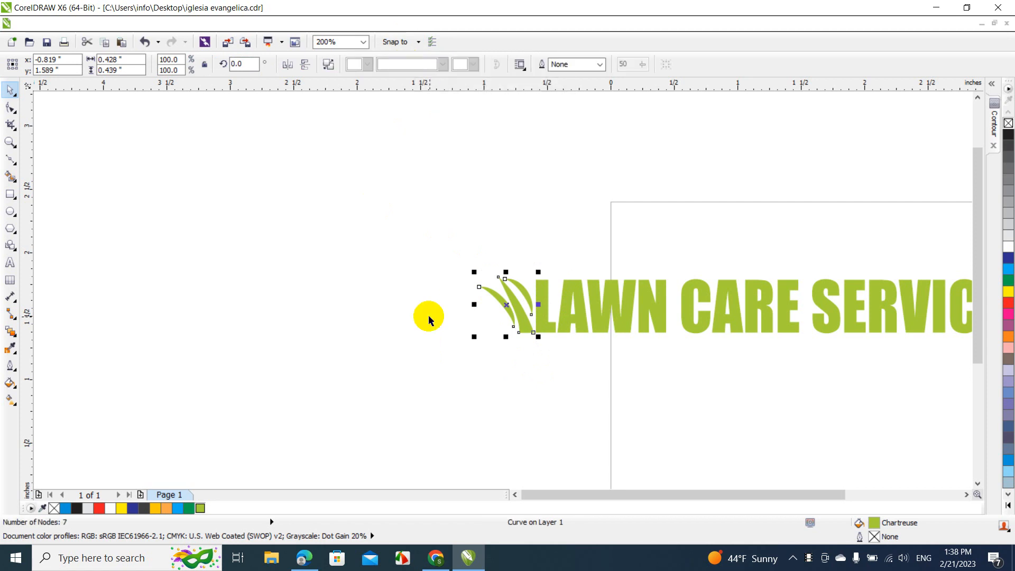
{"action": "left_click", "coordinate": [429, 315]}
- Place a horizontally mirrored copy of the grass tuft against the title's last letter, at about x 3.57, y 1.62 inches
{"action": "left_click_drag", "start_coordinate": [522, 307], "coordinate": [870, 301]}
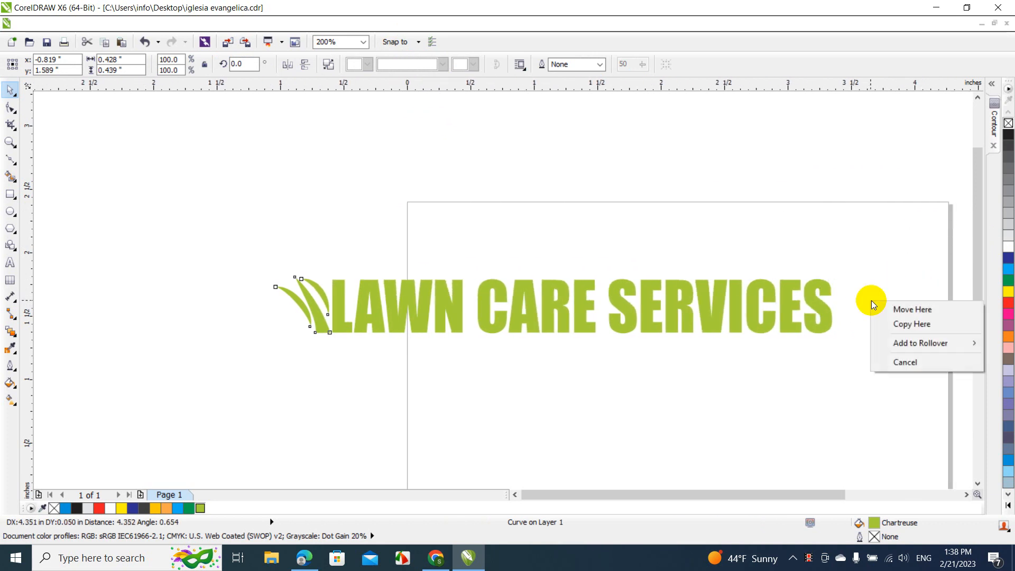
{"action": "left_click", "coordinate": [893, 324]}
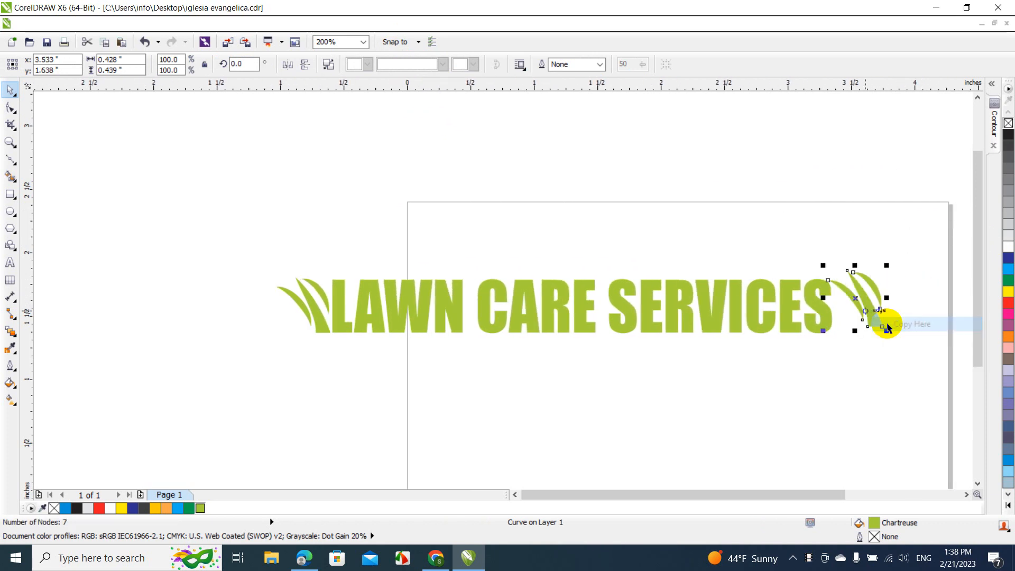
{"action": "left_click", "coordinate": [288, 63]}
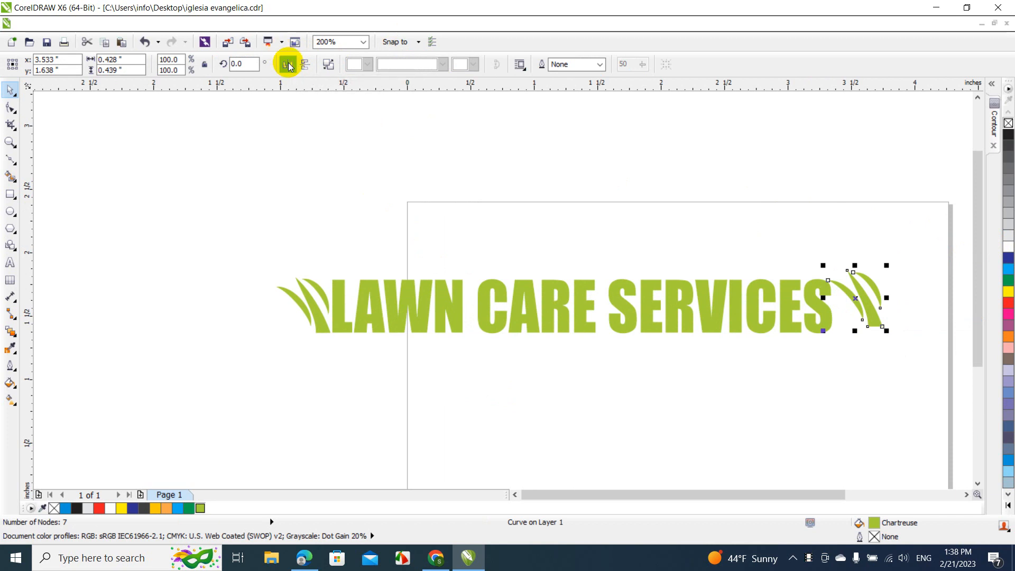
{"action": "left_click", "coordinate": [288, 64]}
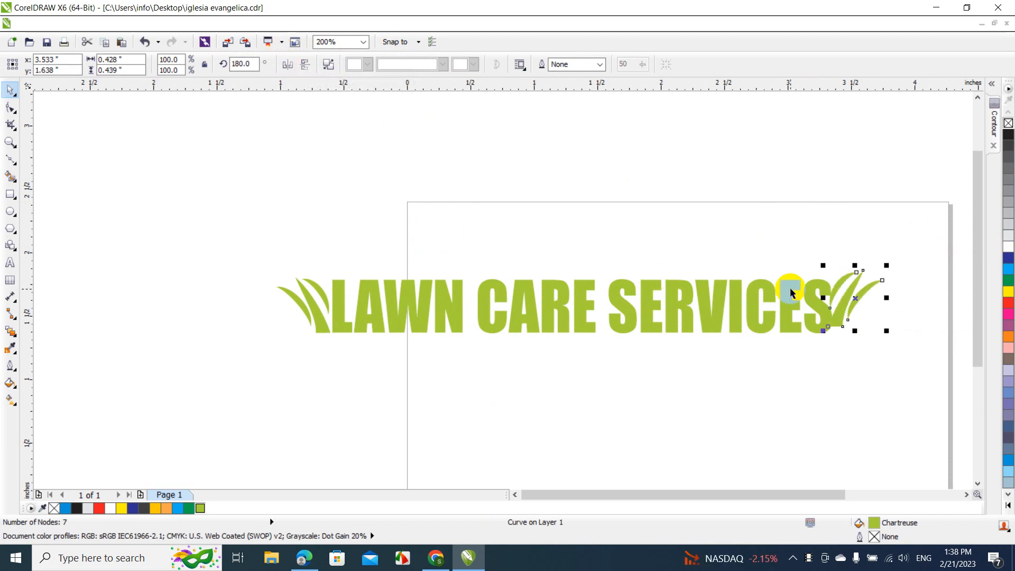
{"action": "left_click_drag", "start_coordinate": [848, 299], "coordinate": [859, 306]}
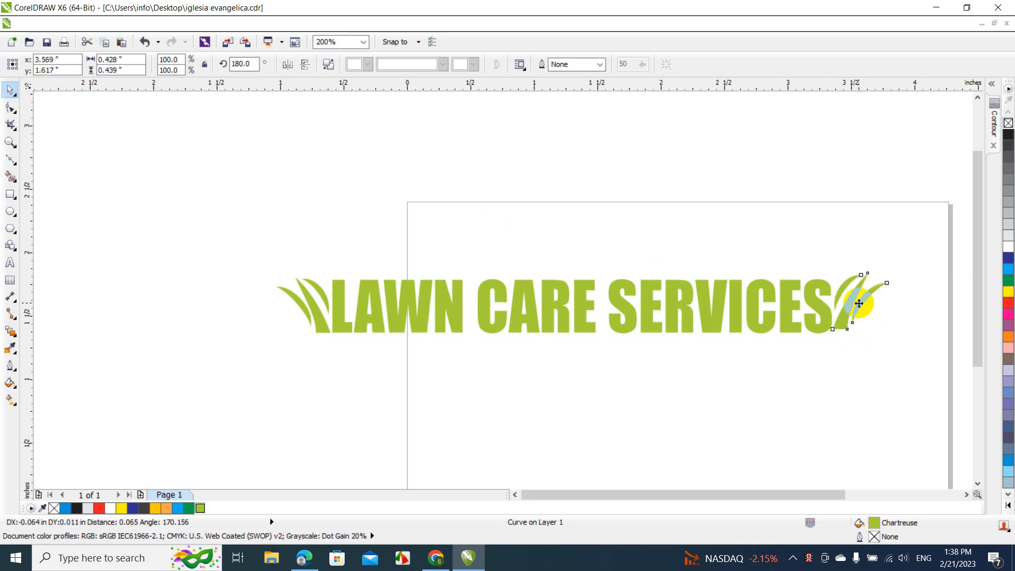
- Select both grass tufts, rotate them 90 degrees and align their centers horizontally
{"action": "left_click", "coordinate": [901, 308]}
{"action": "left_click_drag", "start_coordinate": [909, 249], "coordinate": [821, 347]}
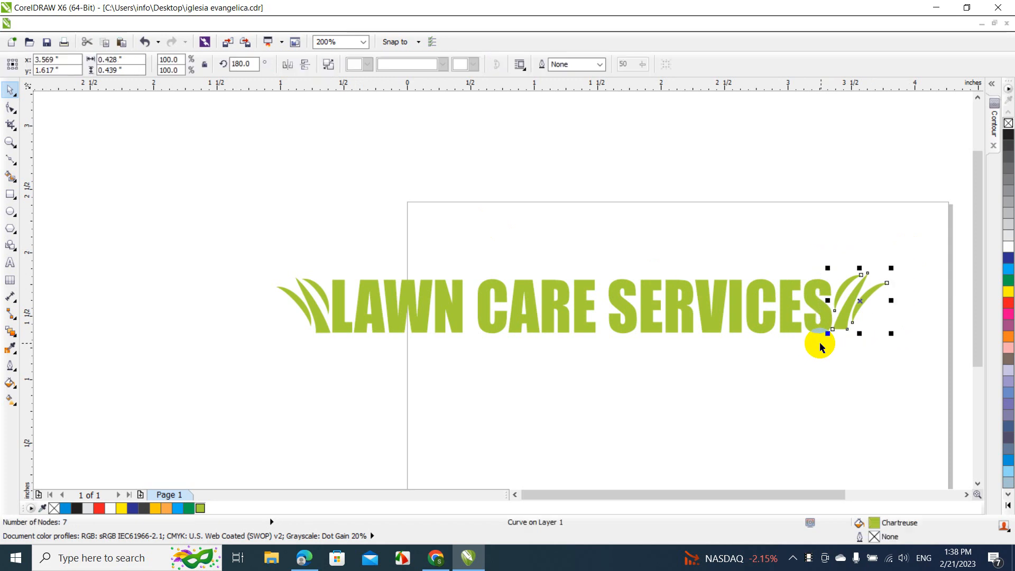
{"action": "left_click", "coordinate": [319, 315], "text": "shift"}
{"action": "double_click", "coordinate": [249, 63]}
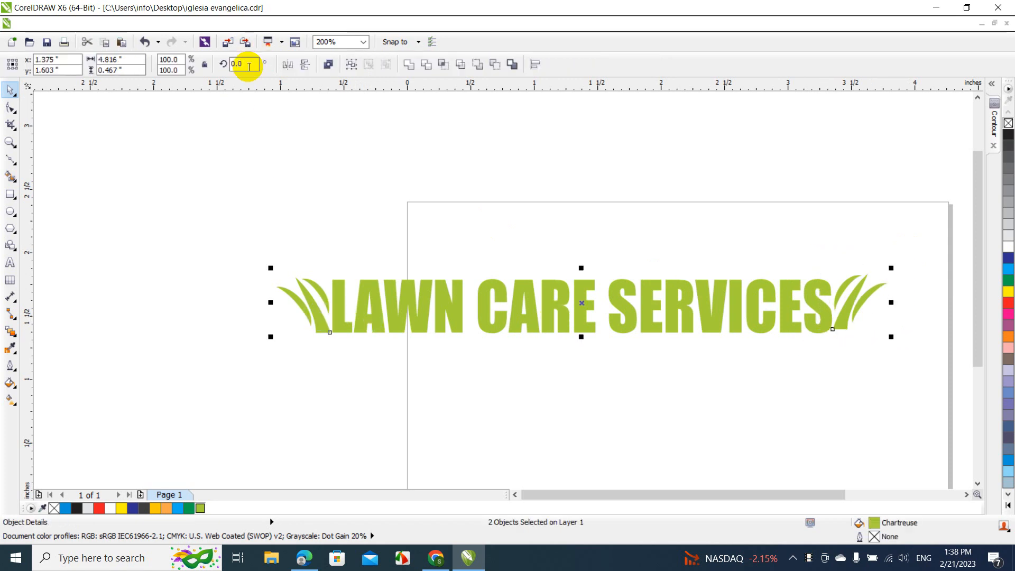
{"action": "type", "text": "9"}
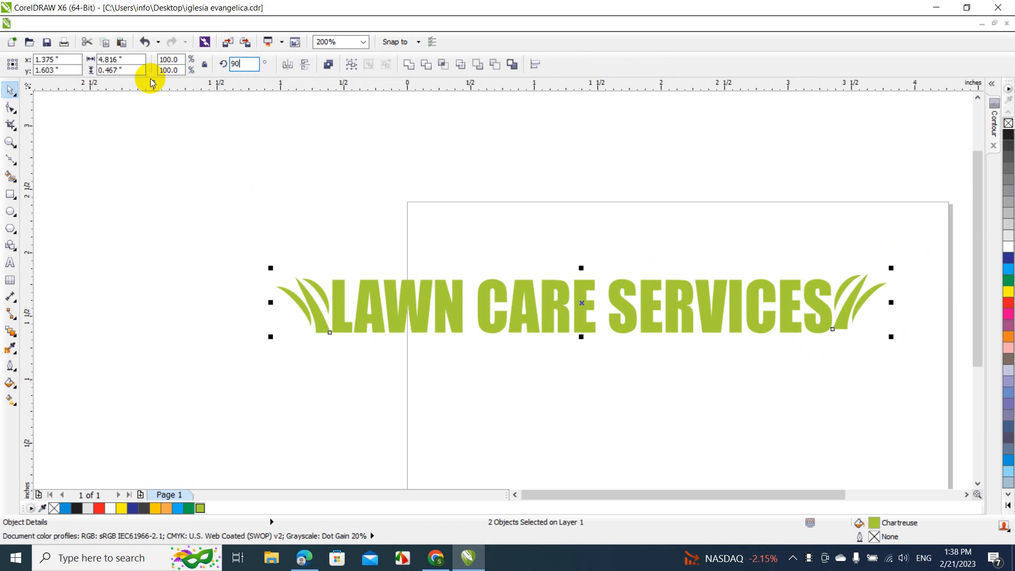
{"action": "type", "text": "0"}
{"action": "key", "text": "Return"}
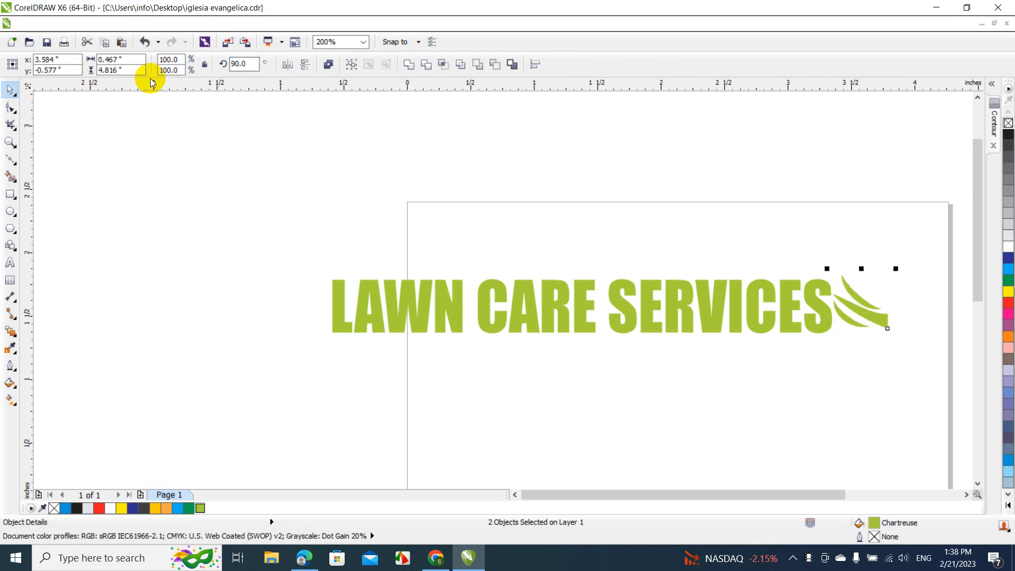
{"action": "key", "text": "c"}
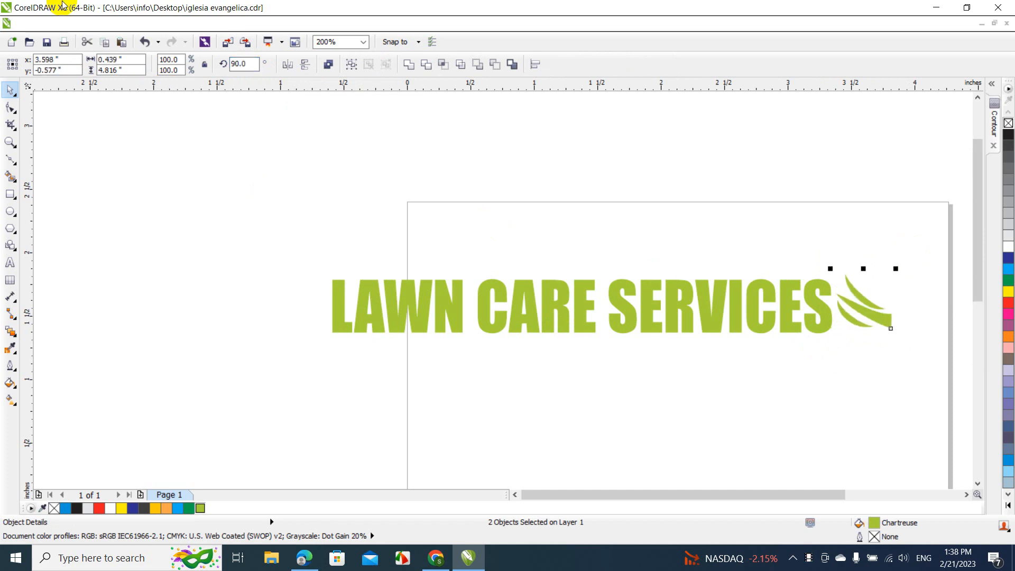
- Set the rotation angle of the two grass tufts back to 0 degrees
{"action": "double_click", "coordinate": [251, 66]}
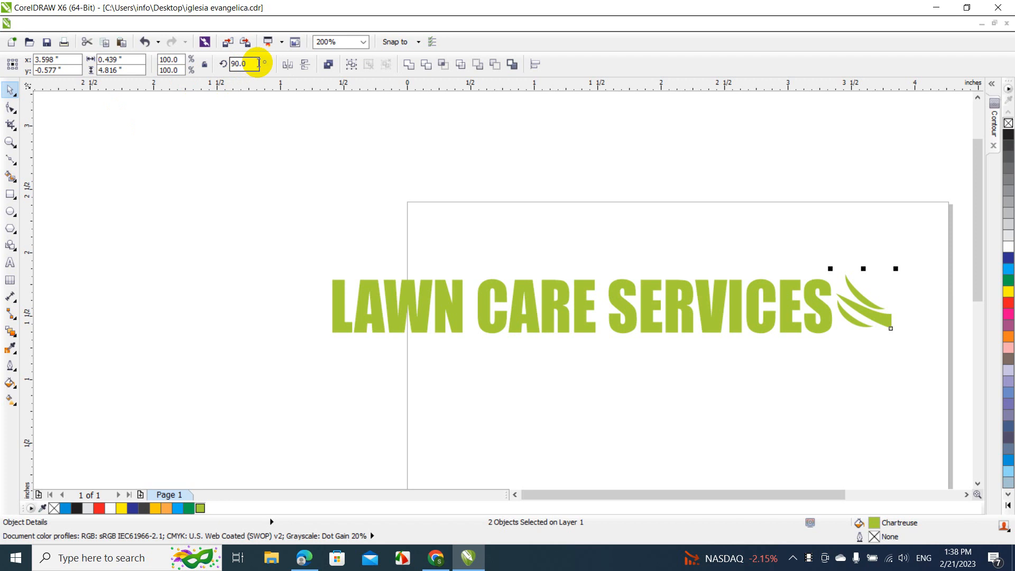
{"action": "type", "text": "0"}
{"action": "key", "text": "Return"}
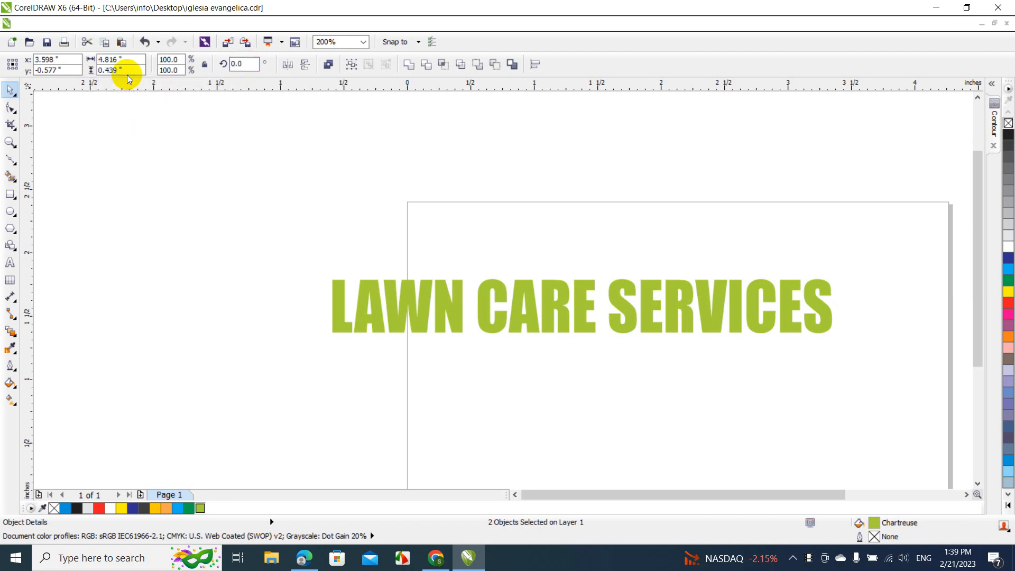
- Move the pair of grass tufts back to flank the title, centered at about x 1.38, y 1.62 inches
{"action": "left_click", "coordinate": [364, 42]}
{"action": "left_click", "coordinate": [330, 52]}
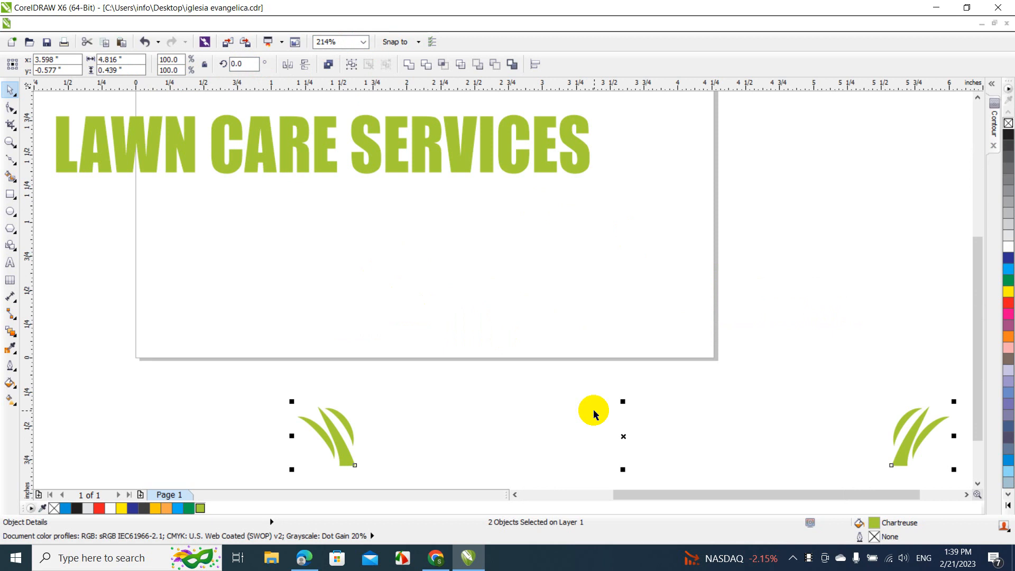
{"action": "left_click_drag", "start_coordinate": [623, 436], "coordinate": [323, 186]}
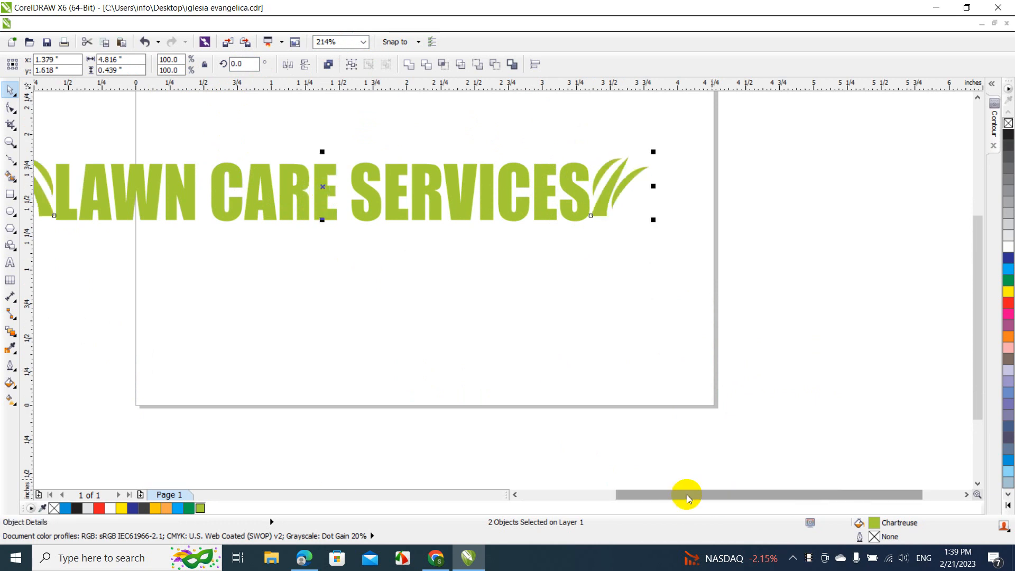
{"action": "left_click_drag", "start_coordinate": [686, 494], "coordinate": [649, 494]}
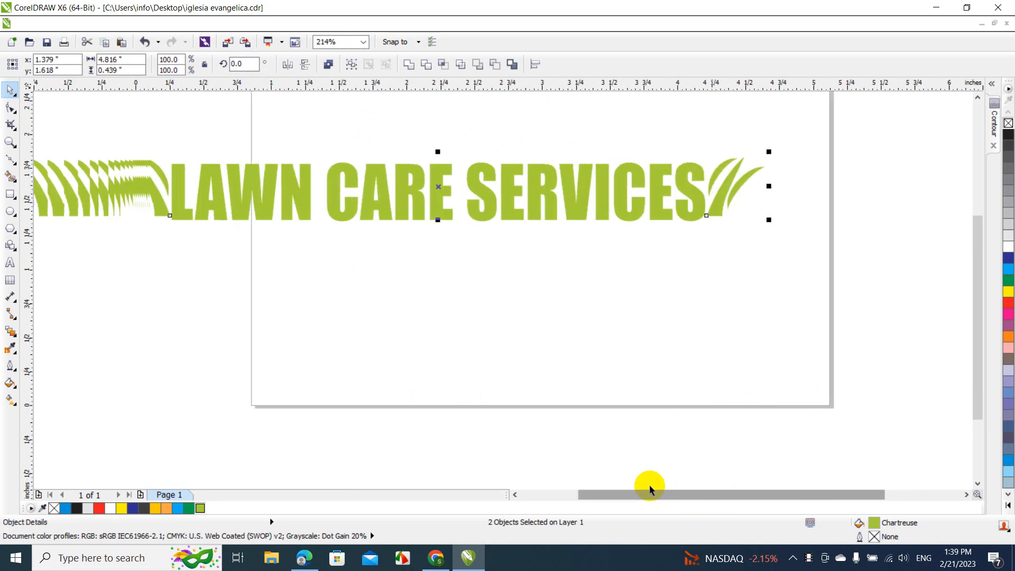
- Weld the two grass tufts into one curve and center it on the title, at about x 1.38, y 1.57 inches
{"action": "left_click", "coordinate": [410, 64]}
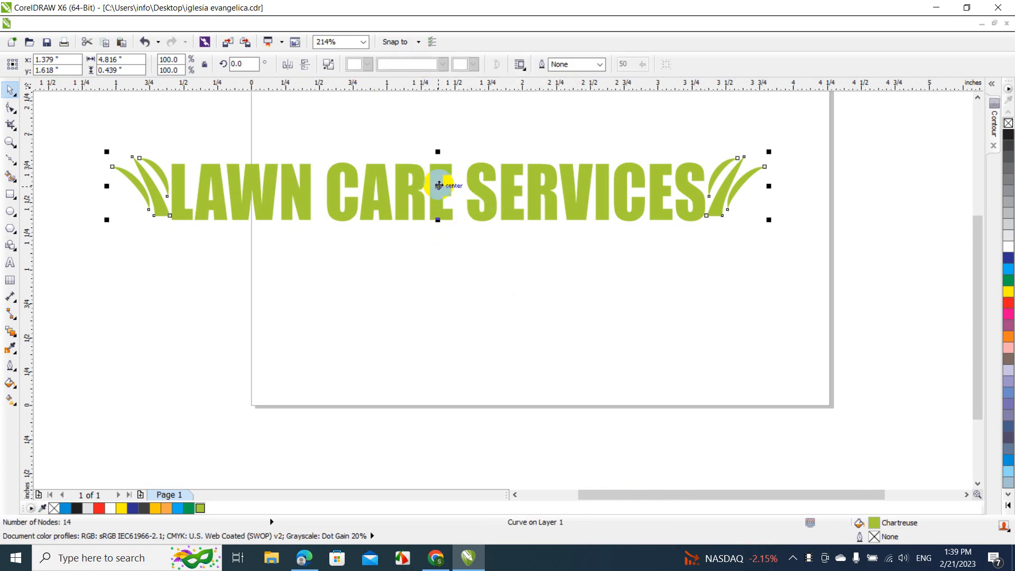
{"action": "left_click_drag", "start_coordinate": [439, 185], "coordinate": [438, 191]}
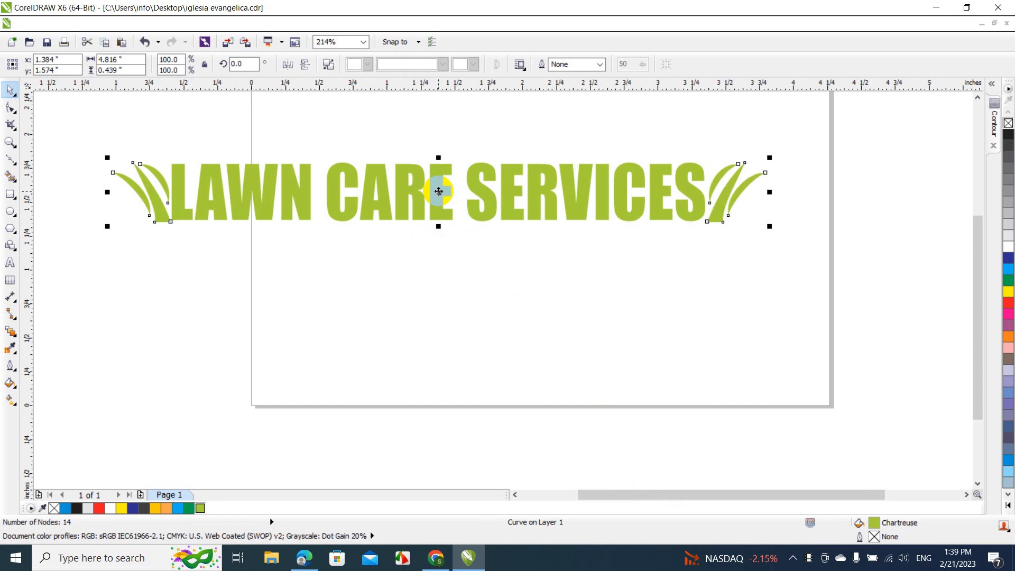
{"action": "left_click", "coordinate": [381, 195]}
{"action": "left_click", "coordinate": [174, 160]}
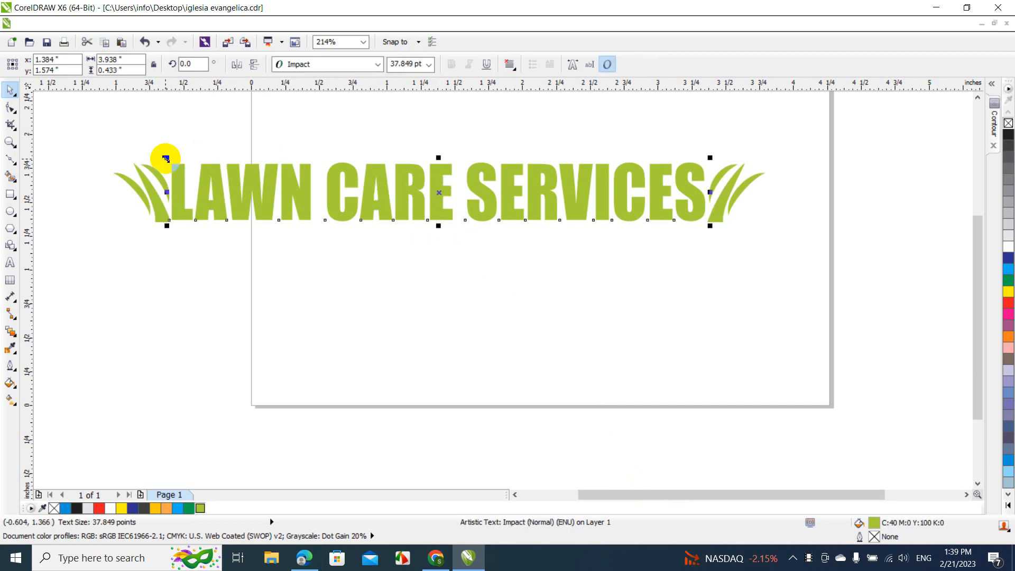
{"action": "left_click", "coordinate": [307, 324]}
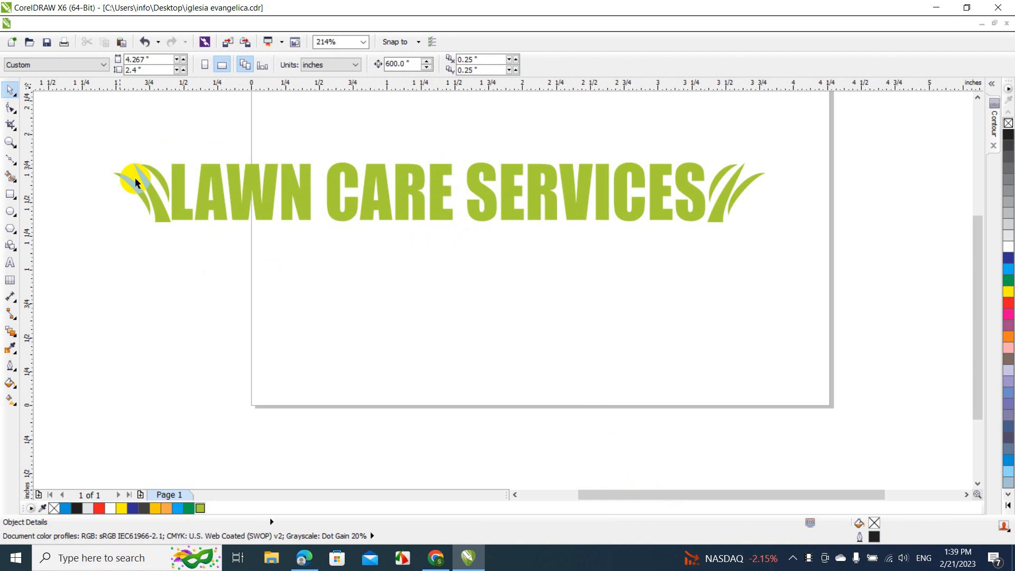
- Try rotating the title and grass tufts together by 90 degrees, and undo the rotation
{"action": "left_click_drag", "start_coordinate": [83, 106], "coordinate": [811, 302]}
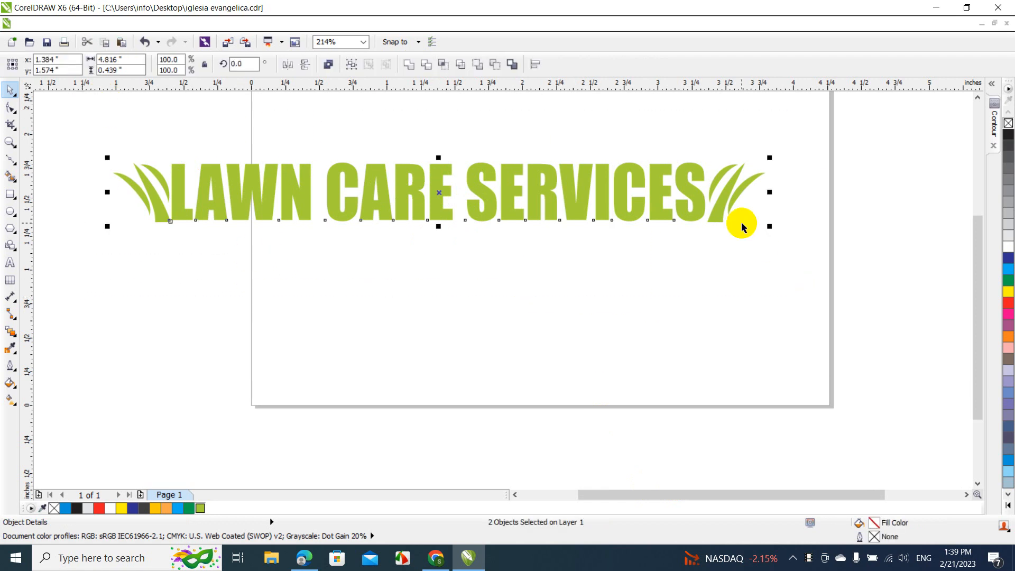
{"action": "left_click", "coordinate": [251, 64]}
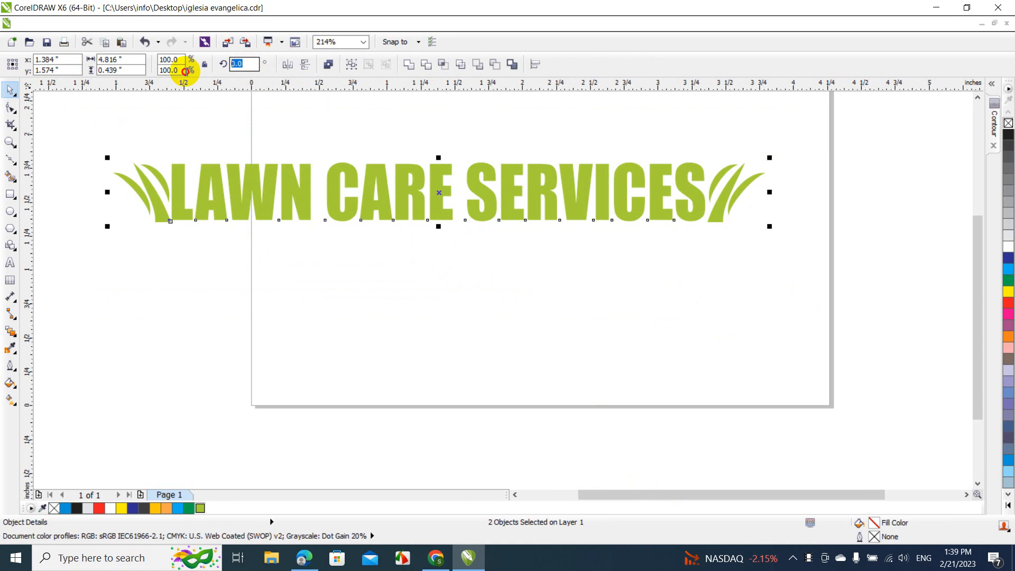
{"action": "type", "text": "90"}
{"action": "key", "text": "Return"}
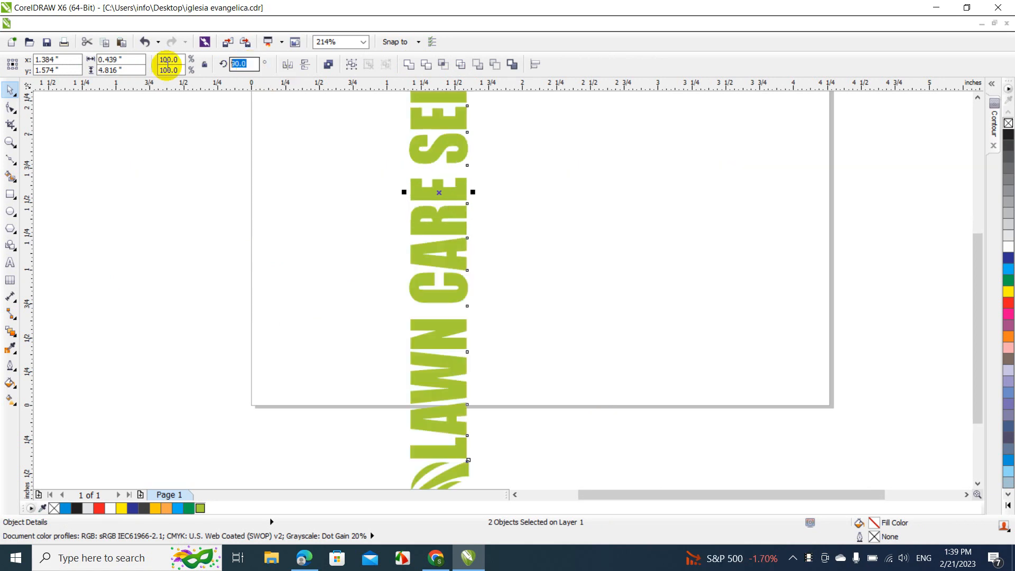
{"action": "key", "text": "ctrl+z"}
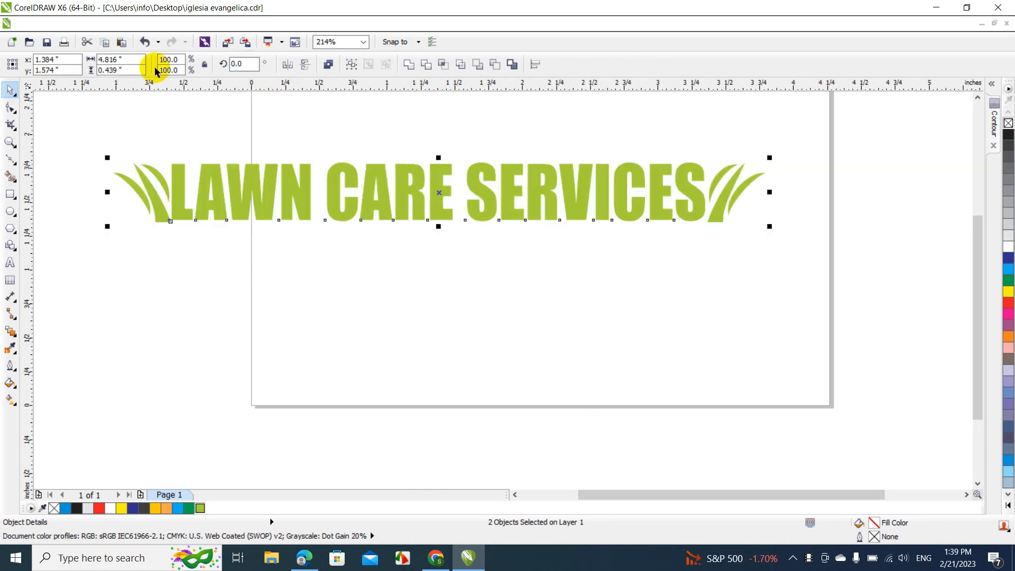
{"action": "left_click", "coordinate": [335, 255]}
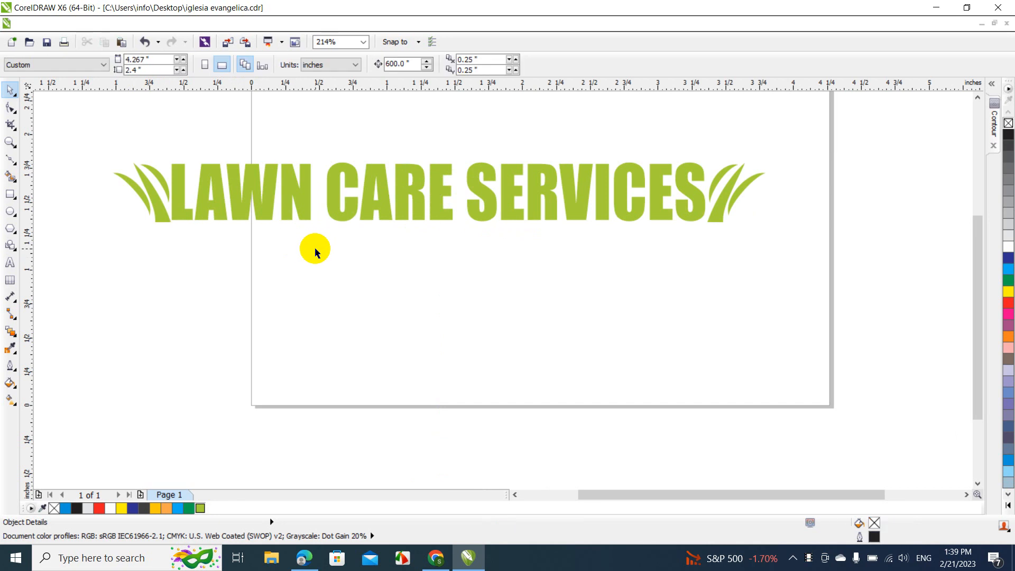
- Move the grass tufts slightly up and left against the title, centered at about x 1.371, y 1.603 inches
{"action": "left_click", "coordinate": [149, 194]}
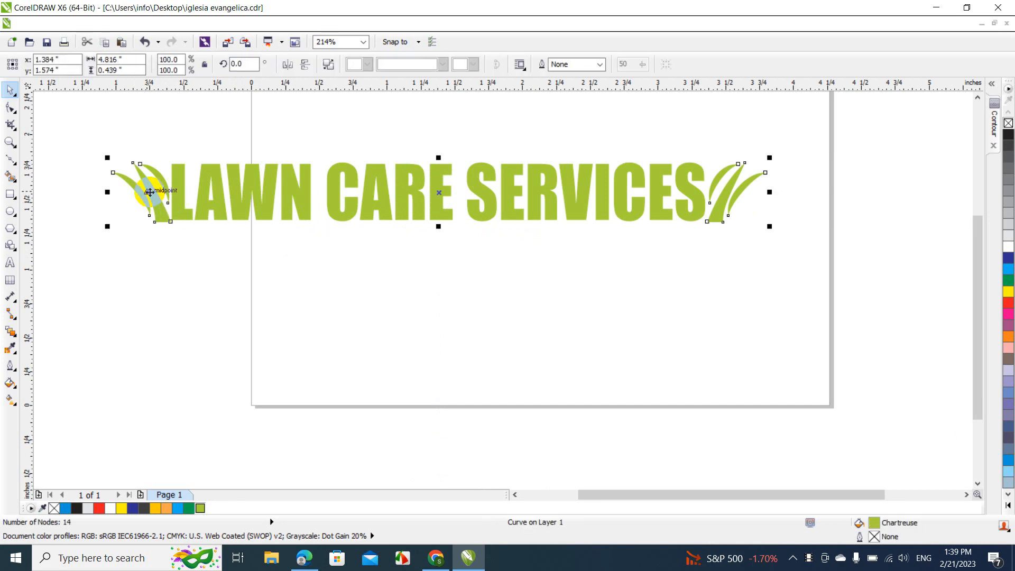
{"action": "left_click_drag", "start_coordinate": [150, 192], "coordinate": [146, 186]}
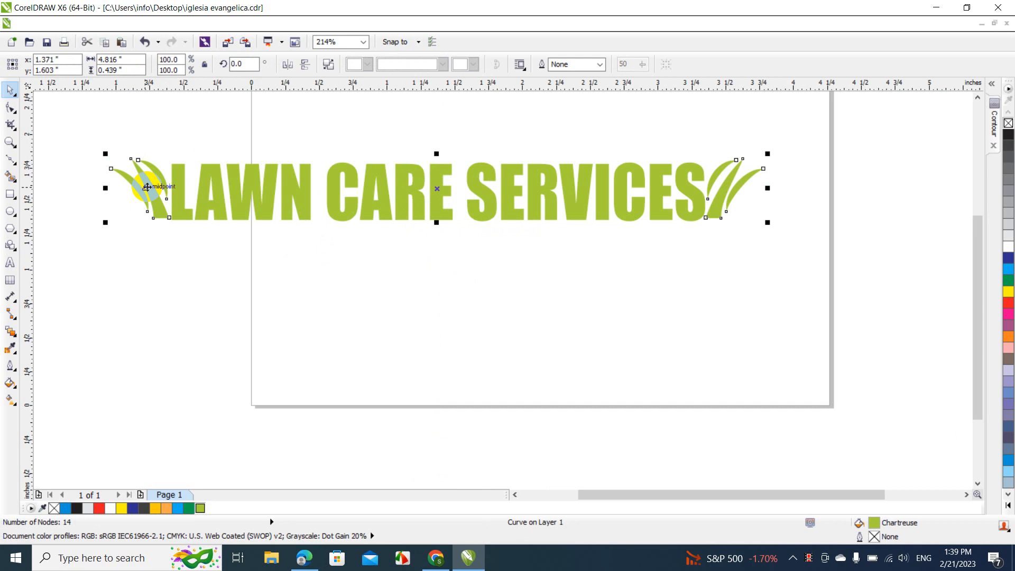
{"action": "left_click", "coordinate": [104, 97]}
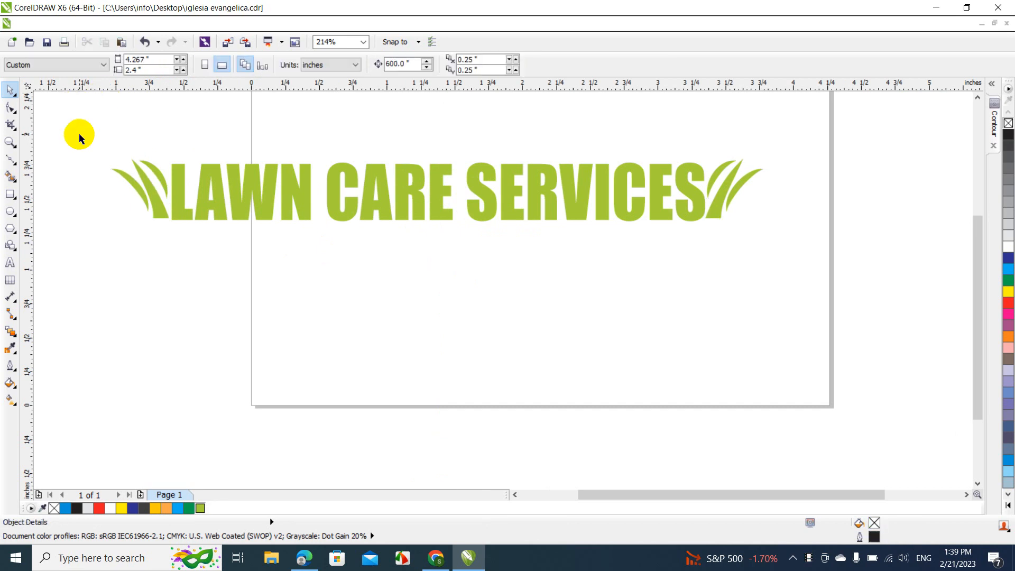
- Weld the LAWN CARE SERVICES title and the grass tufts into a single curve, with the Contour settings open
{"action": "left_click_drag", "start_coordinate": [79, 138], "coordinate": [806, 243]}
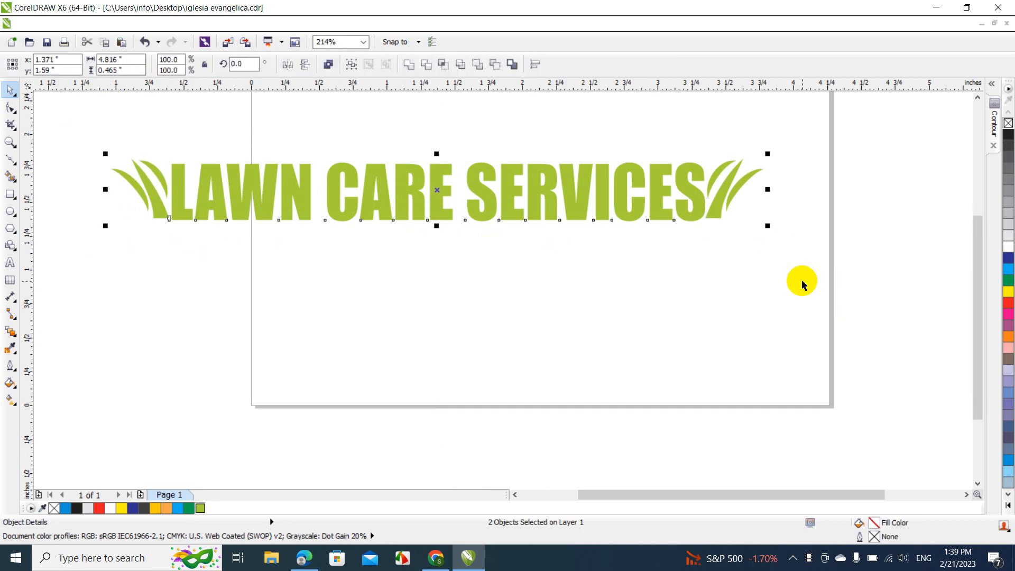
{"action": "left_click", "coordinate": [997, 124]}
{"action": "left_click", "coordinate": [685, 159]}
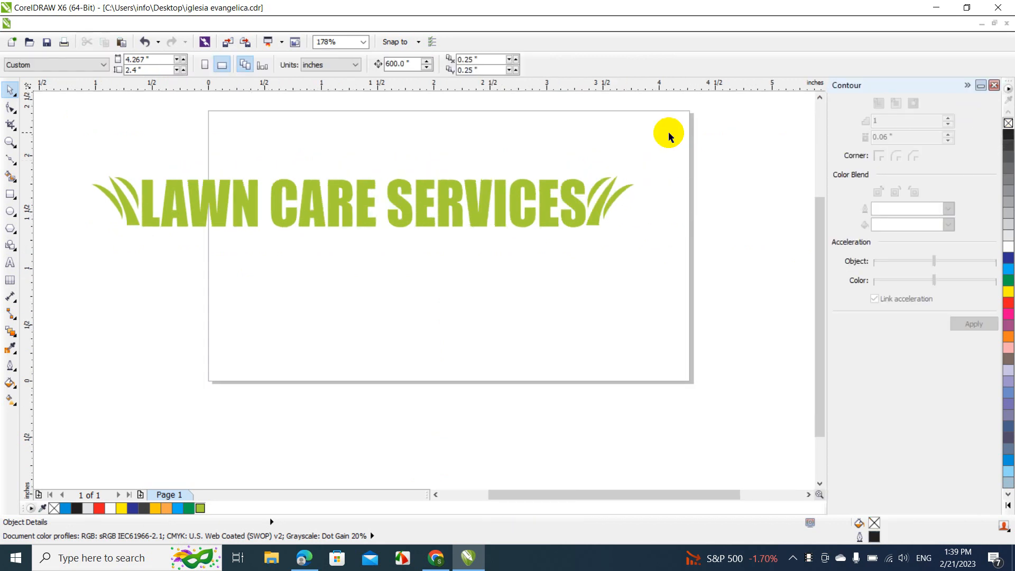
{"action": "left_click_drag", "start_coordinate": [668, 135], "coordinate": [146, 299]}
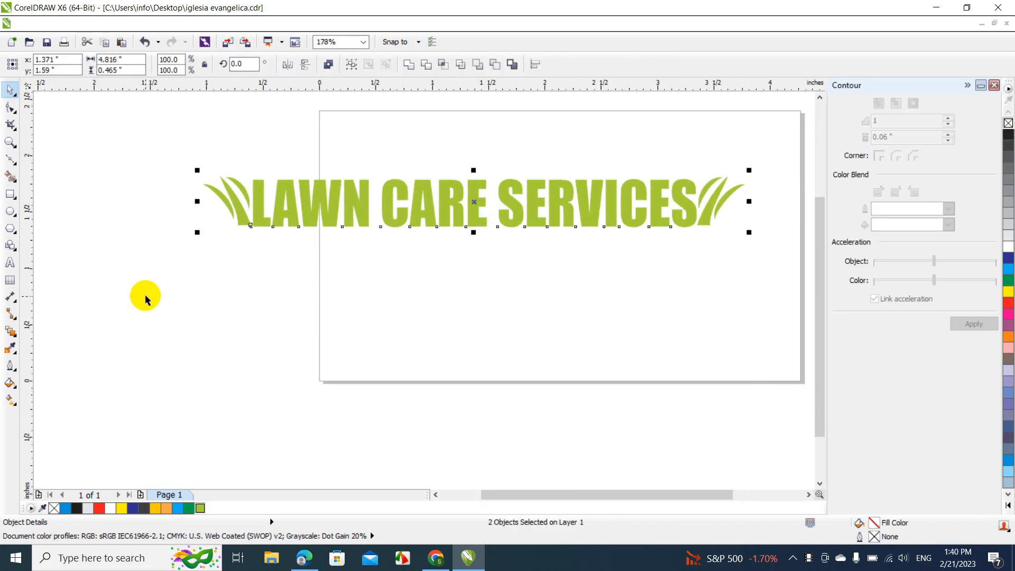
{"action": "left_click", "coordinate": [409, 63]}
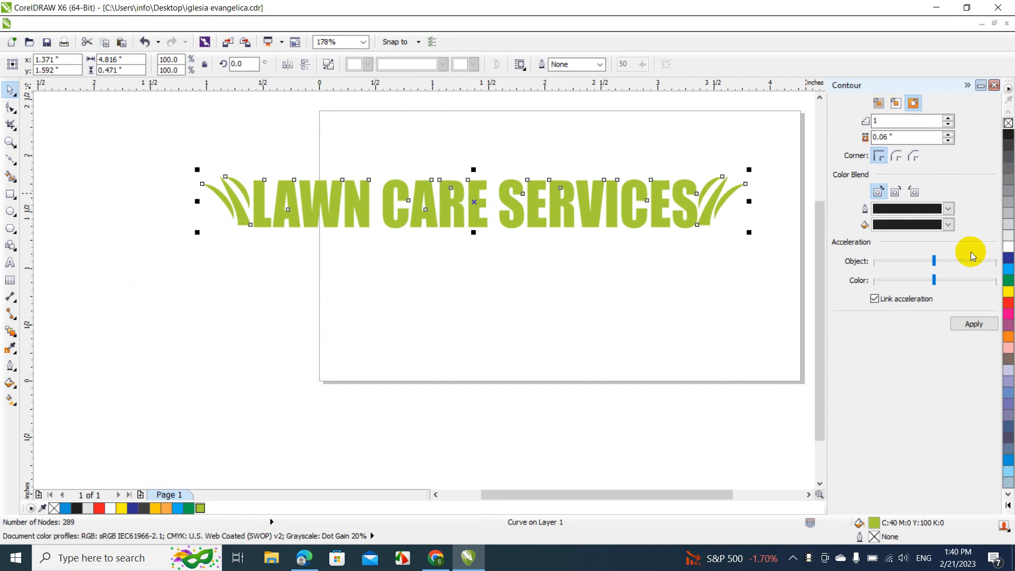
- Apply a one-step black outside contour with a 0.03 inch offset to the welded title and grass
{"action": "left_click", "coordinate": [974, 324]}
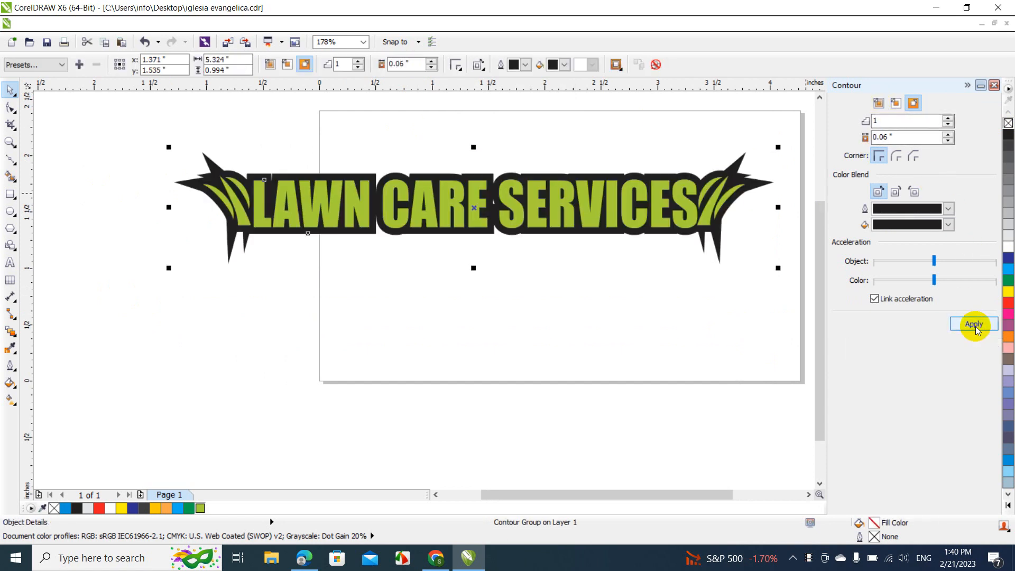
{"action": "key", "text": "ctrl+z"}
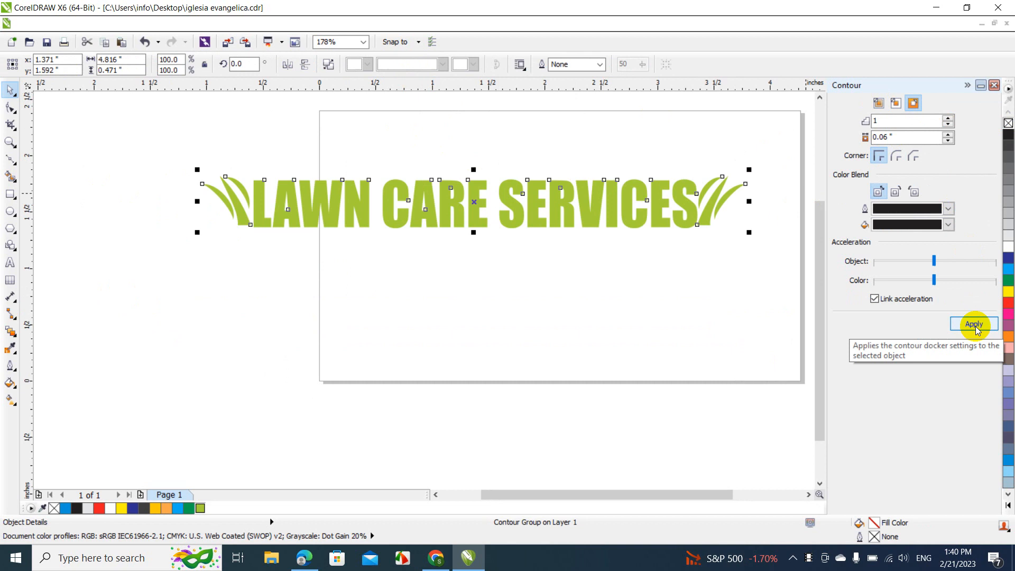
{"action": "left_click", "coordinate": [947, 141]}
{"action": "left_click", "coordinate": [948, 141]}
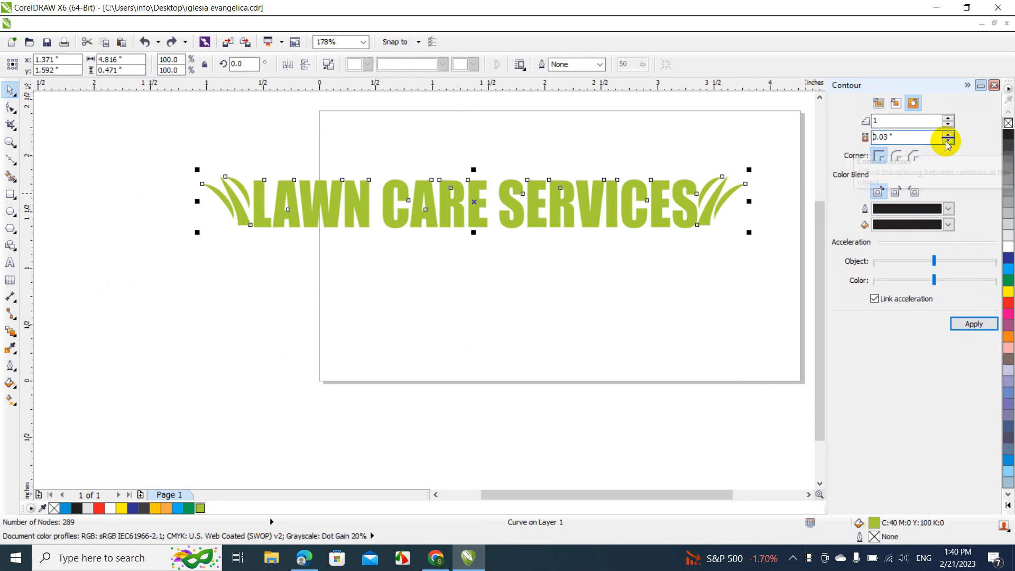
{"action": "left_click", "coordinate": [974, 323]}
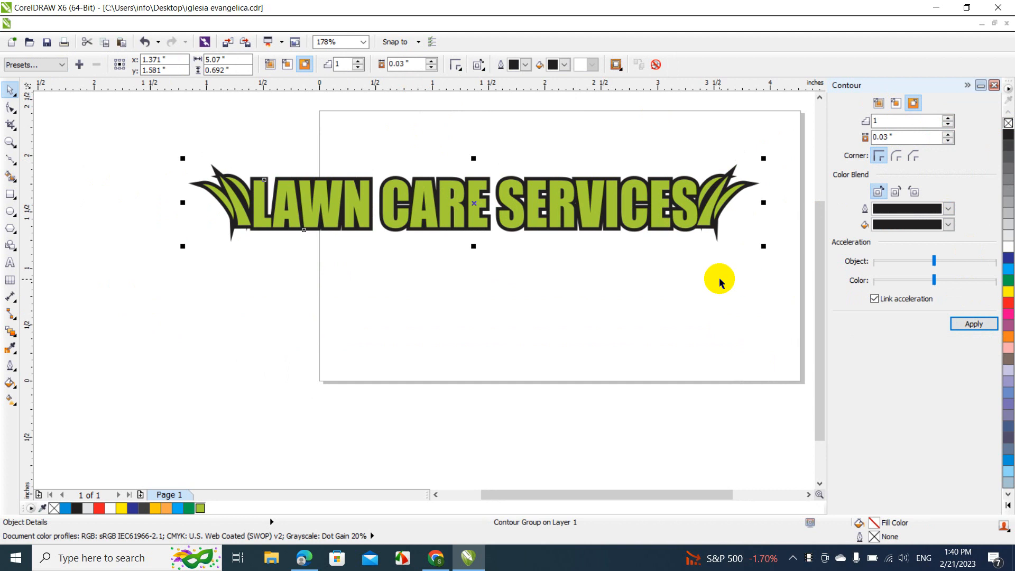
{"action": "left_click", "coordinate": [968, 85]}
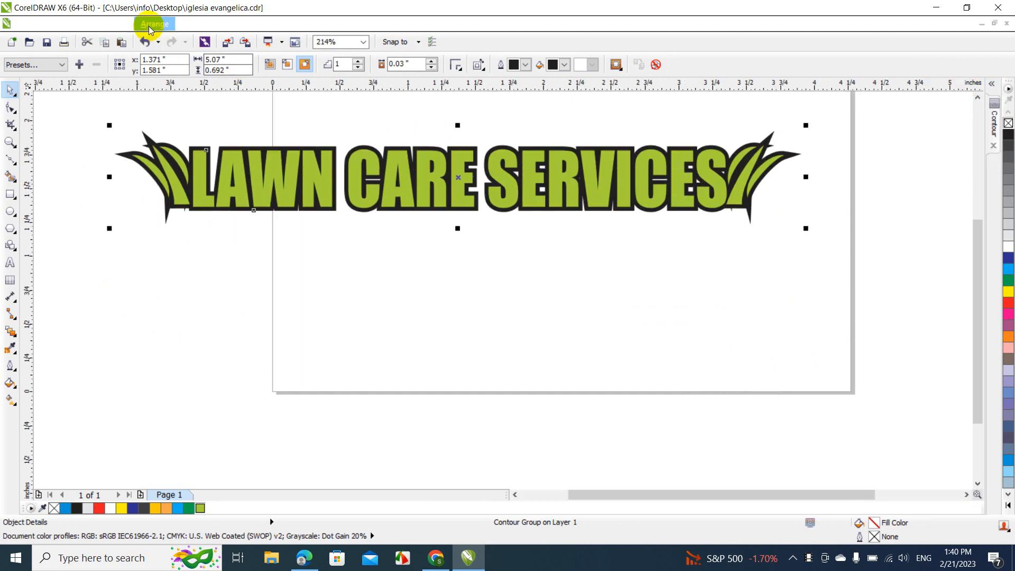
- Break the contour group apart so the black outline is separate from the green lettering
{"action": "left_click", "coordinate": [150, 26]}
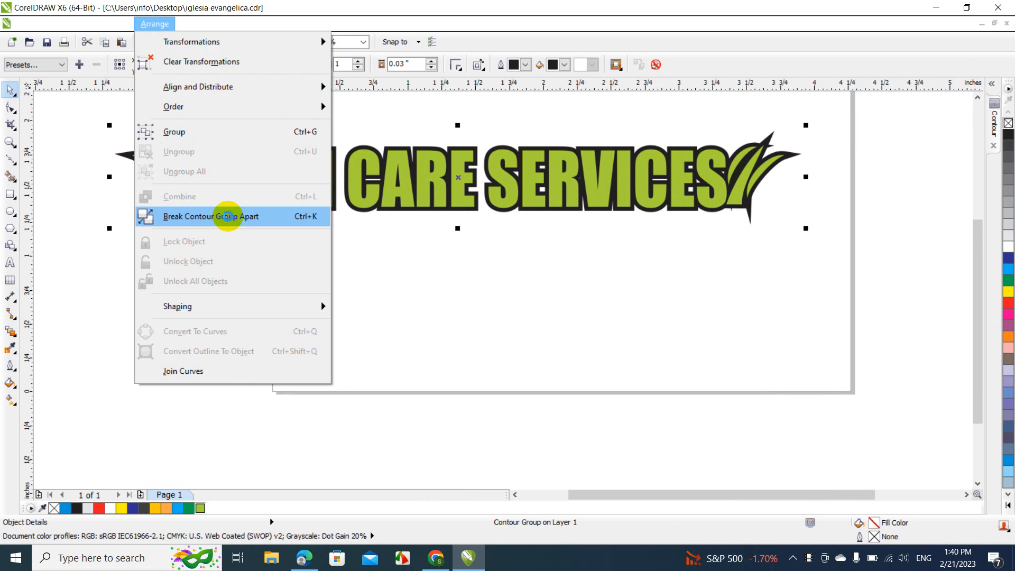
{"action": "left_click", "coordinate": [229, 220]}
{"action": "left_click", "coordinate": [227, 219]}
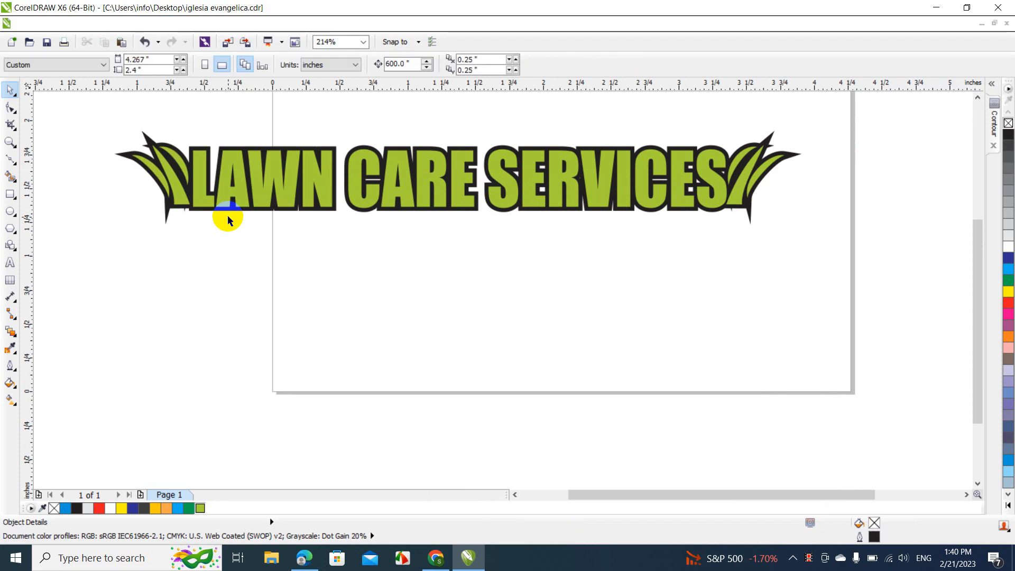
- Delete the black outline's nodes that form the downward spikes at the bases of both grass tufts
{"action": "key", "text": "F10"}
{"action": "left_click", "coordinate": [166, 222]}
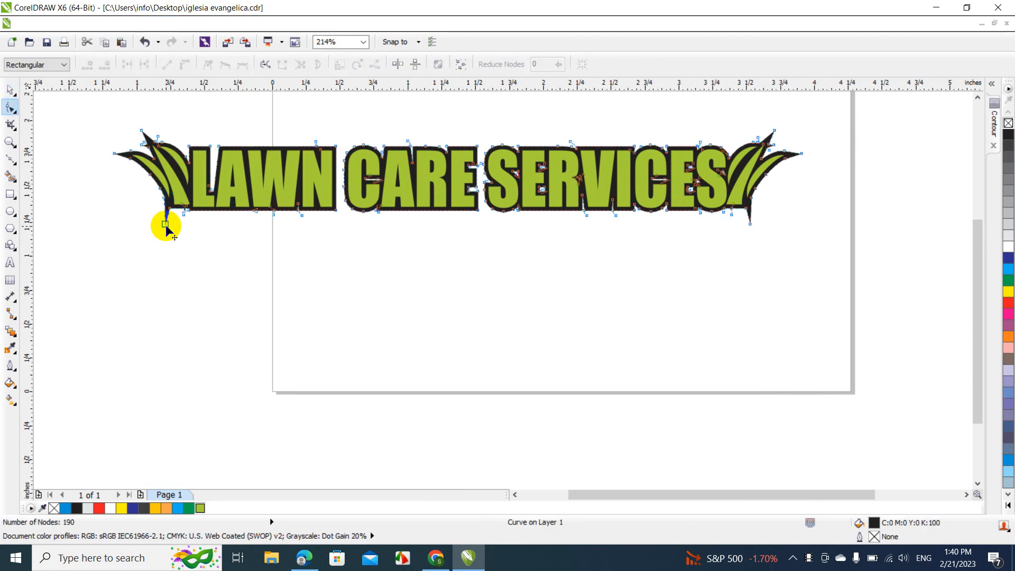
{"action": "key", "text": "Delete"}
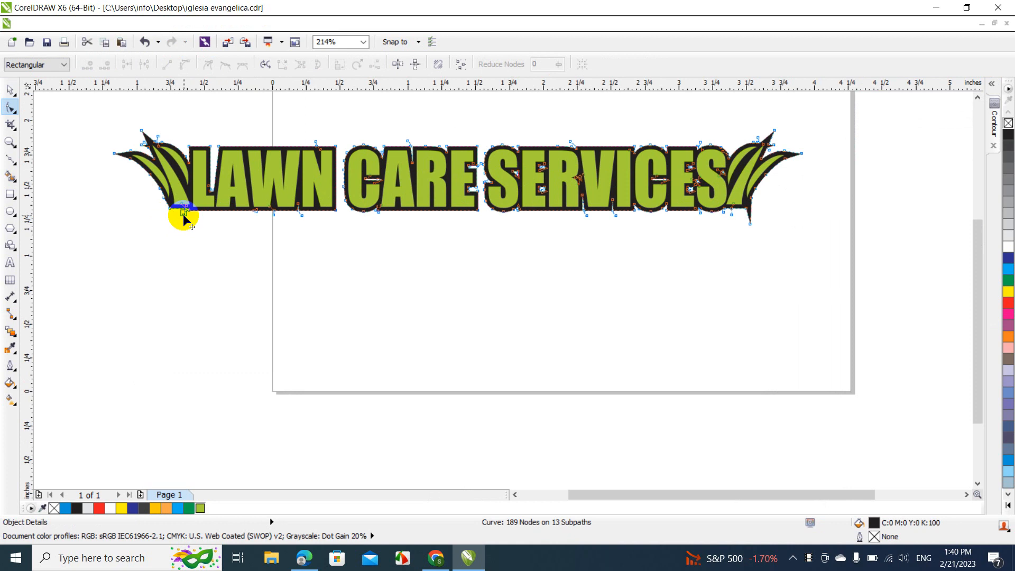
{"action": "double_click", "coordinate": [183, 214]}
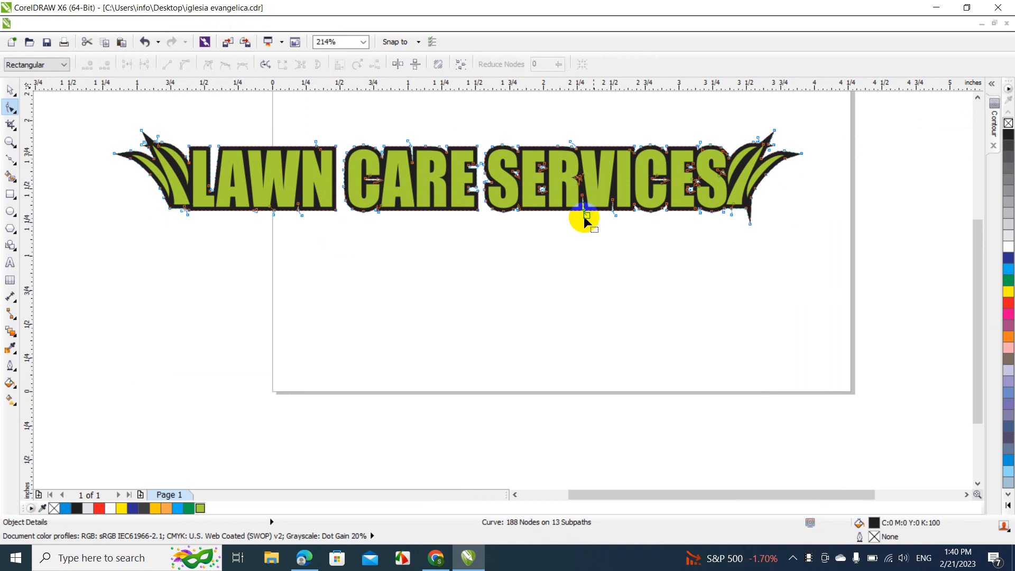
{"action": "left_click", "coordinate": [751, 224]}
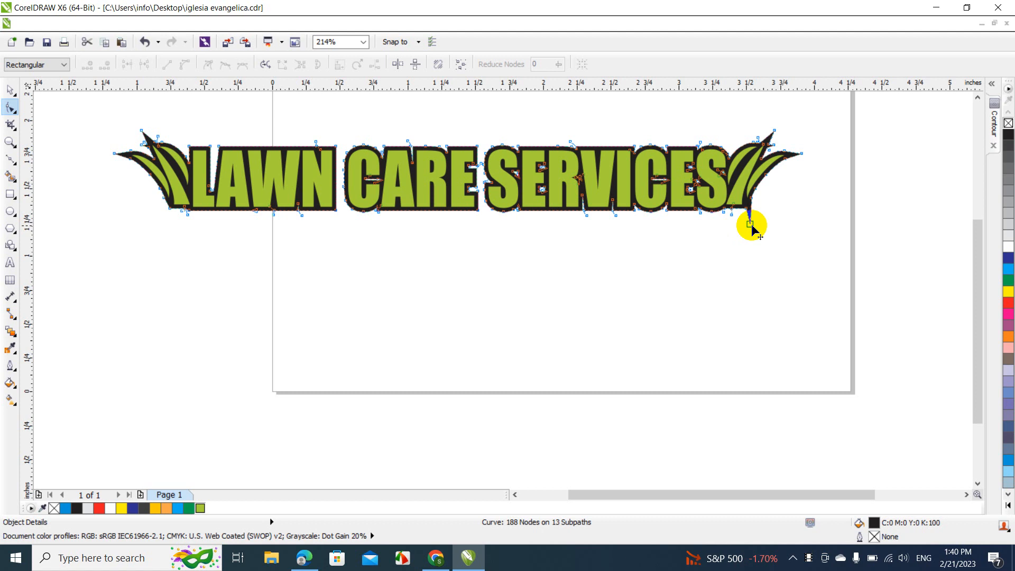
{"action": "left_click", "coordinate": [750, 224]}
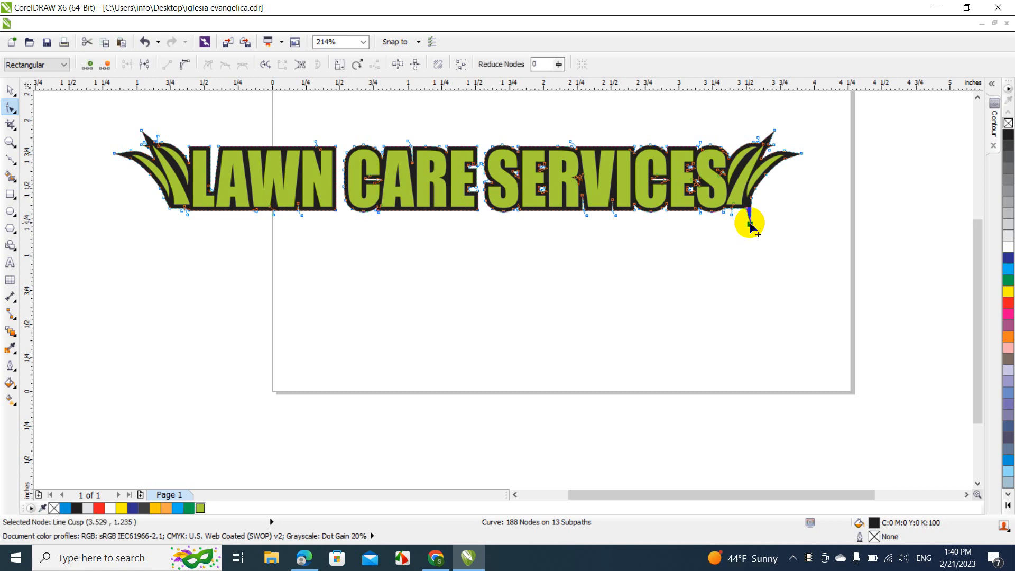
{"action": "key", "text": "Delete"}
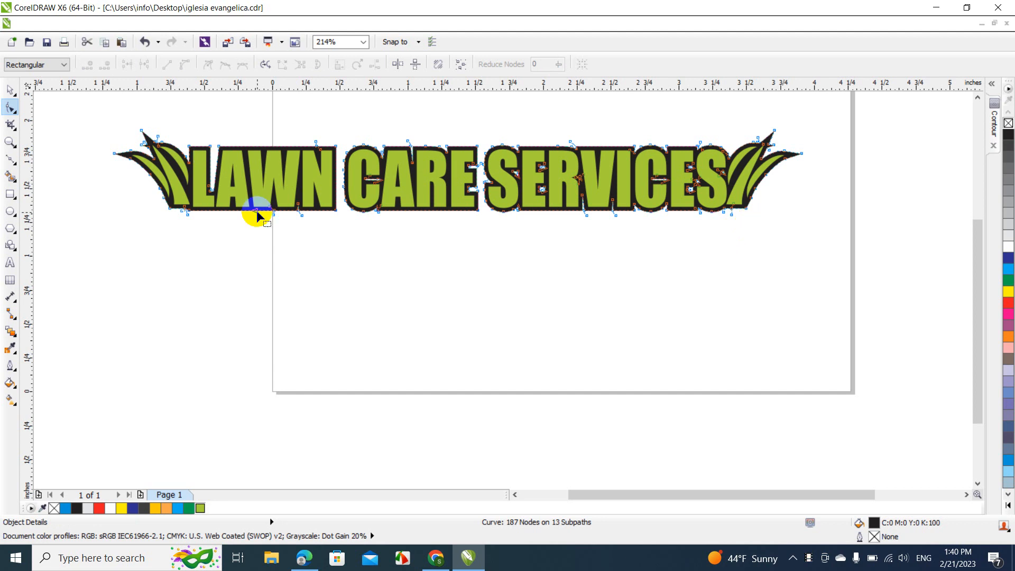
- Try deleting the black outline's protruding node below the W and N of LAWN, undo it and deselect the outline
{"action": "left_click", "coordinate": [303, 216]}
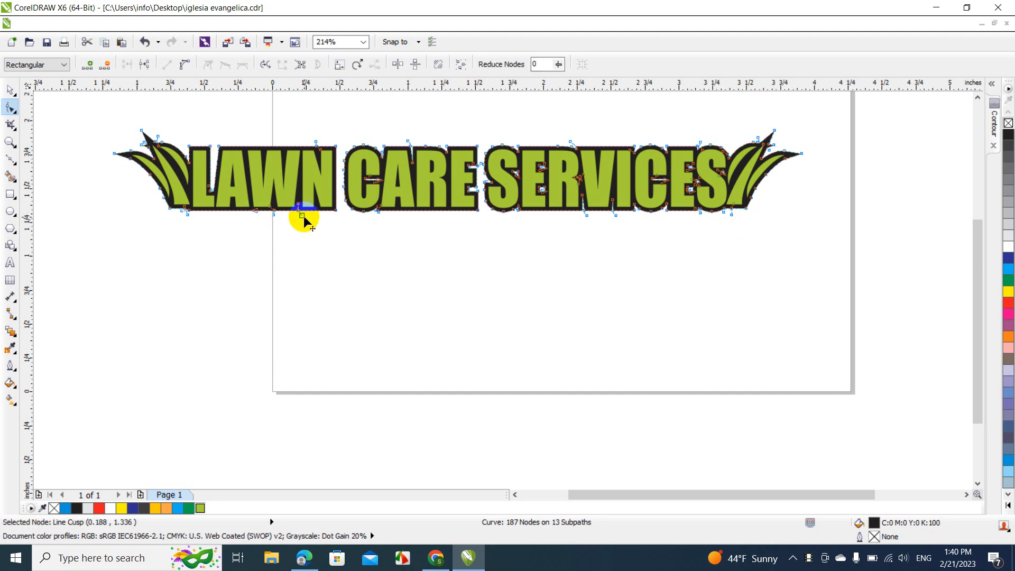
{"action": "key", "text": "Delete"}
{"action": "key", "text": "ctrl+z"}
{"action": "left_click", "coordinate": [9, 88]}
{"action": "left_click", "coordinate": [121, 232]}
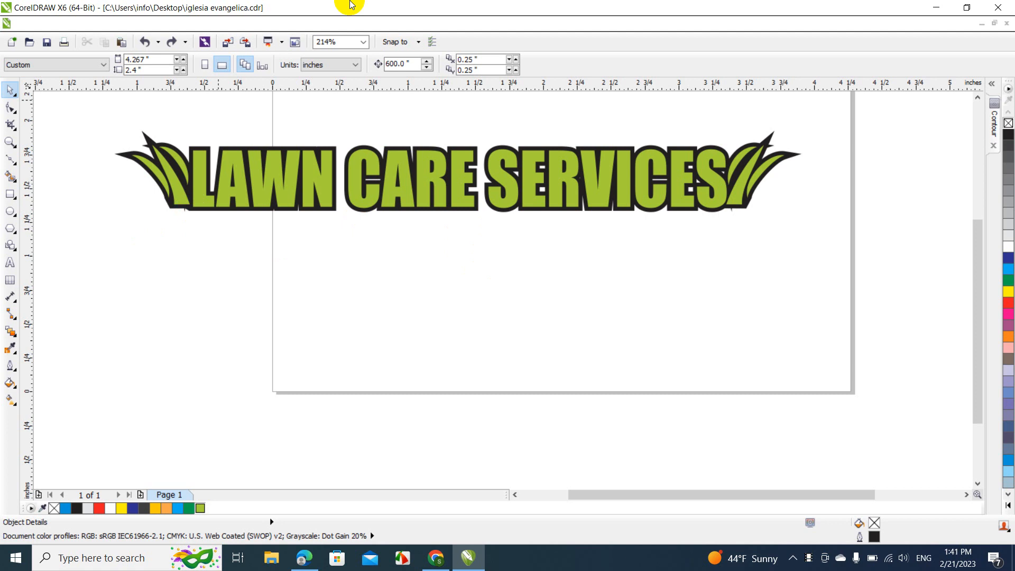
- Delete the two stray outline nodes where the base of the left grass tuft meets the L, working at 400% zoom
{"action": "left_click", "coordinate": [365, 42]}
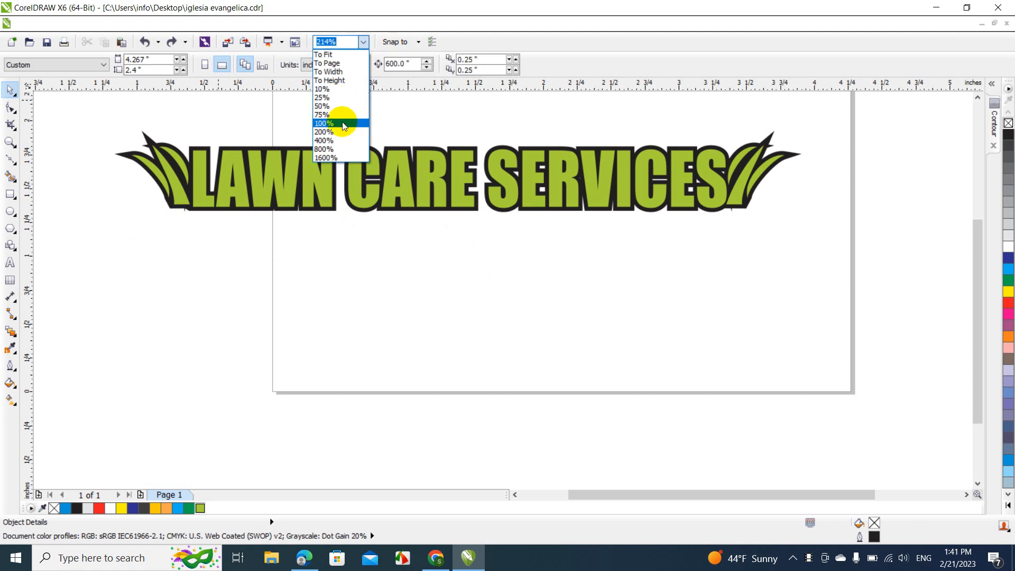
{"action": "left_click", "coordinate": [340, 140]}
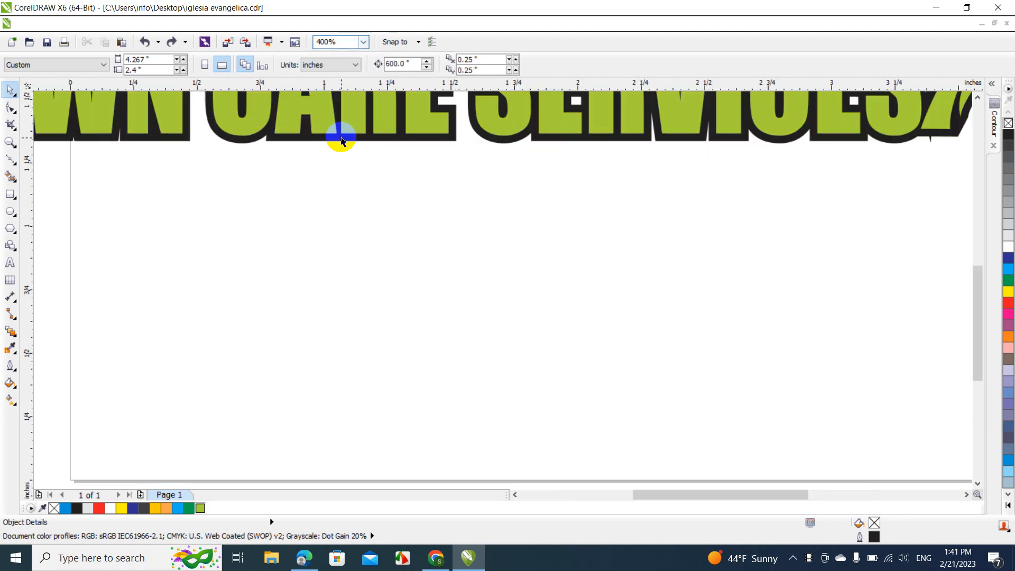
{"action": "left_click", "coordinate": [606, 495]}
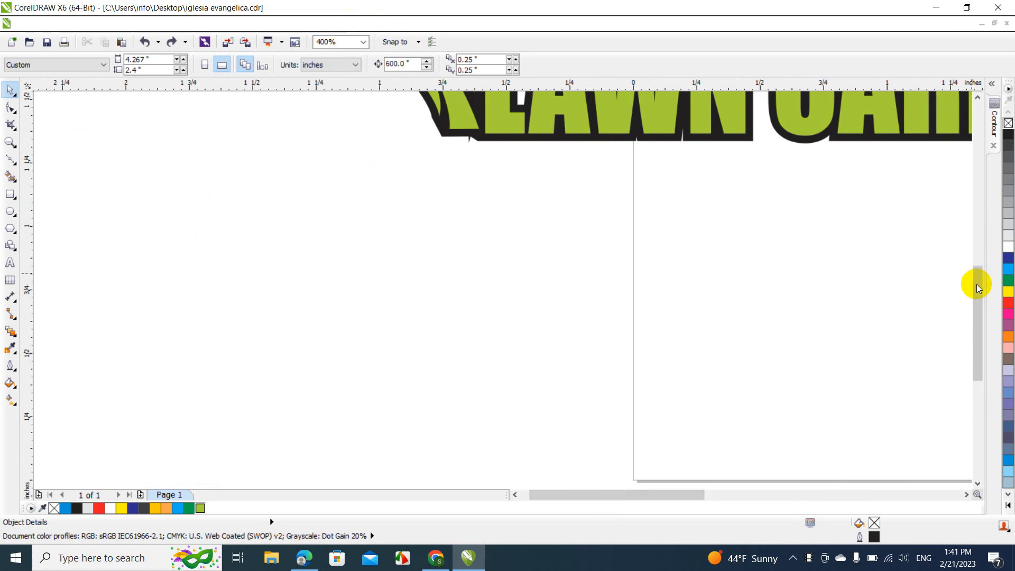
{"action": "left_click_drag", "start_coordinate": [975, 284], "coordinate": [975, 231]}
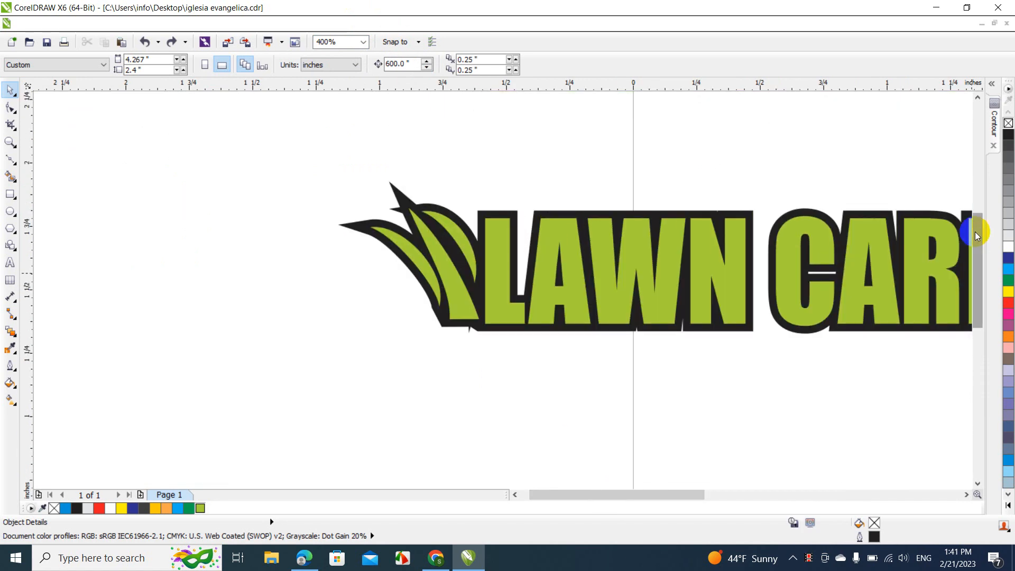
{"action": "double_click", "coordinate": [465, 288]}
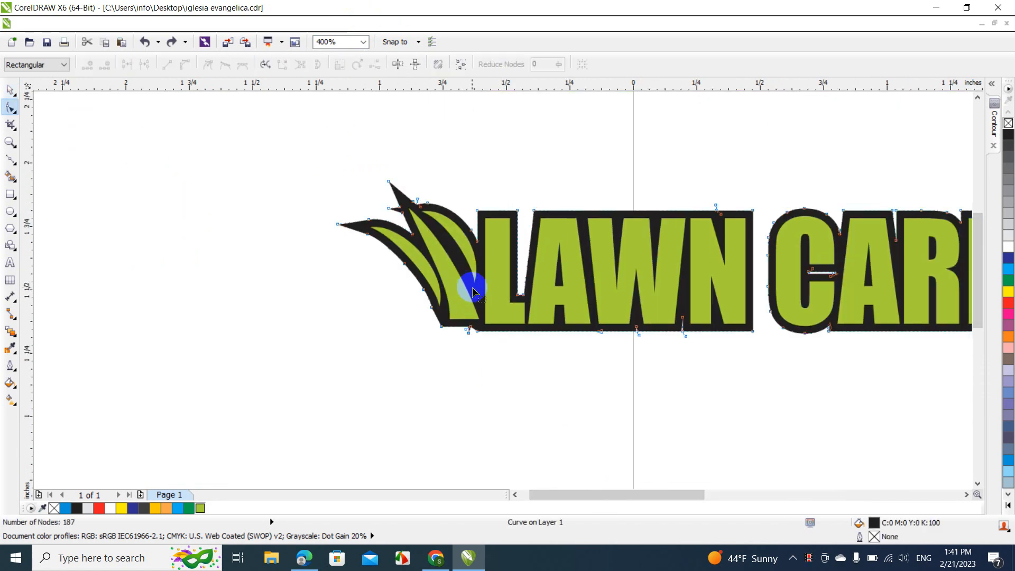
{"action": "double_click", "coordinate": [468, 332]}
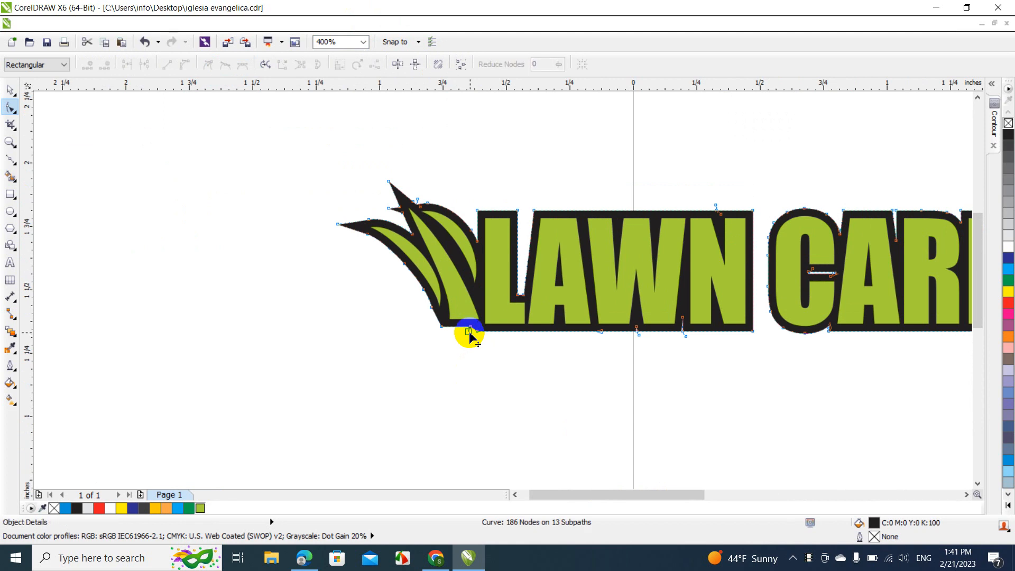
{"action": "double_click", "coordinate": [468, 331]}
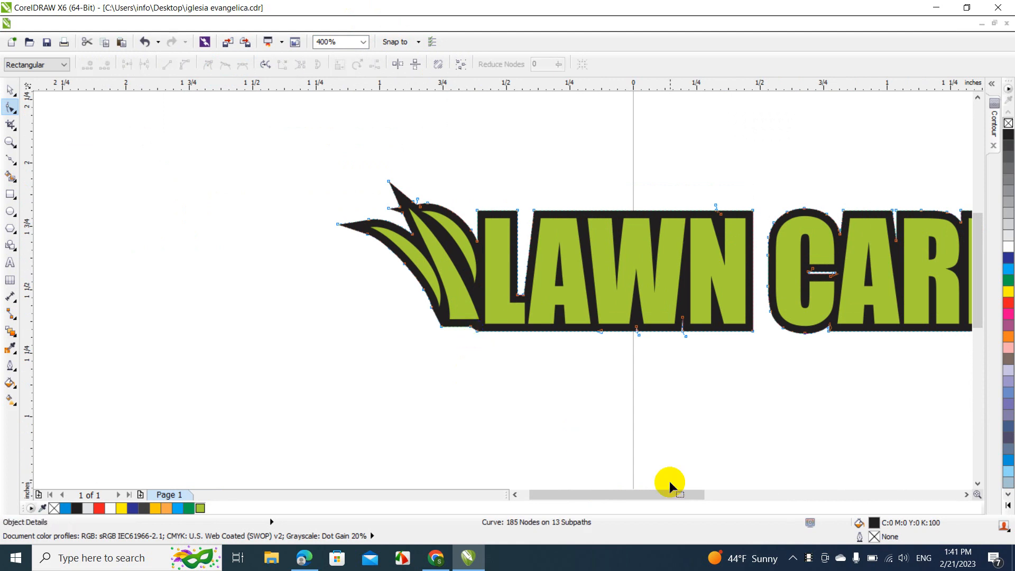
- Try again to remove the outline node beneath the start of the N in LAWN, and undo the deletion
{"action": "left_click", "coordinate": [685, 335]}
{"action": "double_click", "coordinate": [686, 336]}
{"action": "key", "text": "ctrl+z"}
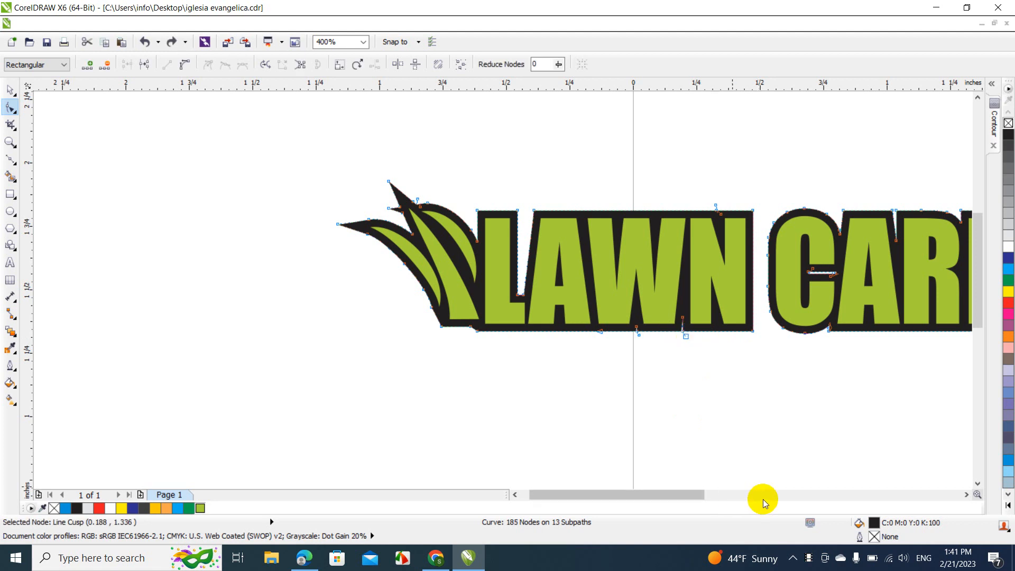
- Delete the stray black outline node below the base of the right grass tuft, beside the final S of SERVICES
{"action": "left_click", "coordinate": [776, 496]}
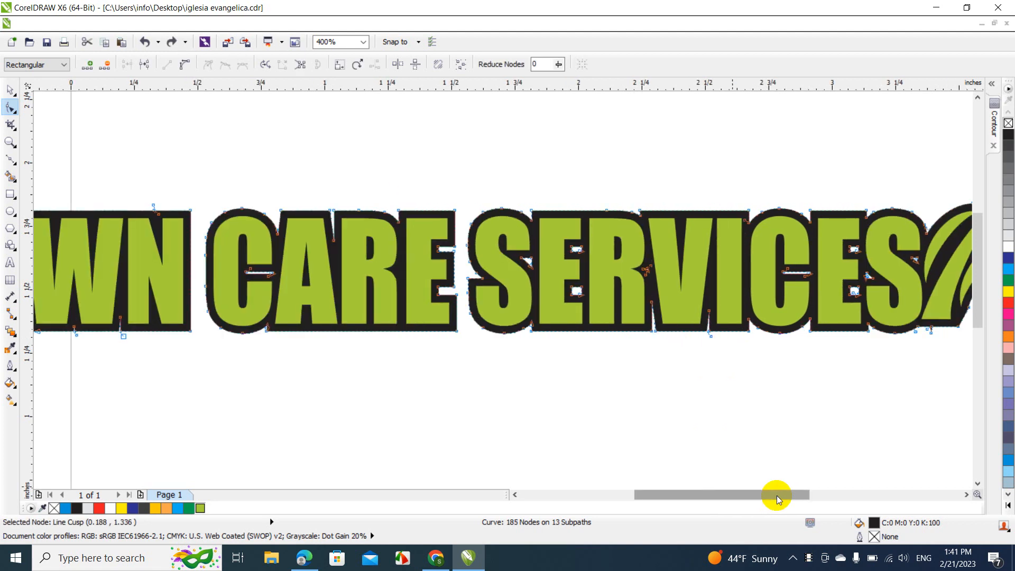
{"action": "left_click_drag", "start_coordinate": [775, 496], "coordinate": [849, 496]}
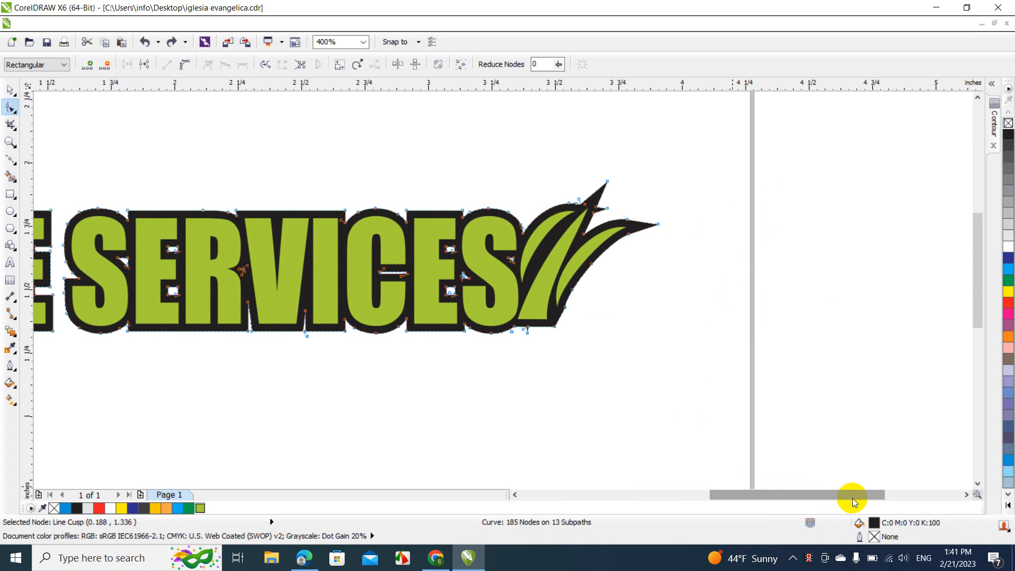
{"action": "left_click", "coordinate": [527, 332]}
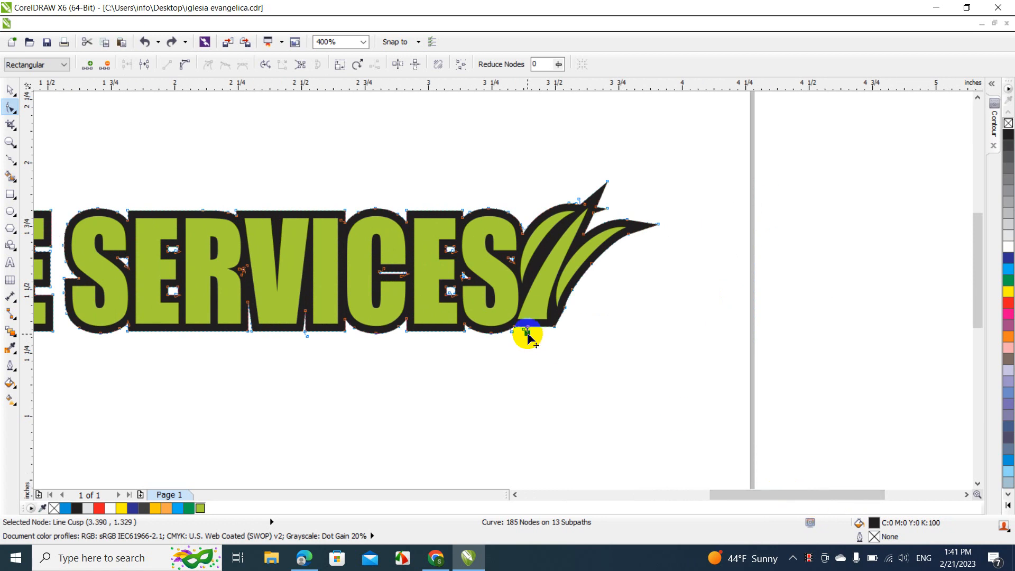
{"action": "key", "text": "Delete"}
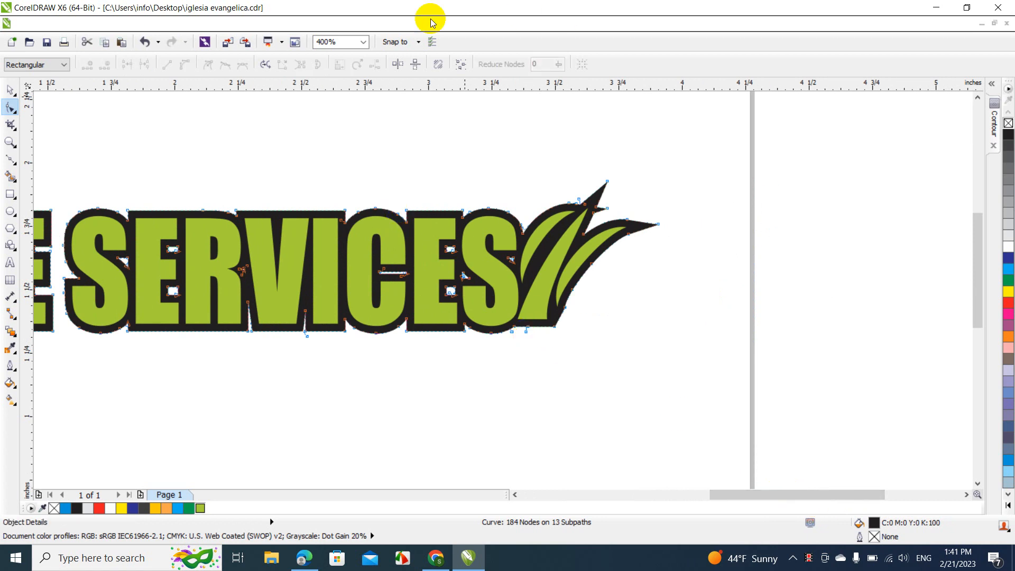
- Leave node editing with the black outline deselected, and bring up the object options for the green left grass tuft
{"action": "left_click", "coordinate": [365, 42]}
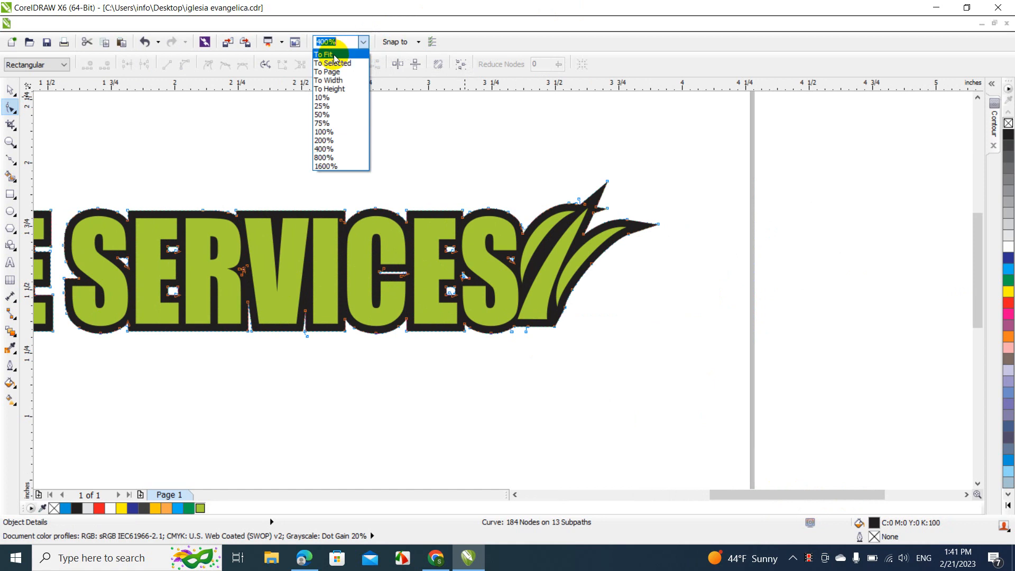
{"action": "left_click", "coordinate": [334, 55]}
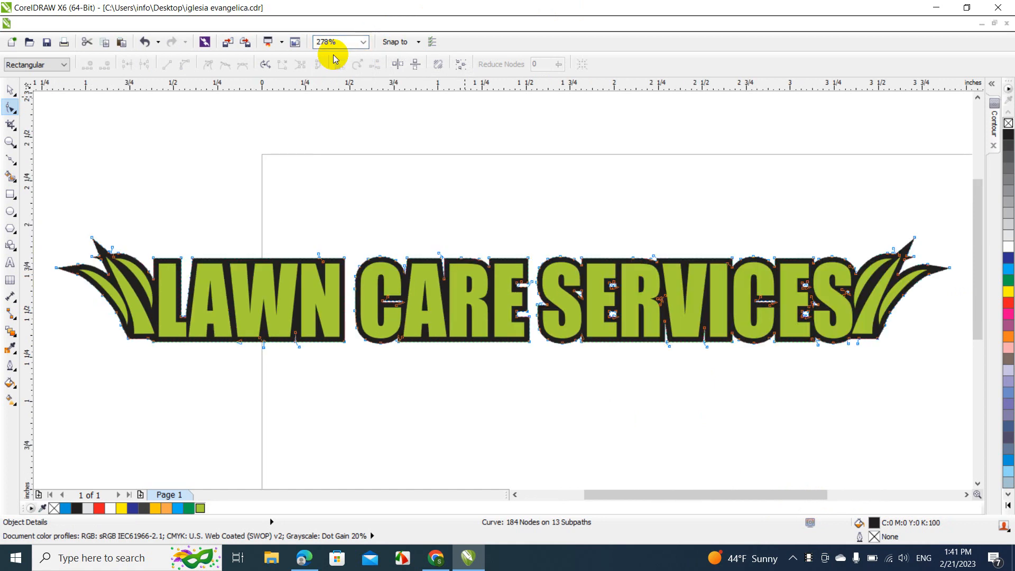
{"action": "left_click", "coordinate": [12, 88]}
{"action": "left_click", "coordinate": [117, 197]}
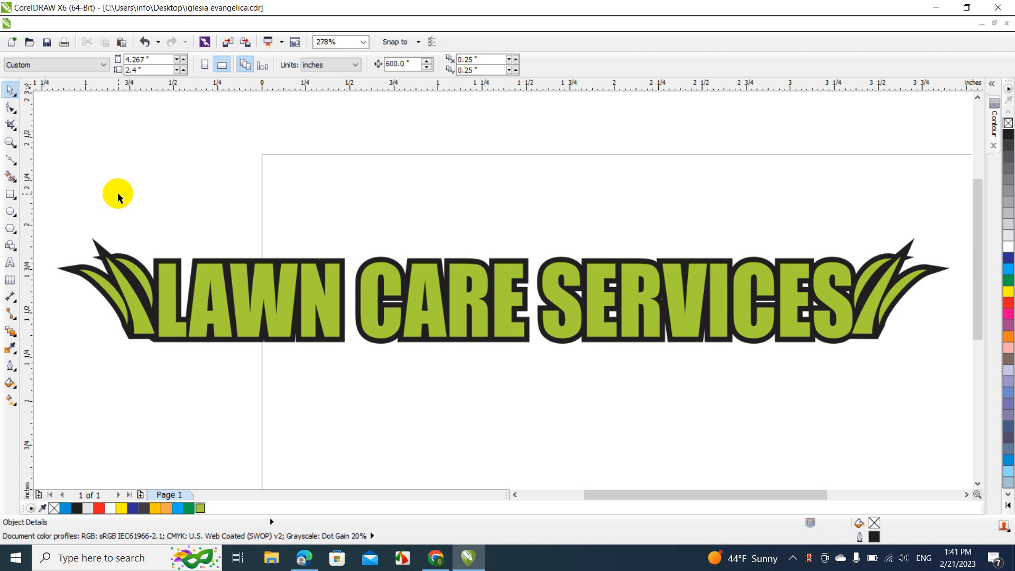
{"action": "right_click", "coordinate": [135, 314]}
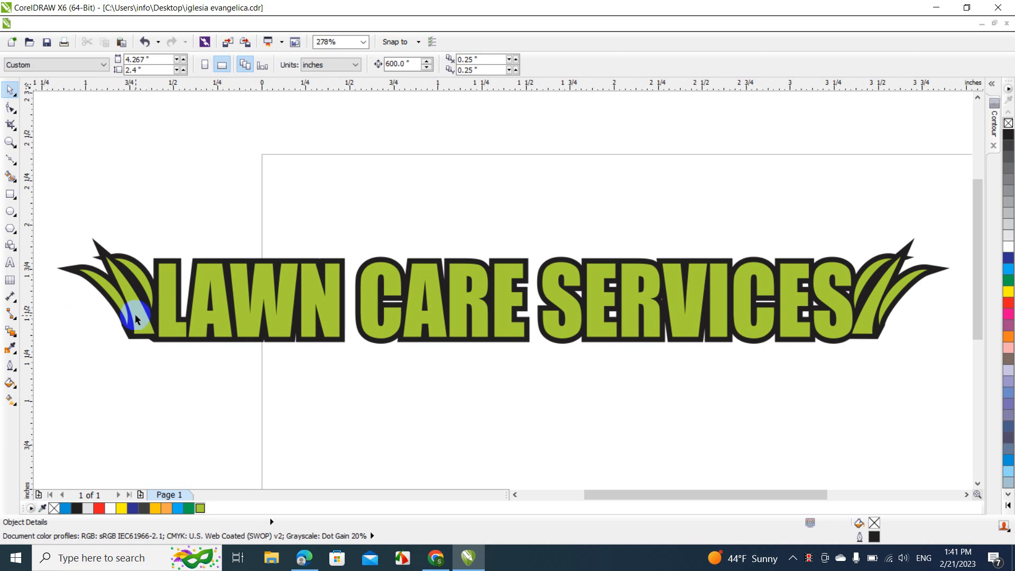